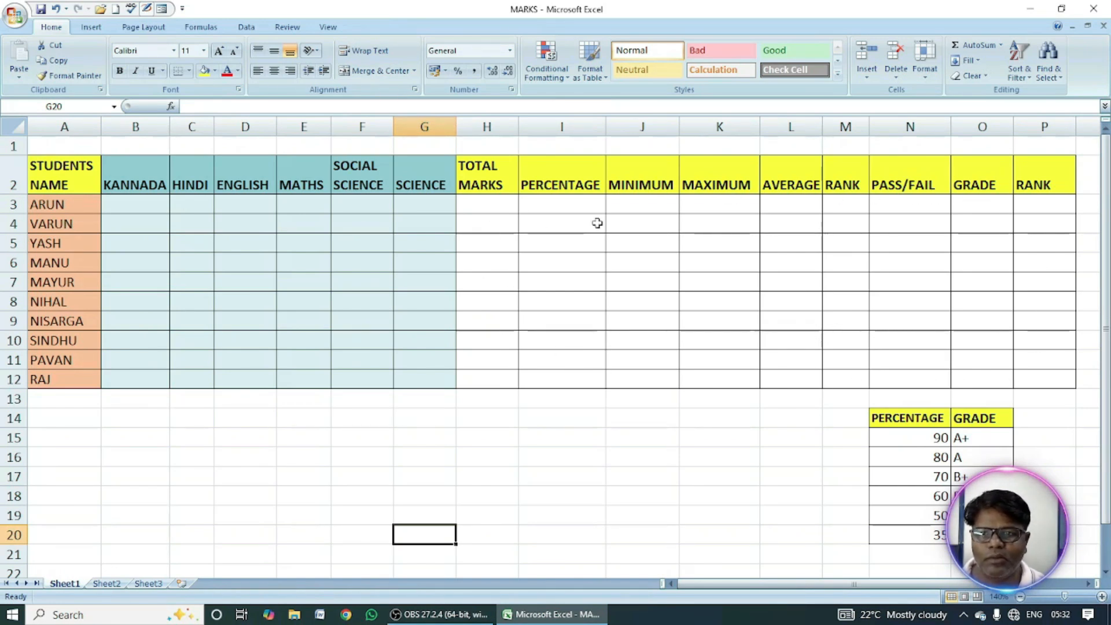
Enter =RANDBETWEEN(20,99) in B3 to generate a random Kannada mark for the first student.
click(562, 457)
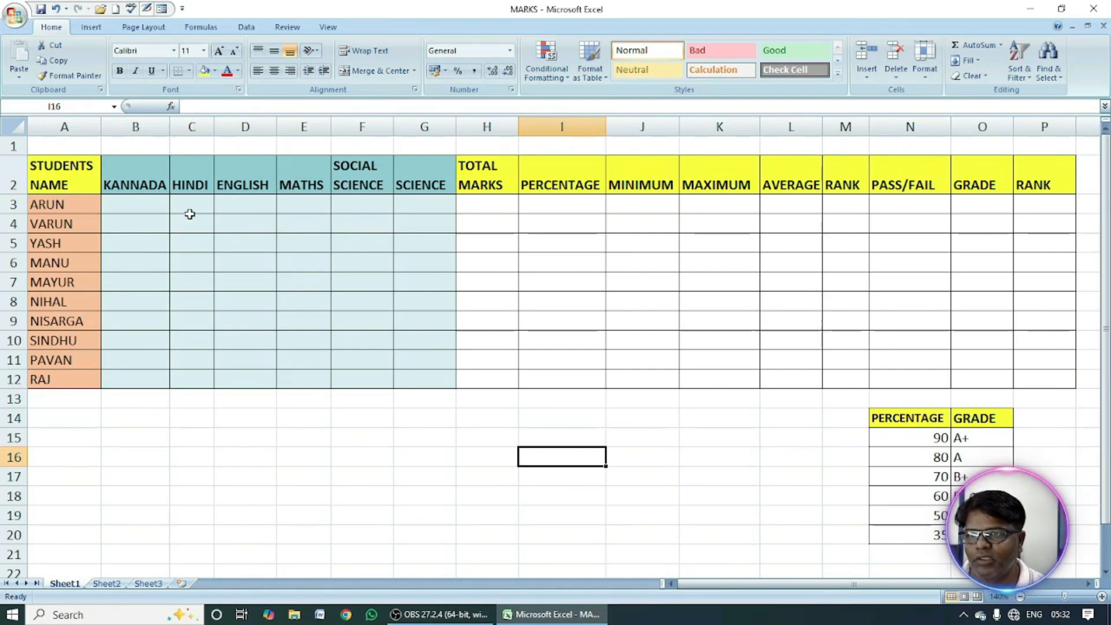
click(148, 207)
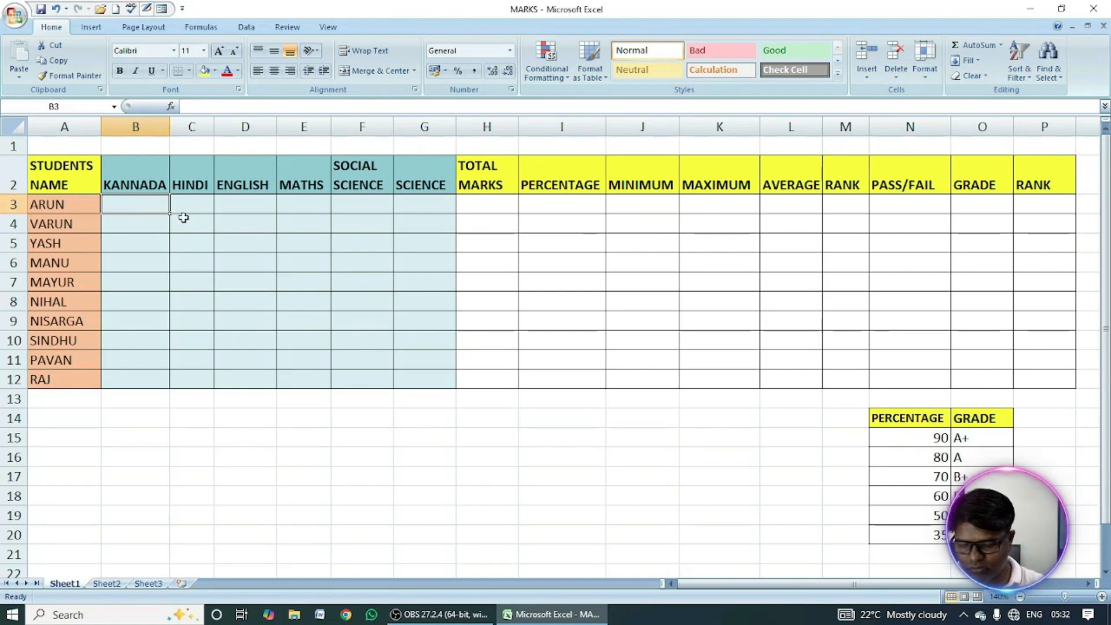
text(=)
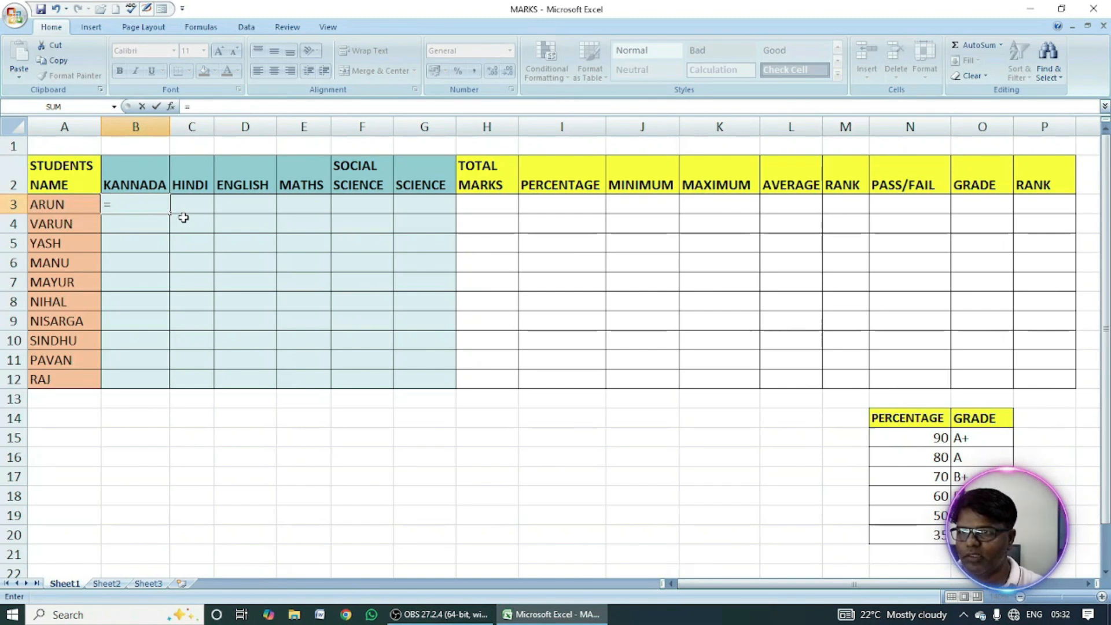
text(rand)
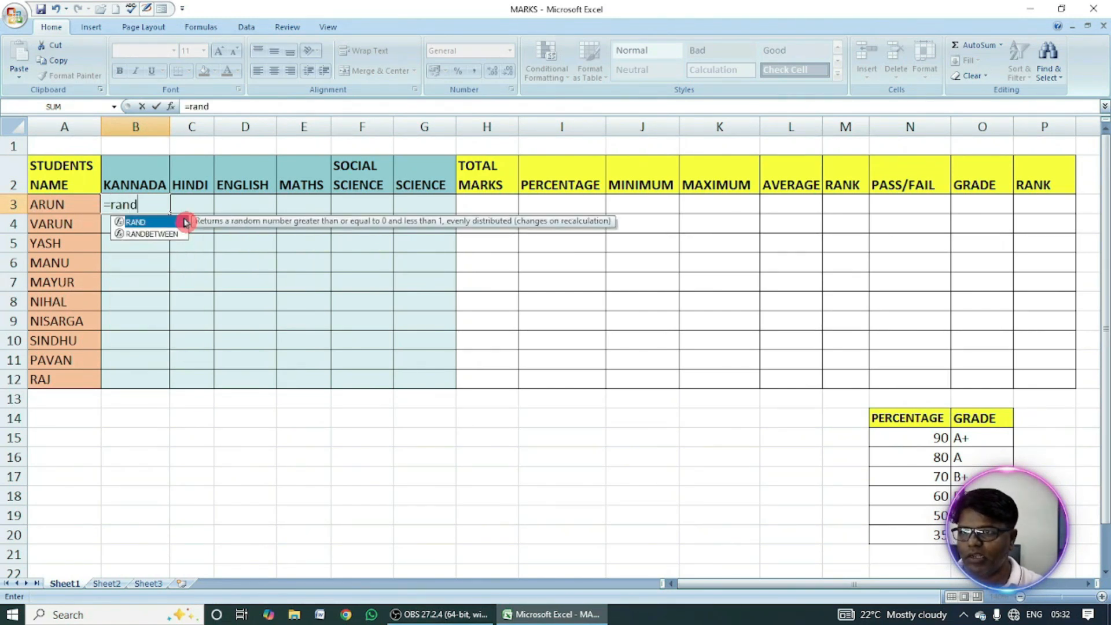
text(between)
double_click(186, 222)
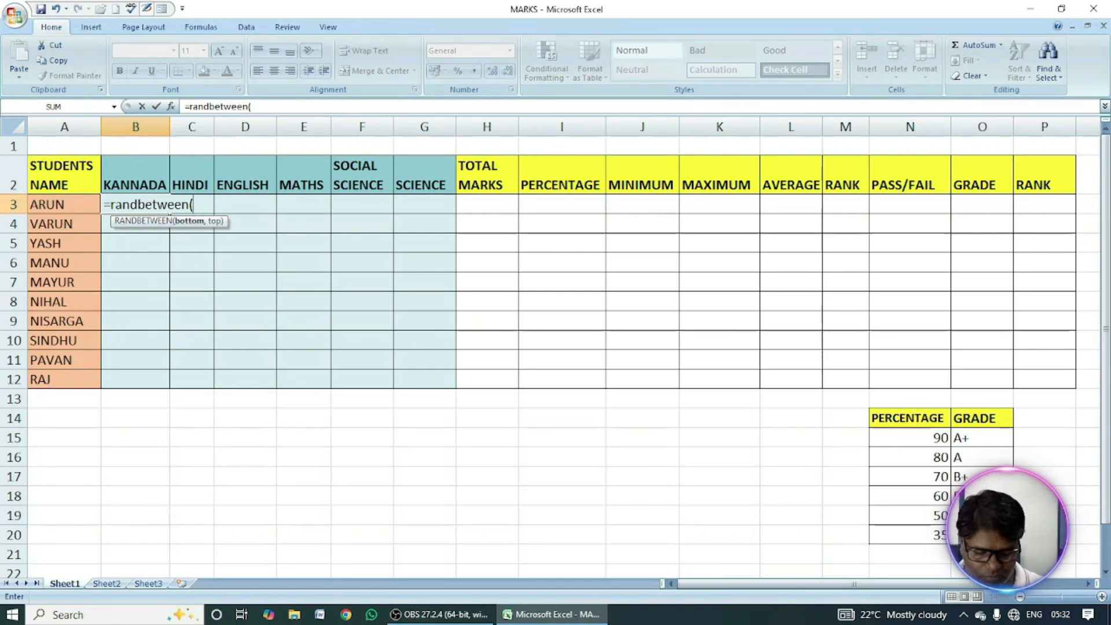
text(20,)
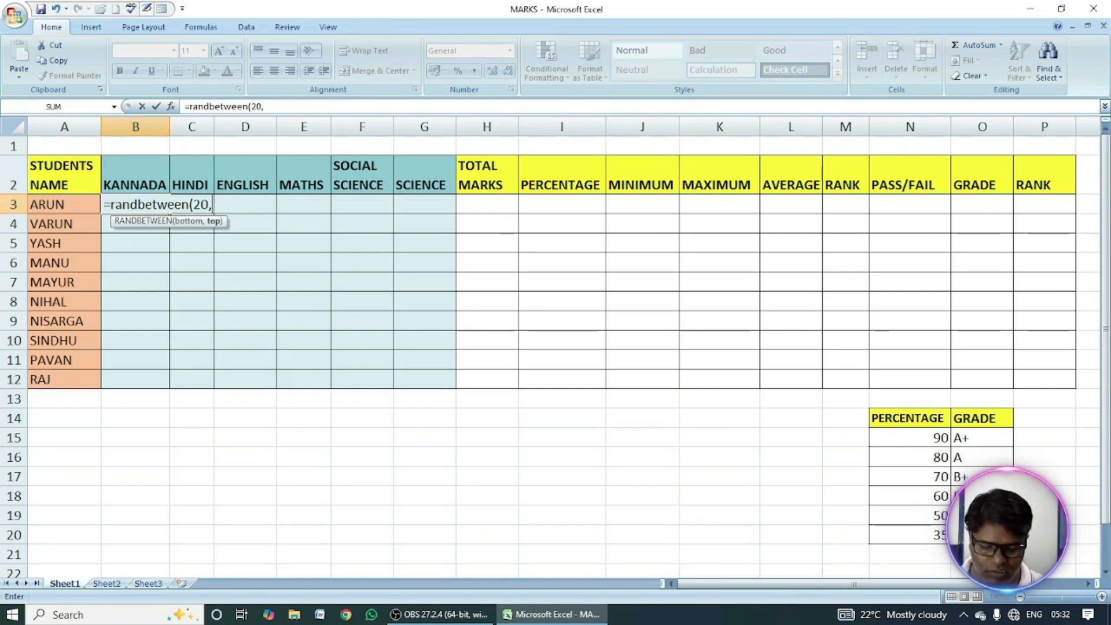
text(99)
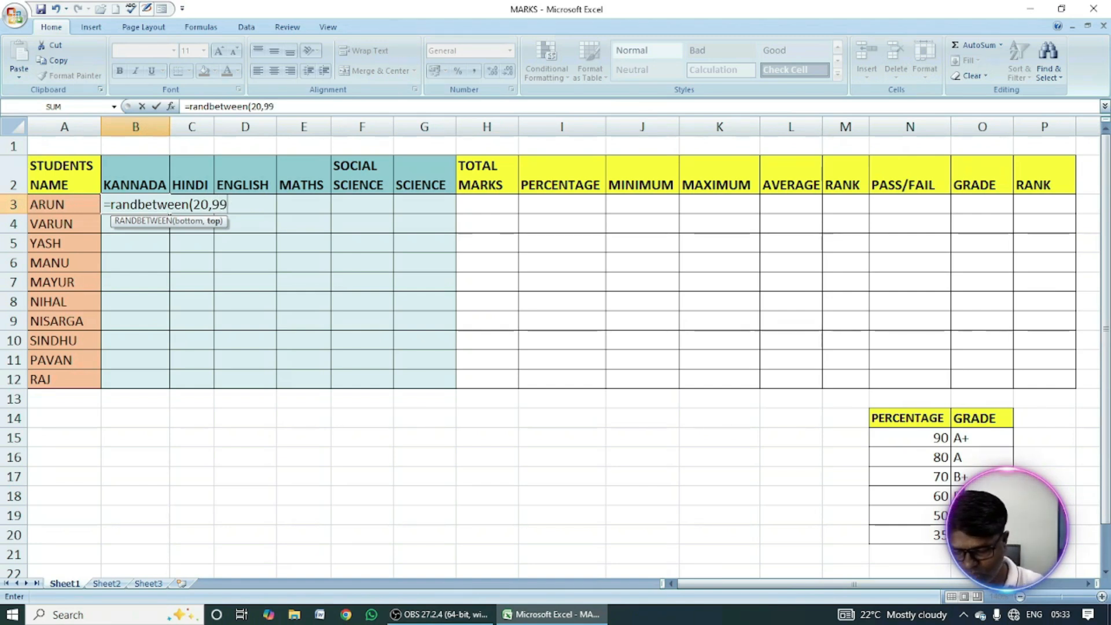
text())
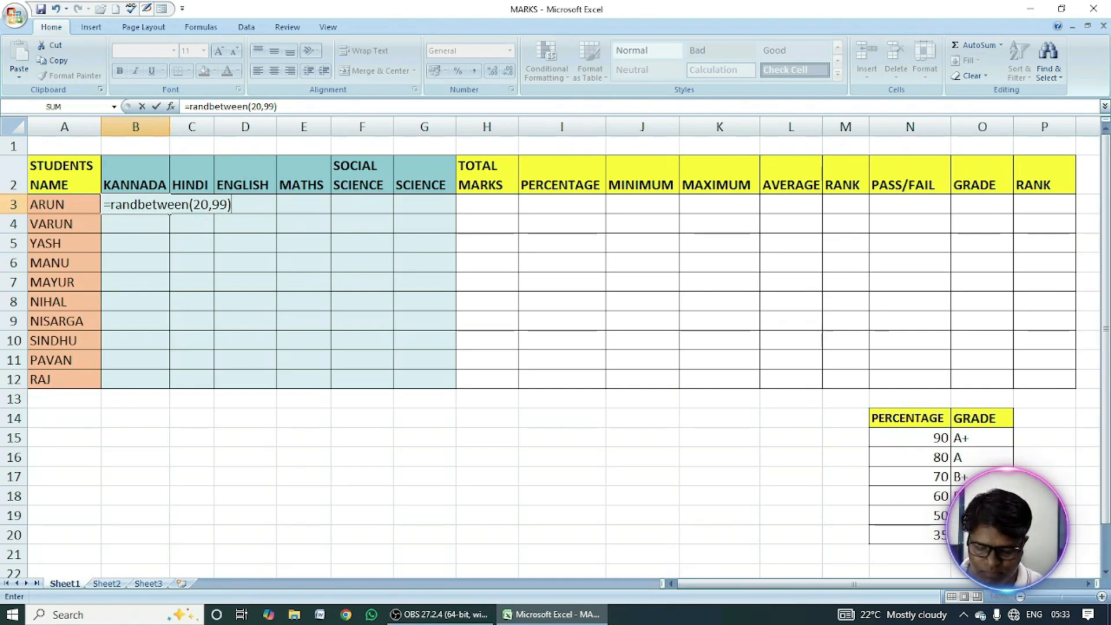
key(Return)
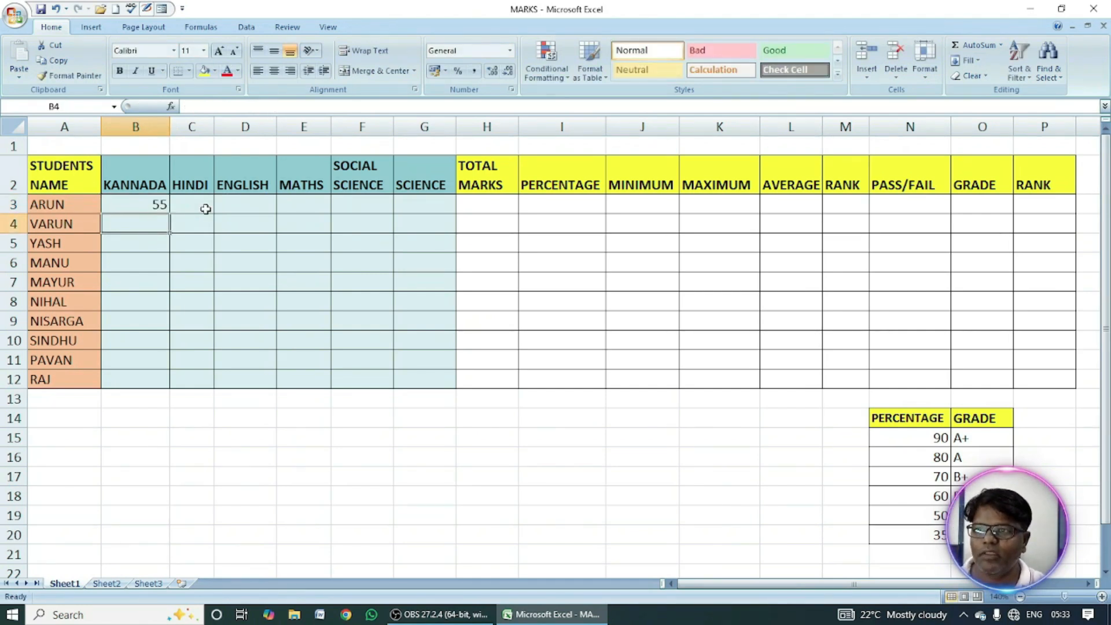
Fill the random mark formula from B3 across to G3 and down through row 12 for all subjects and students.
click(135, 207)
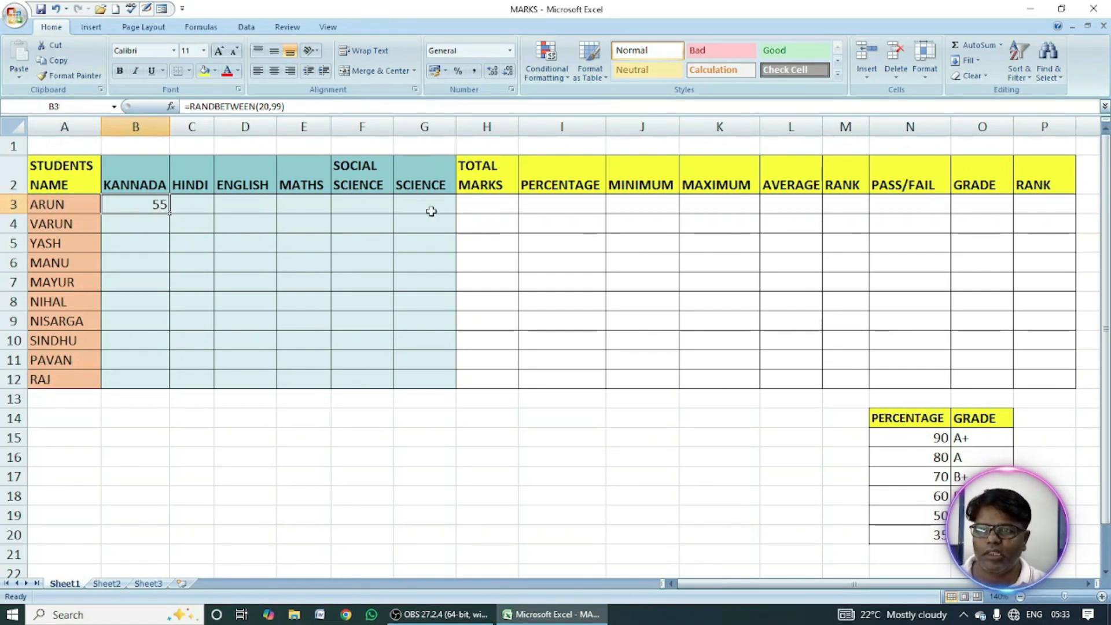
drag(171, 215, 171, 215)
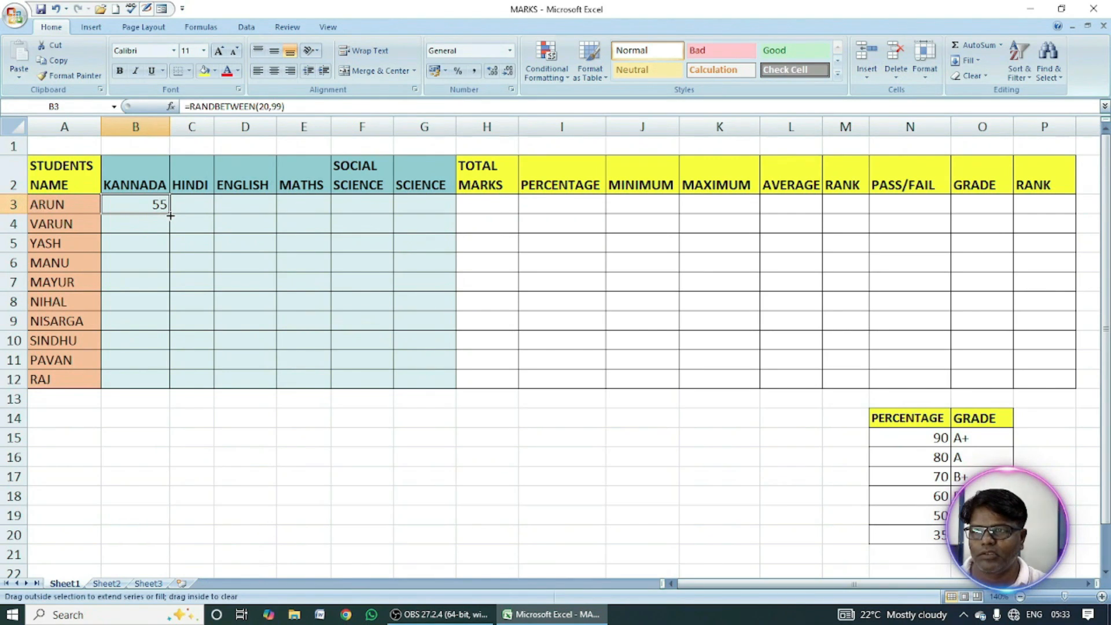
drag(170, 215, 442, 225)
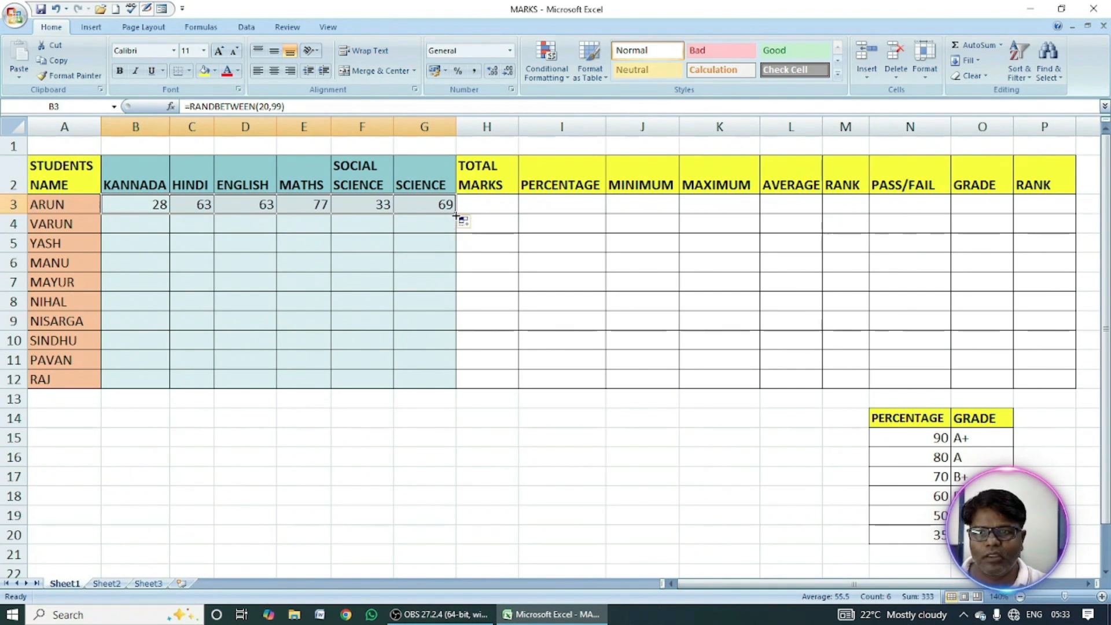
drag(455, 216, 454, 387)
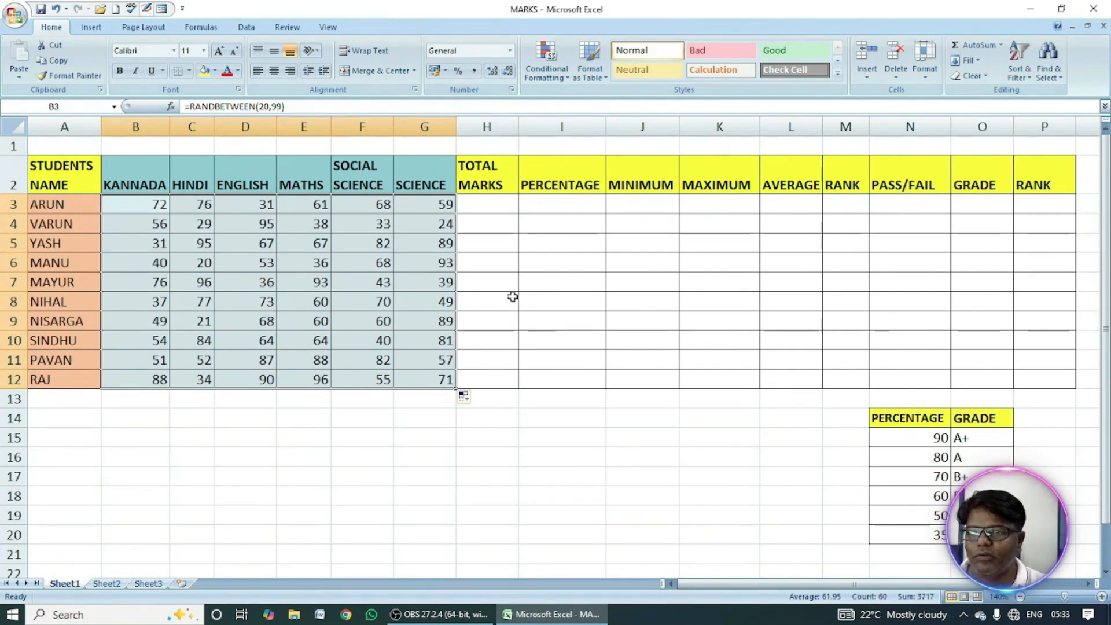
click(494, 284)
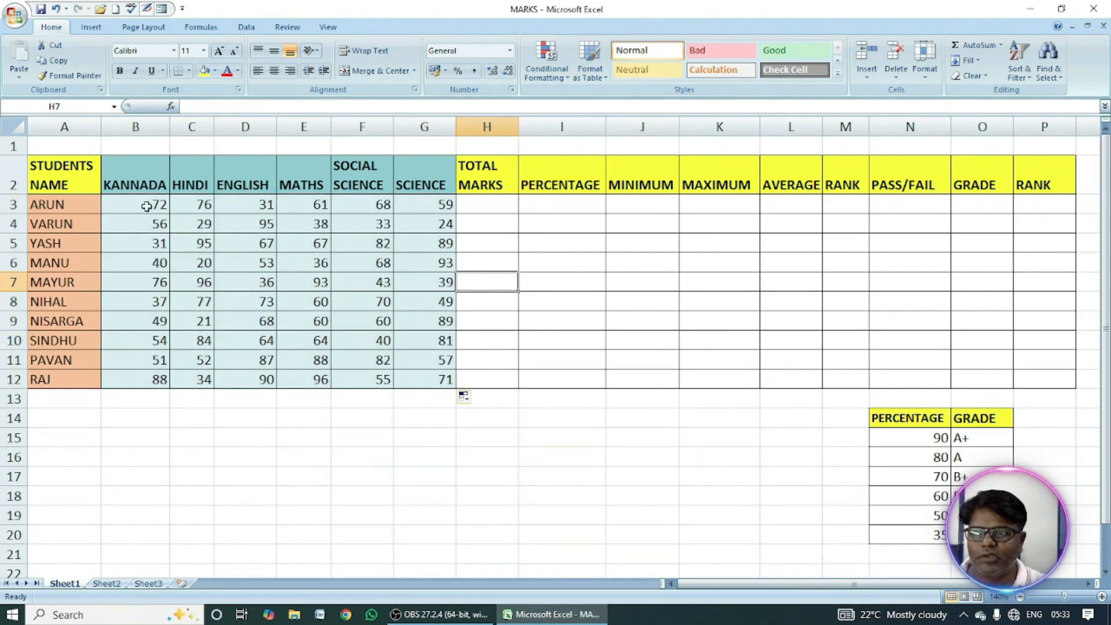
text(=)
key(Return)
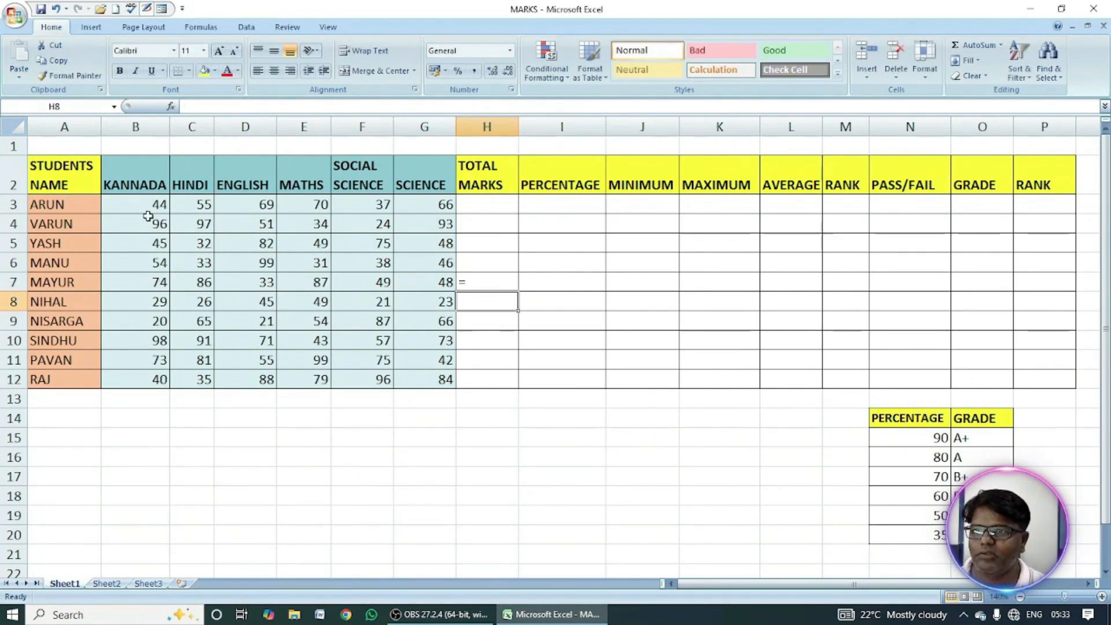
key(ctrl+z)
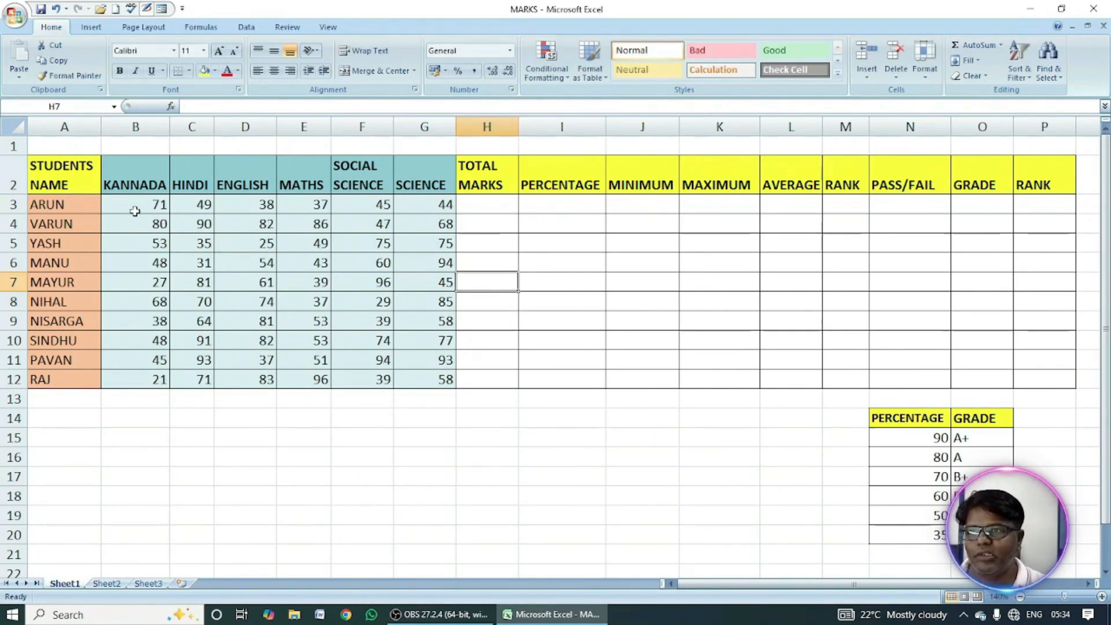
Replace the random mark formulas in B3:G12 with their fixed values by copying and pasting values over the same range.
drag(136, 205, 414, 382)
click(58, 60)
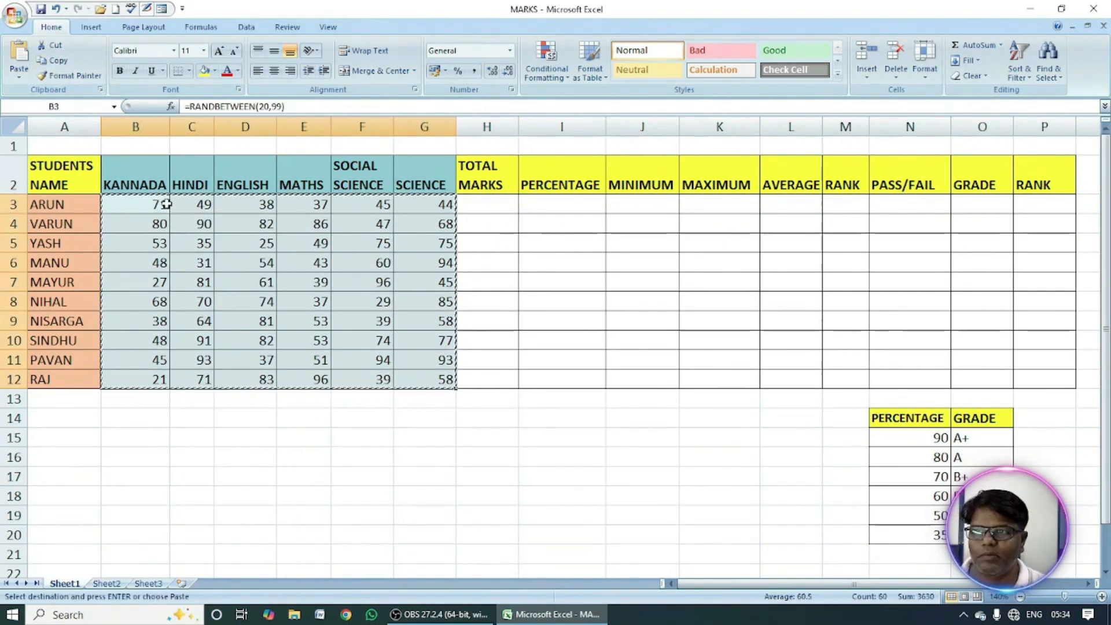
click(21, 83)
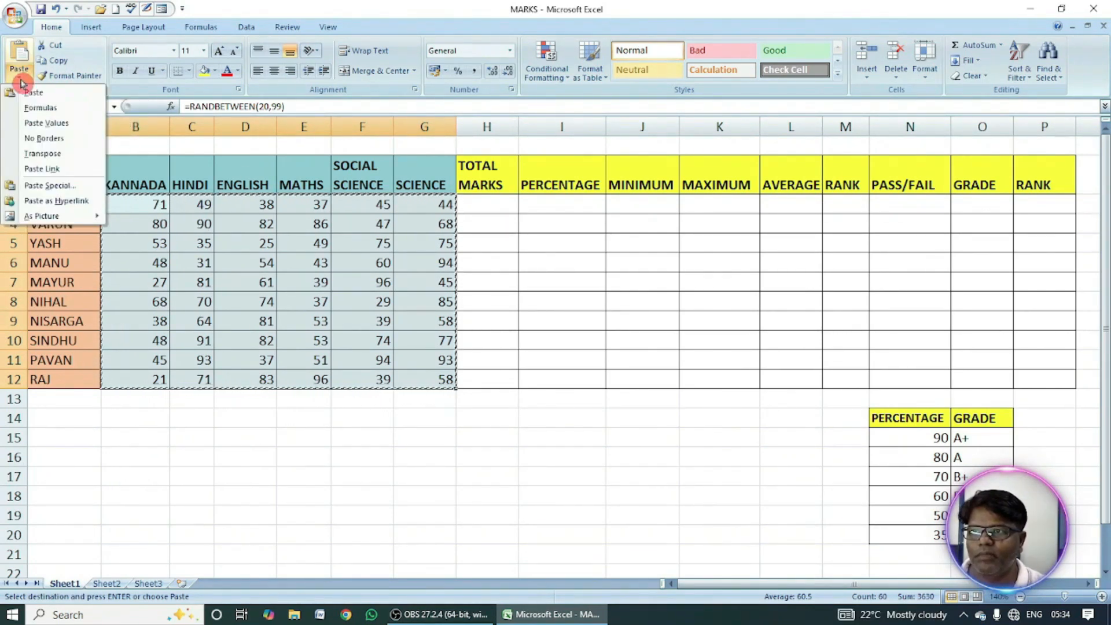
click(53, 126)
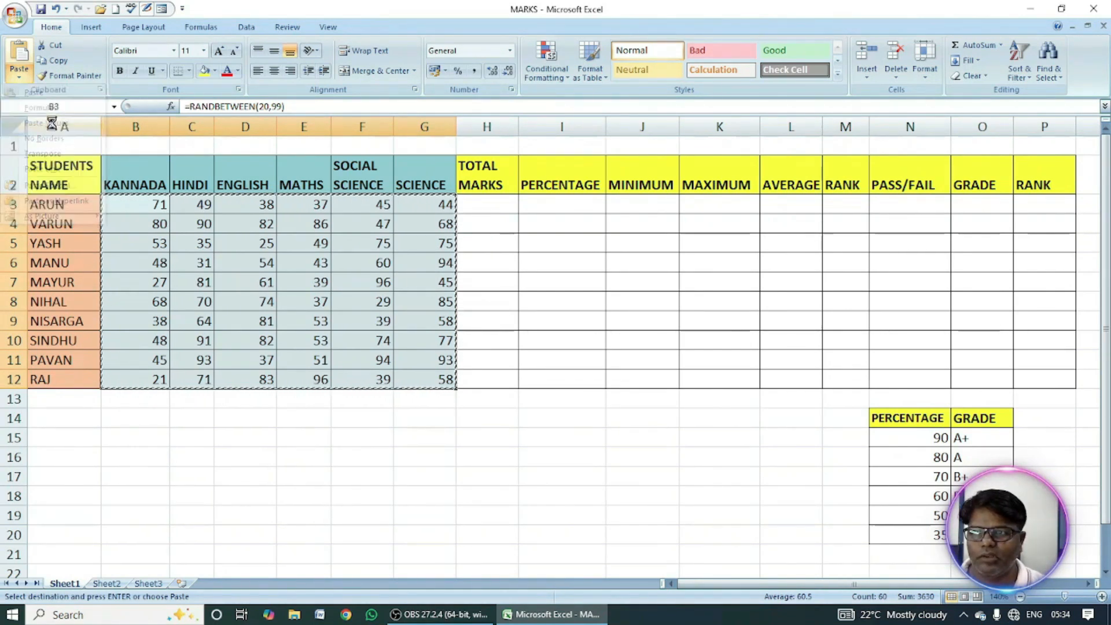
click(229, 254)
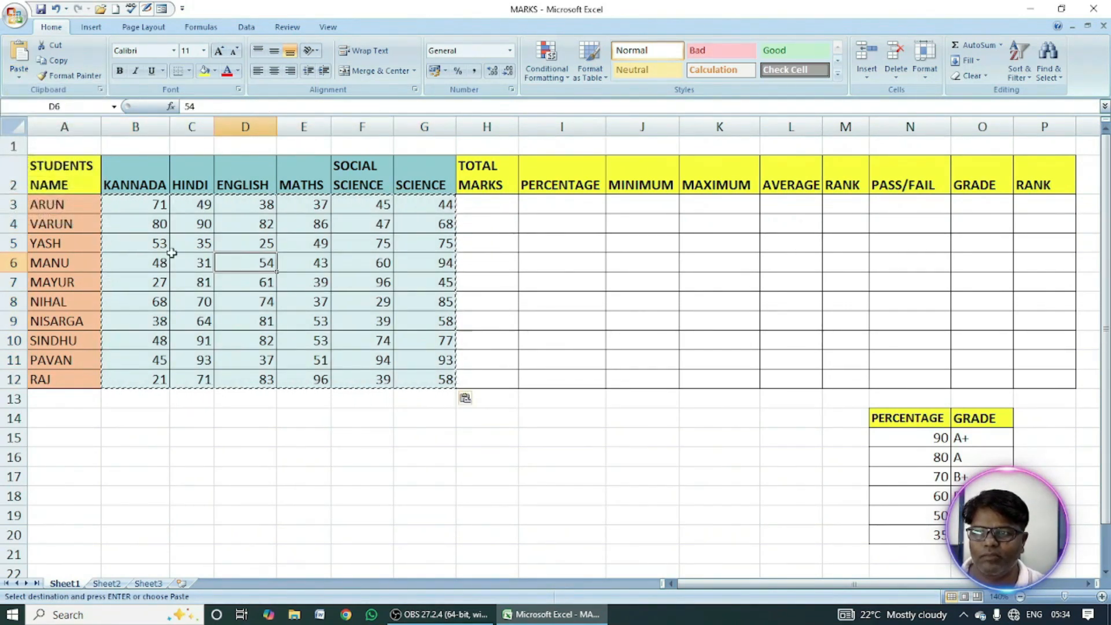
key(Escape)
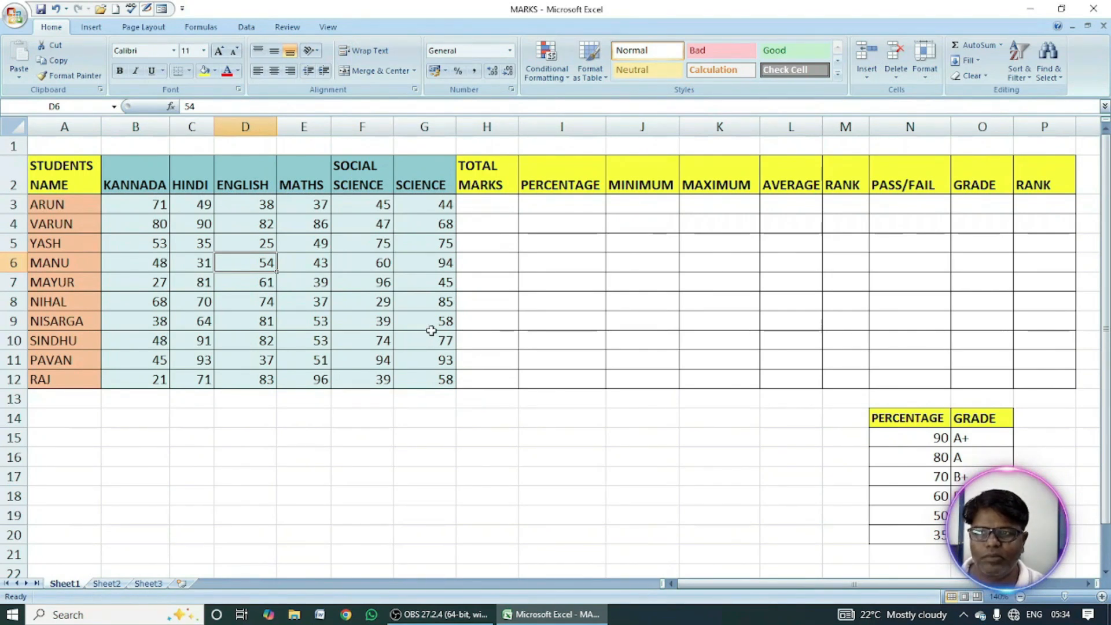
click(504, 209)
text(=)
key(Return)
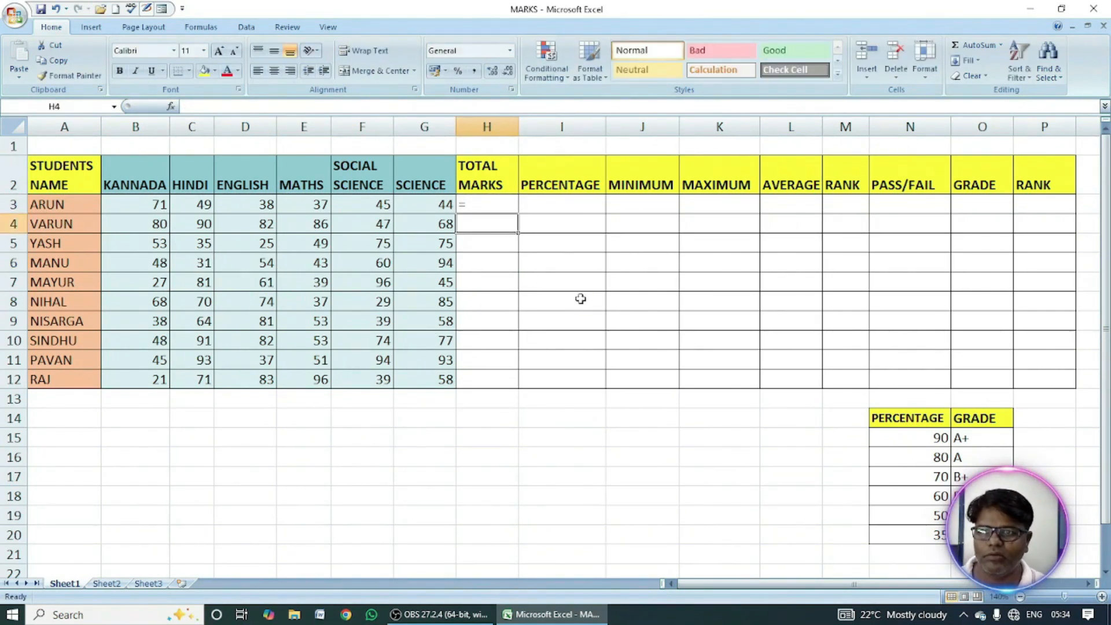
key(Up)
key(Delete)
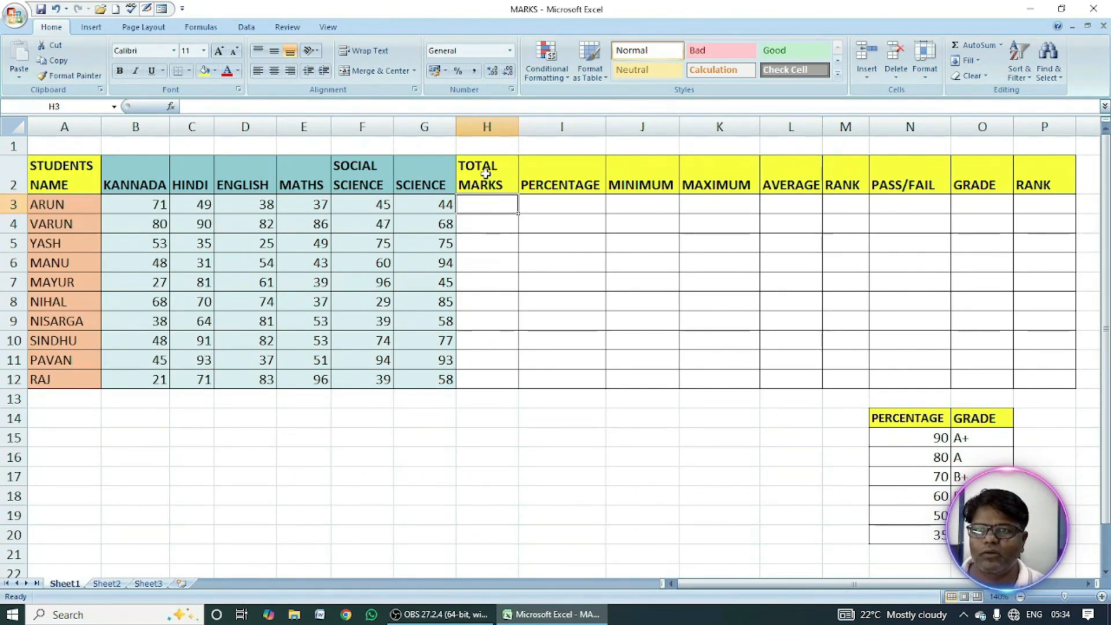
click(75, 206)
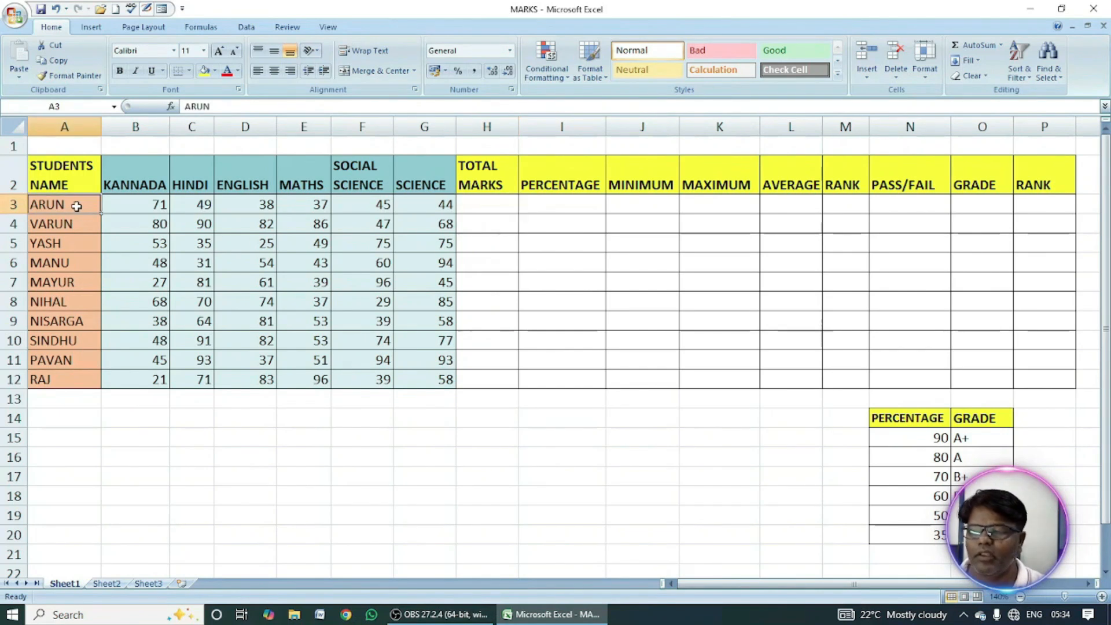
drag(152, 204, 315, 206)
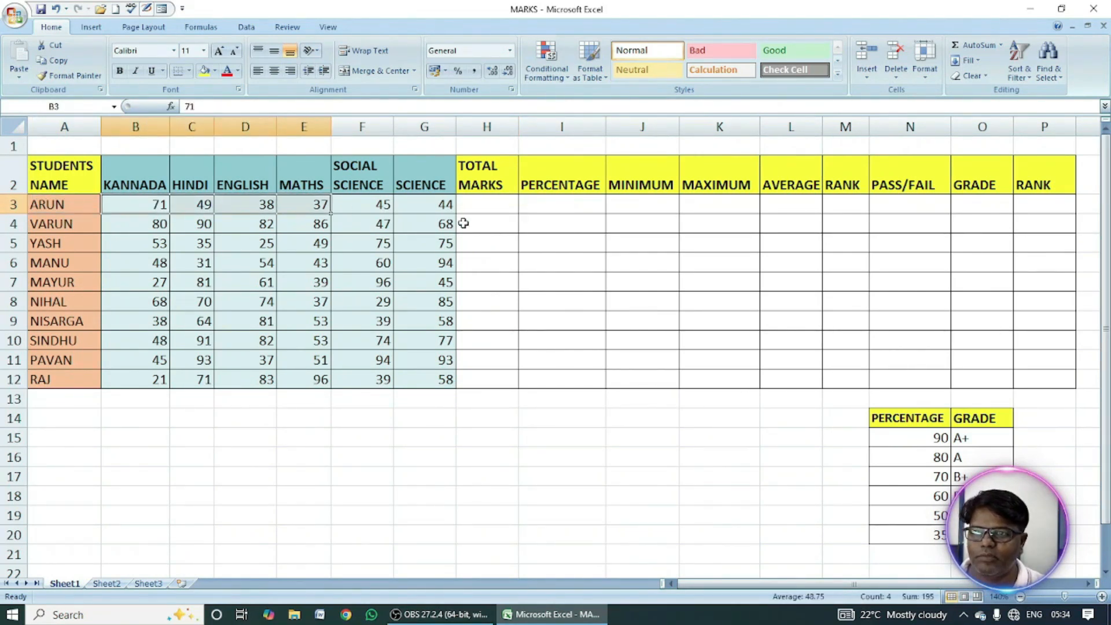
click(430, 206)
Calculate the first student's total marks in H3 with =SUM(B3:G3) and fill the formula down to H12.
click(500, 208)
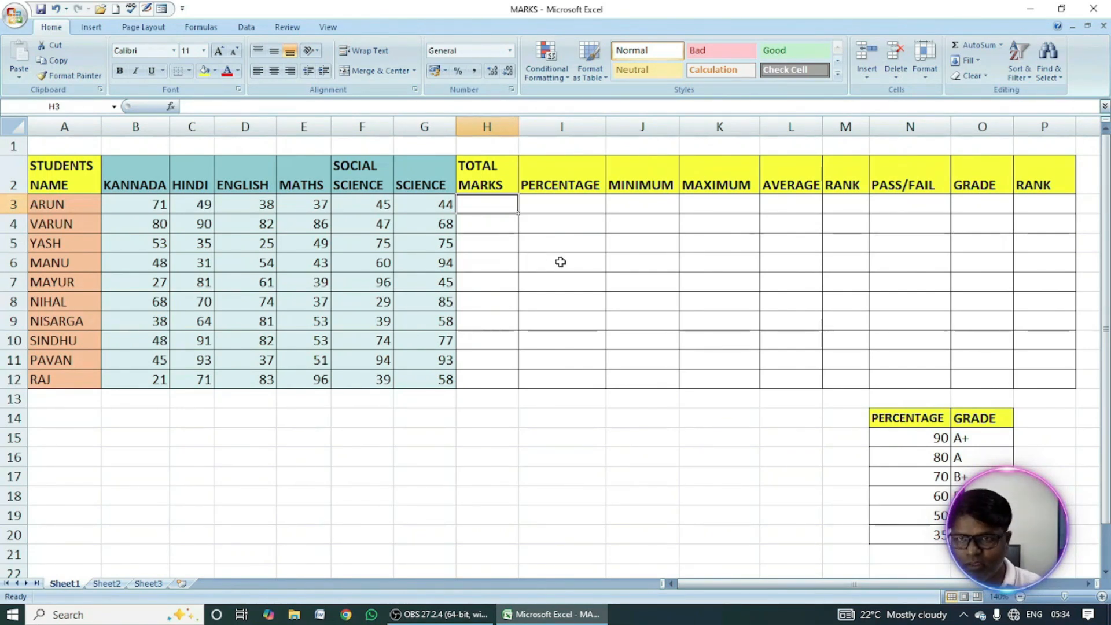
text(=)
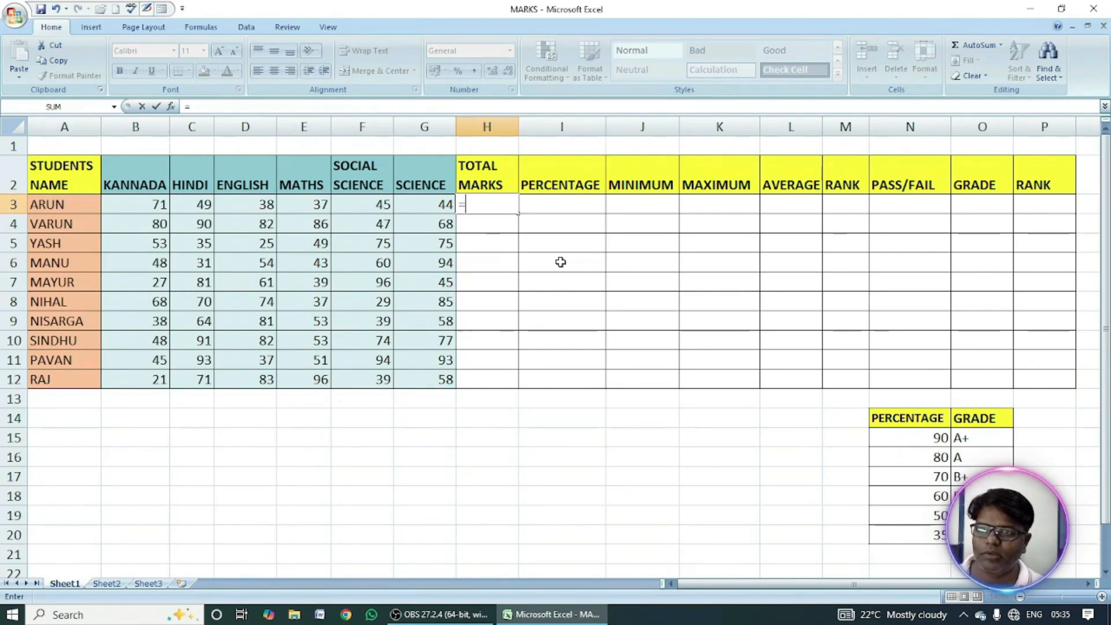
text(sum)
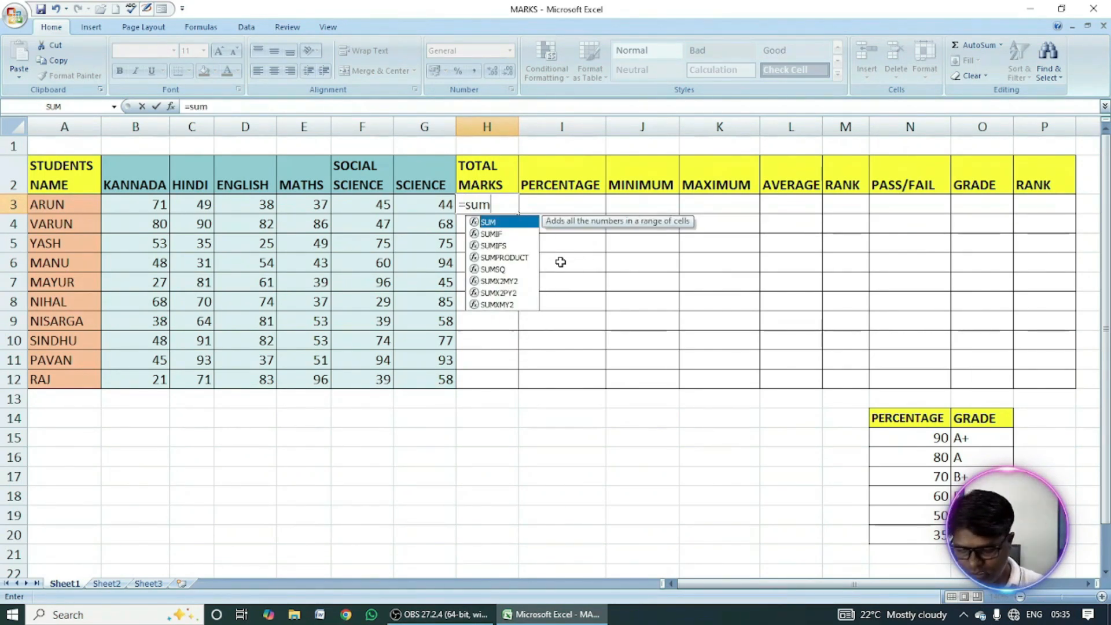
text(()
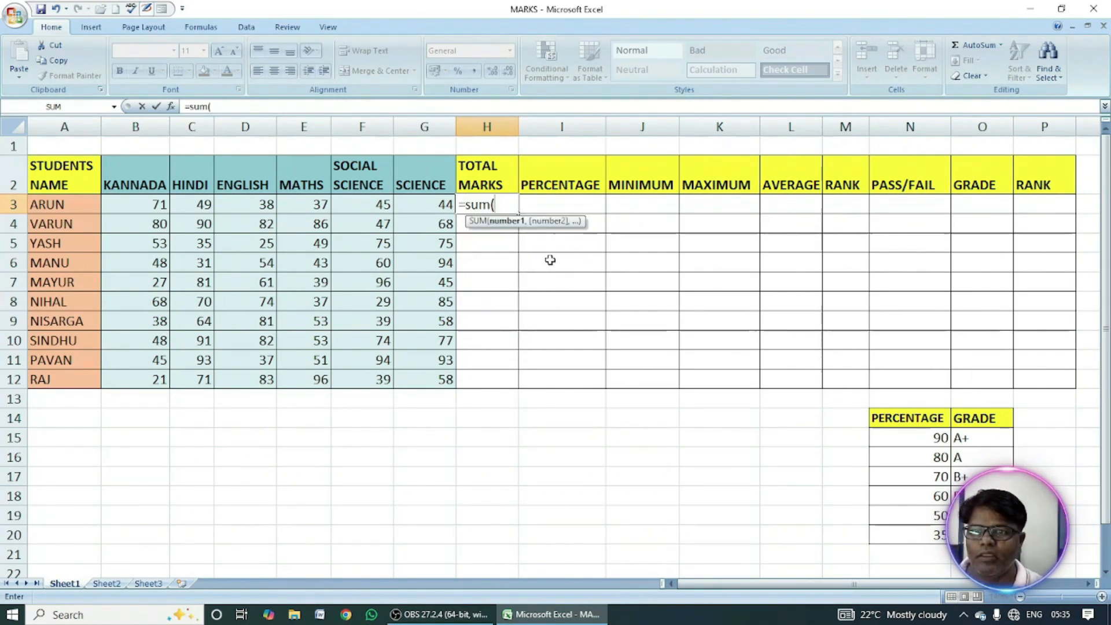
drag(144, 207, 415, 213)
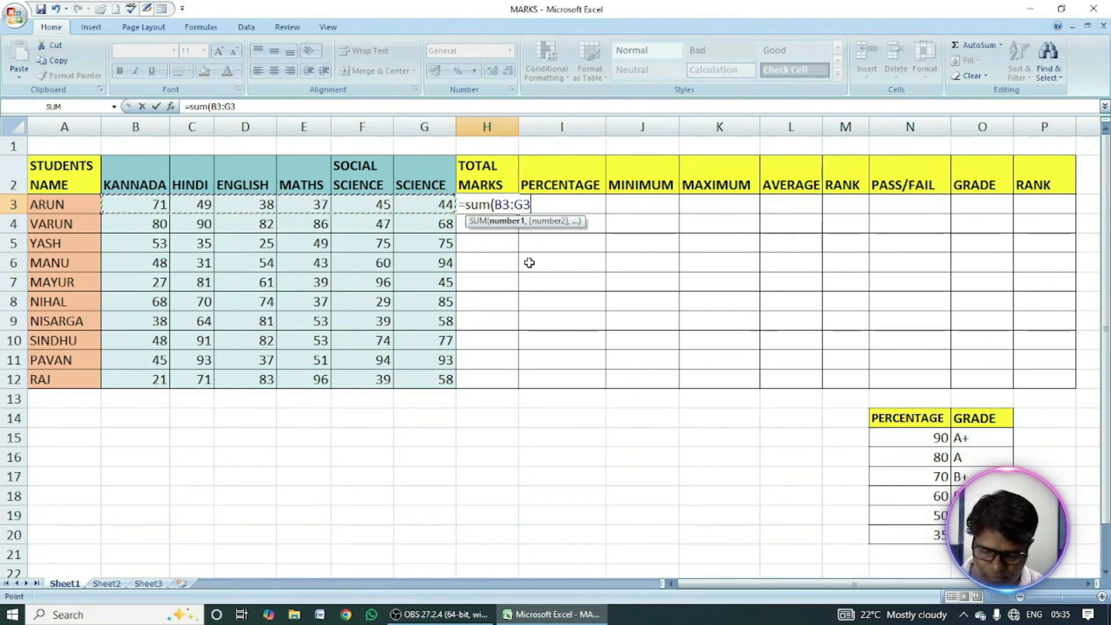
text())
key(Return)
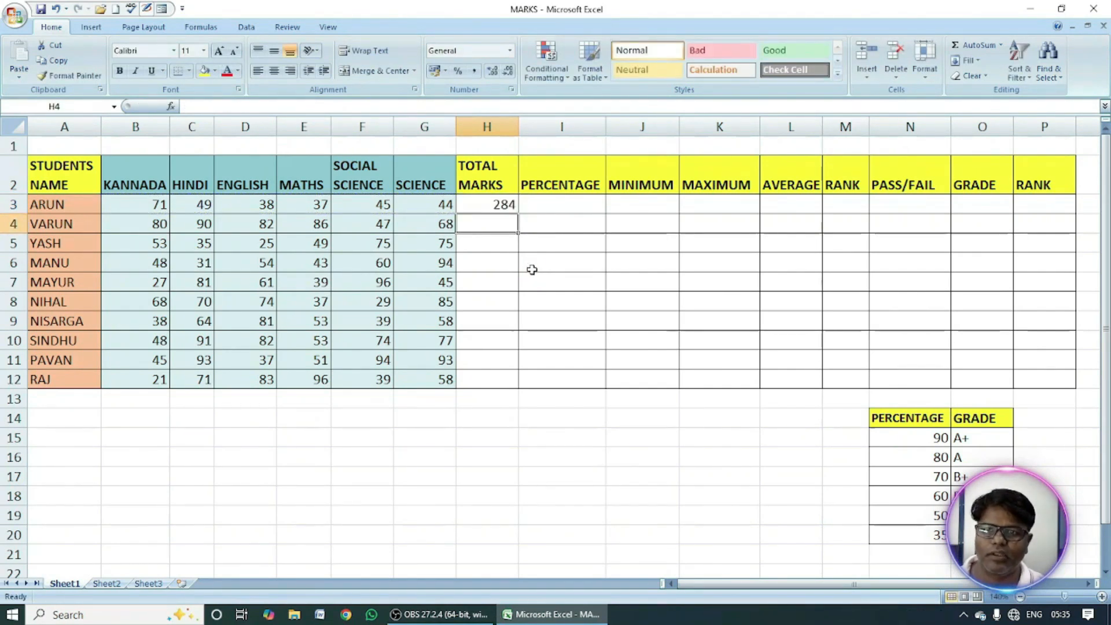
click(495, 209)
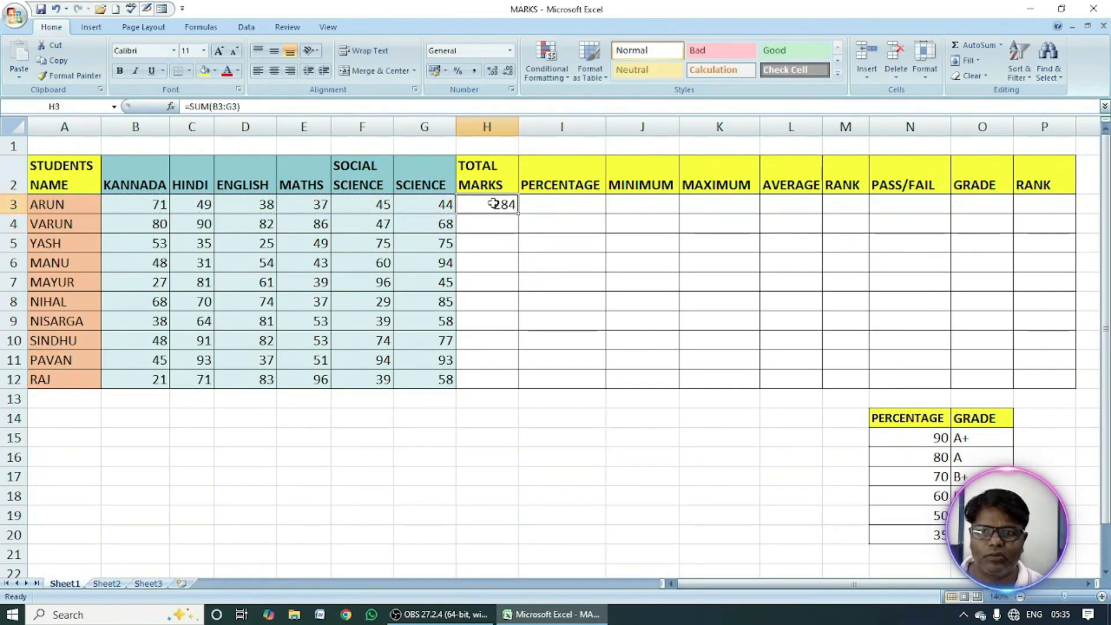
double_click(518, 214)
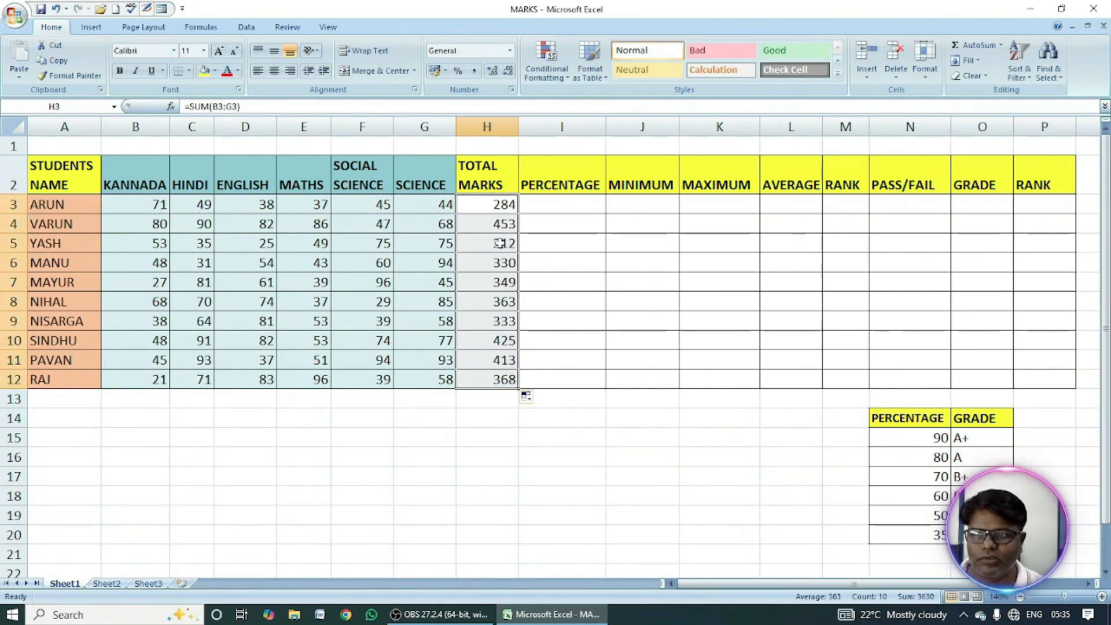
Calculate the first student's percentage in I3 with the formula =H3/600*100.
click(549, 206)
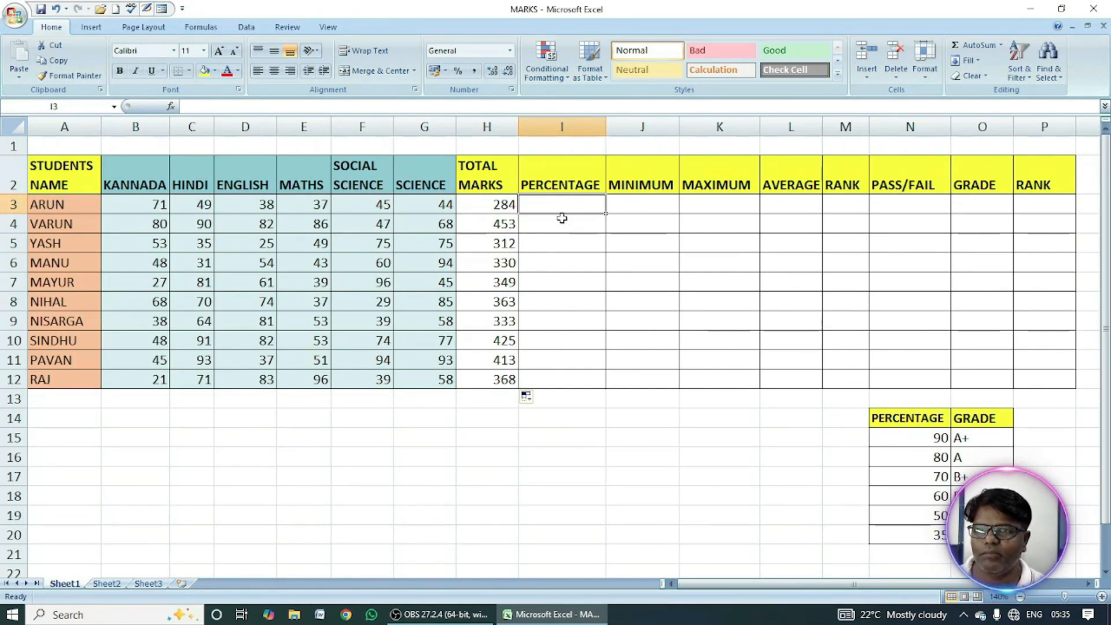
text(=)
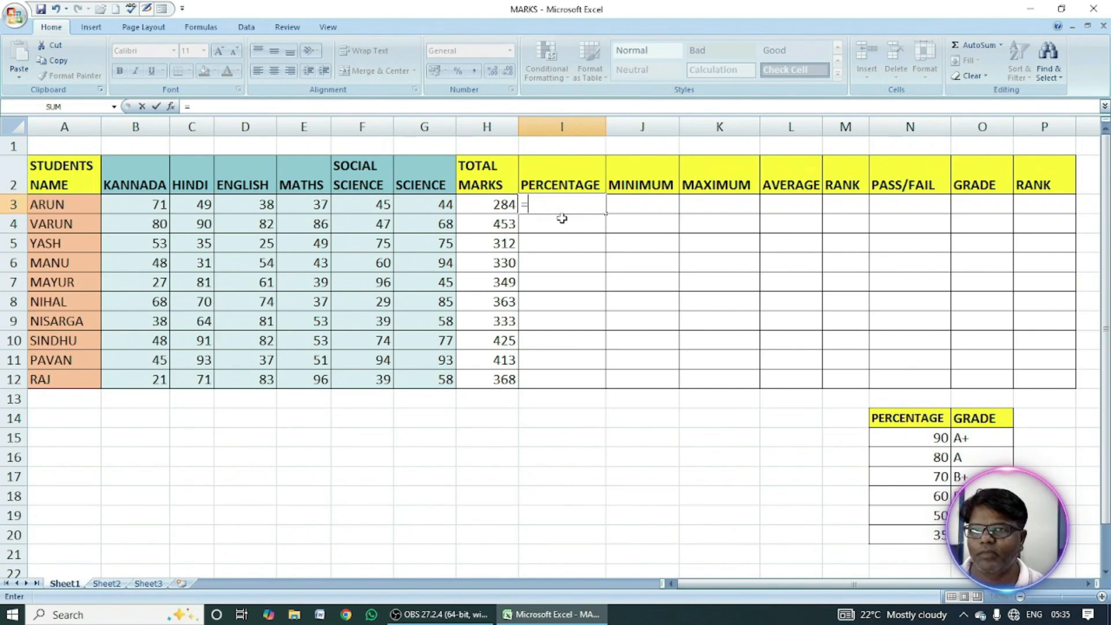
click(498, 204)
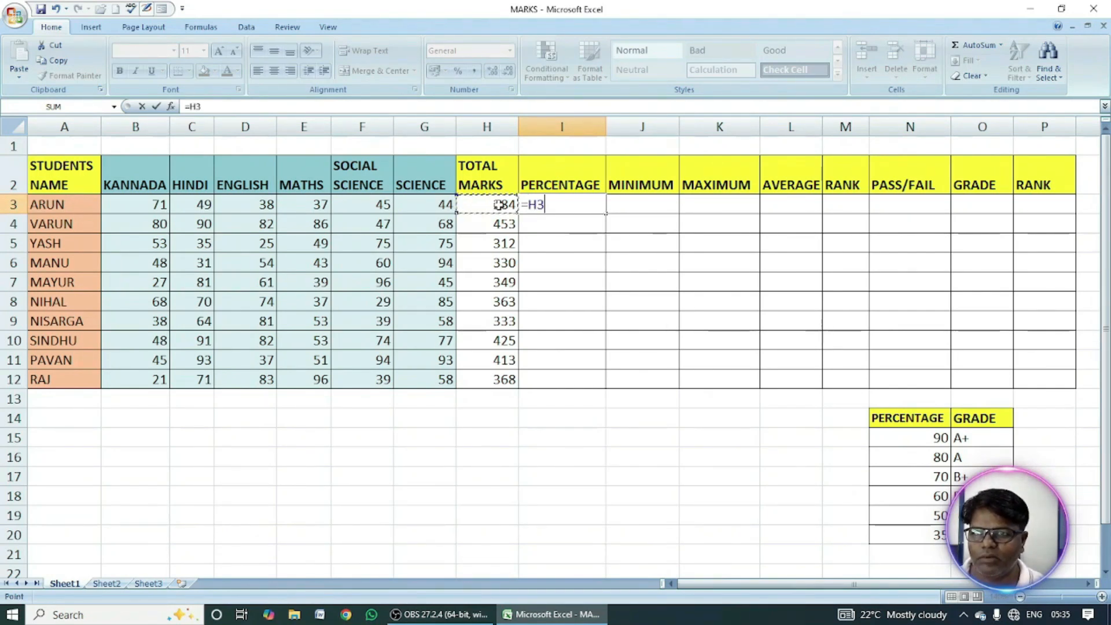
text(/)
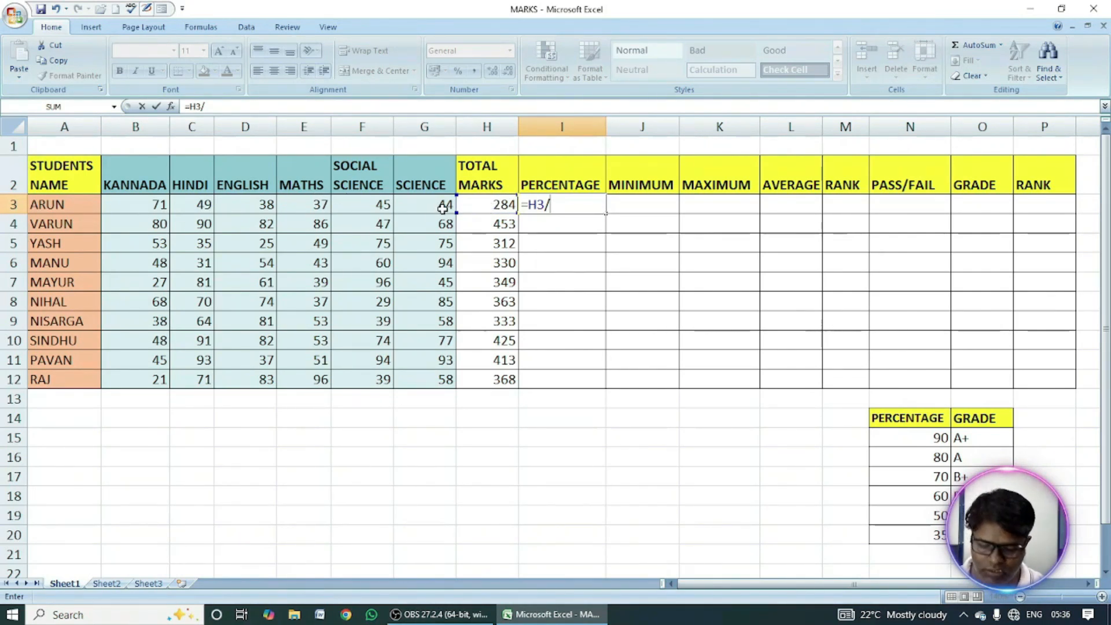
text(600)
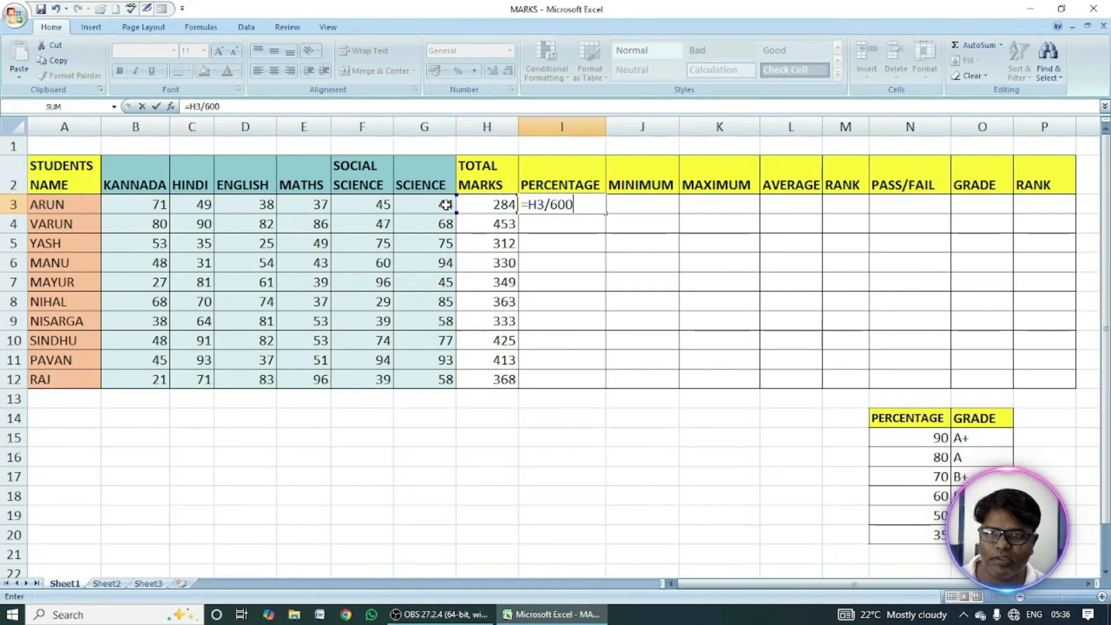
text(*)
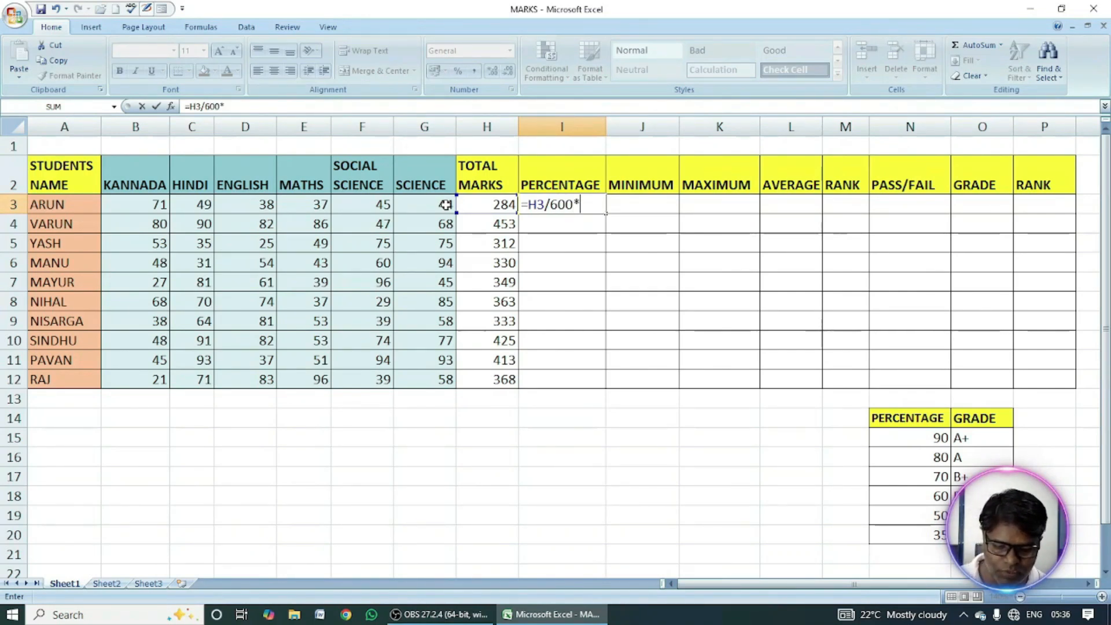
text(100)
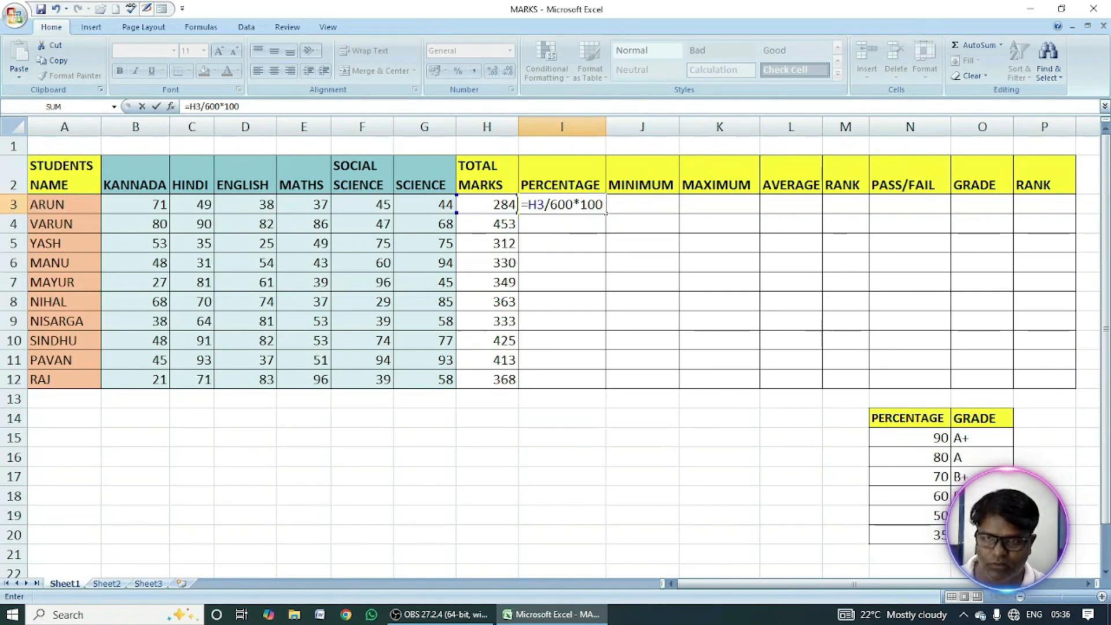
key(Return)
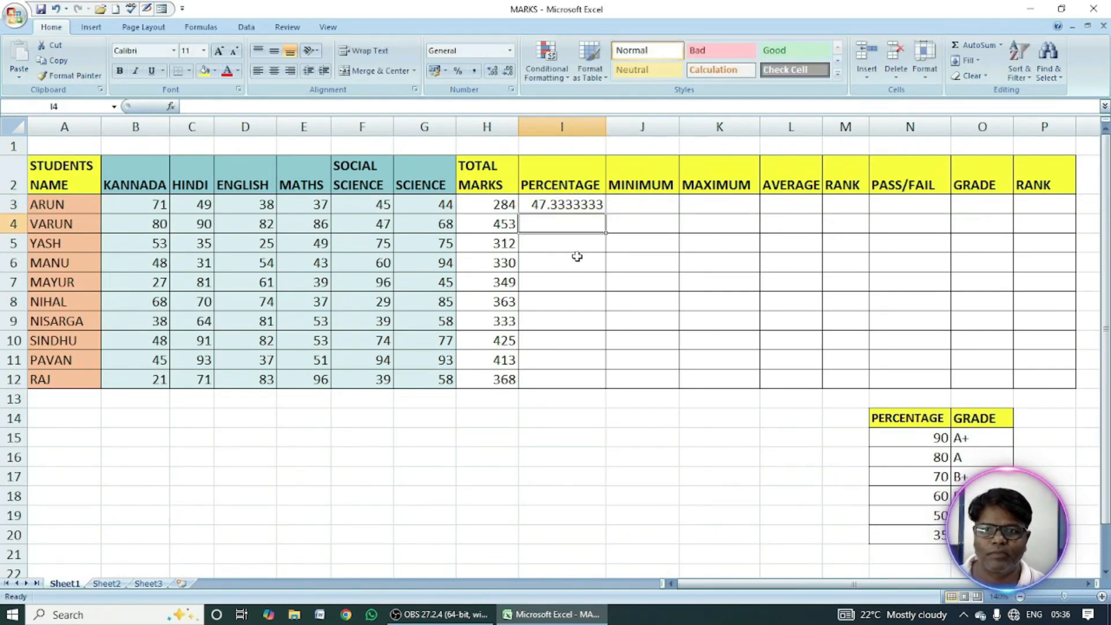
Format the first student's percentage in I3 to show two decimal places.
click(579, 204)
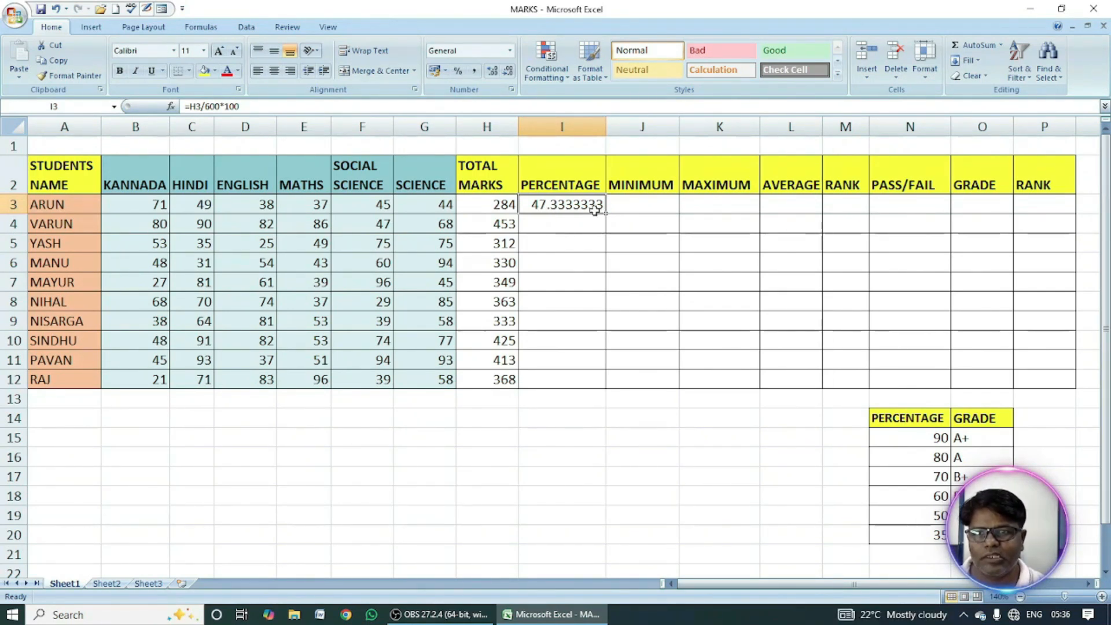
click(494, 74)
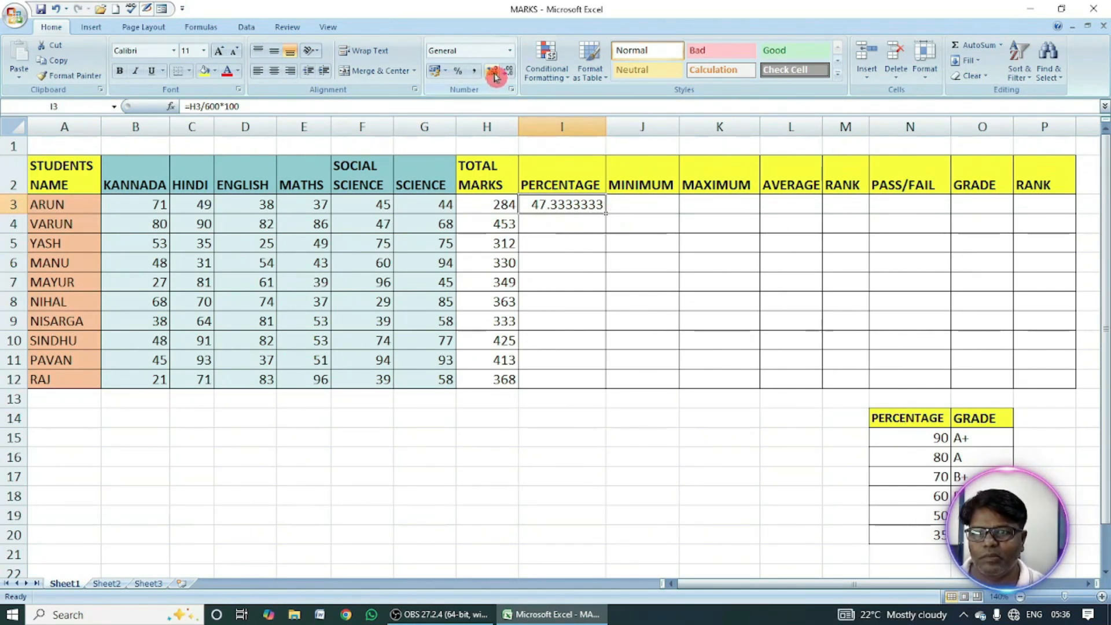
click(509, 73)
click(509, 74)
click(509, 74)
click(509, 73)
click(509, 74)
click(509, 74)
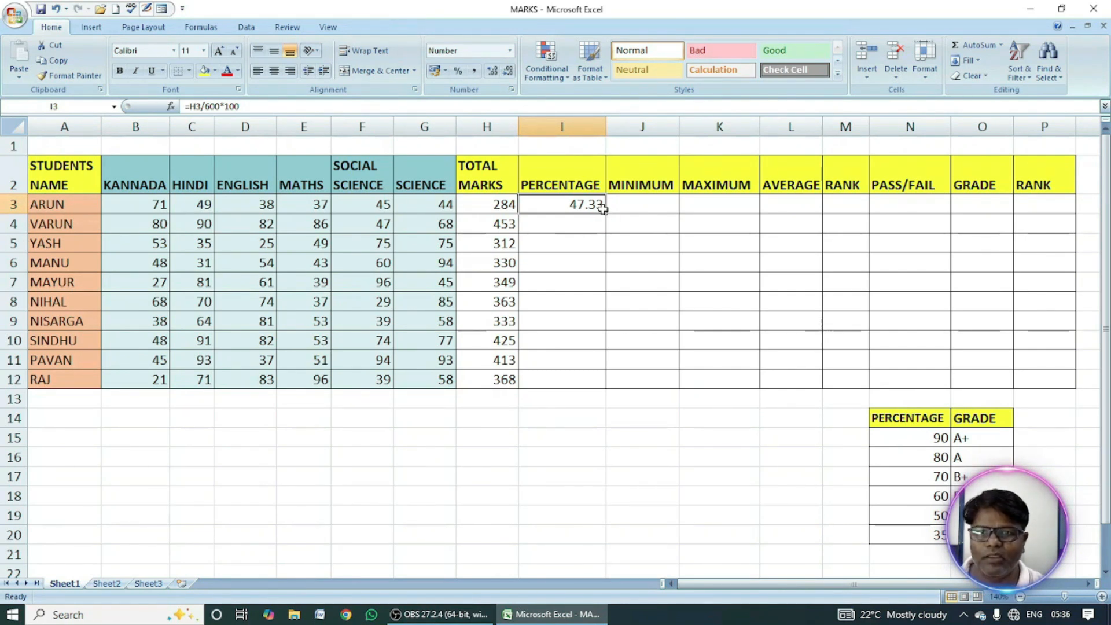
Try showing the percentage in I3 with five decimal places and return it to two.
click(493, 73)
click(493, 72)
click(492, 72)
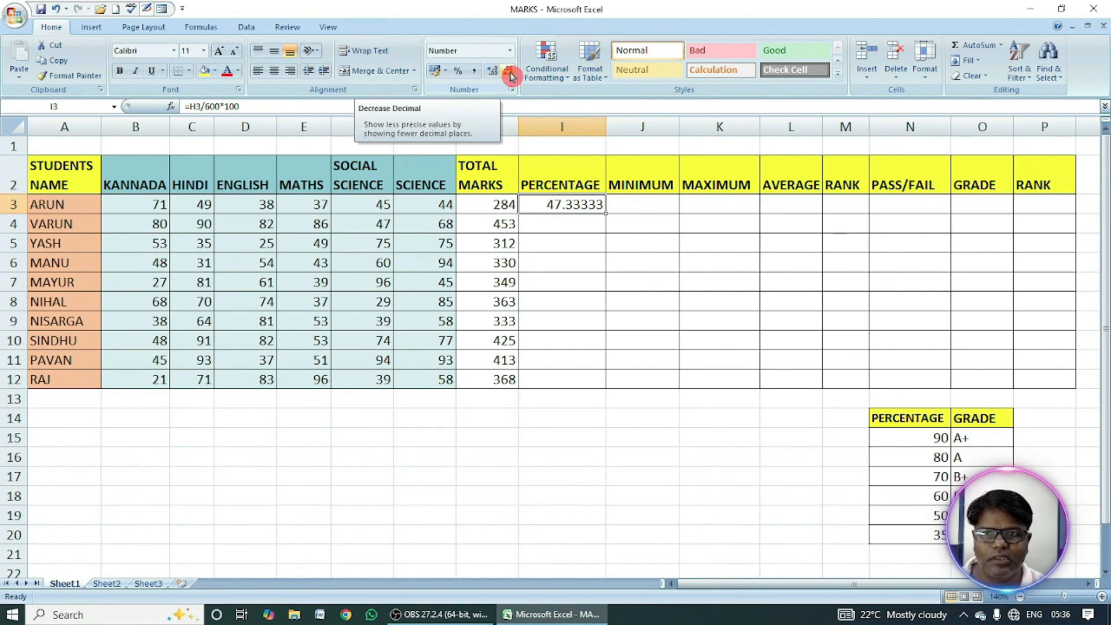
click(509, 73)
click(509, 73)
click(509, 73)
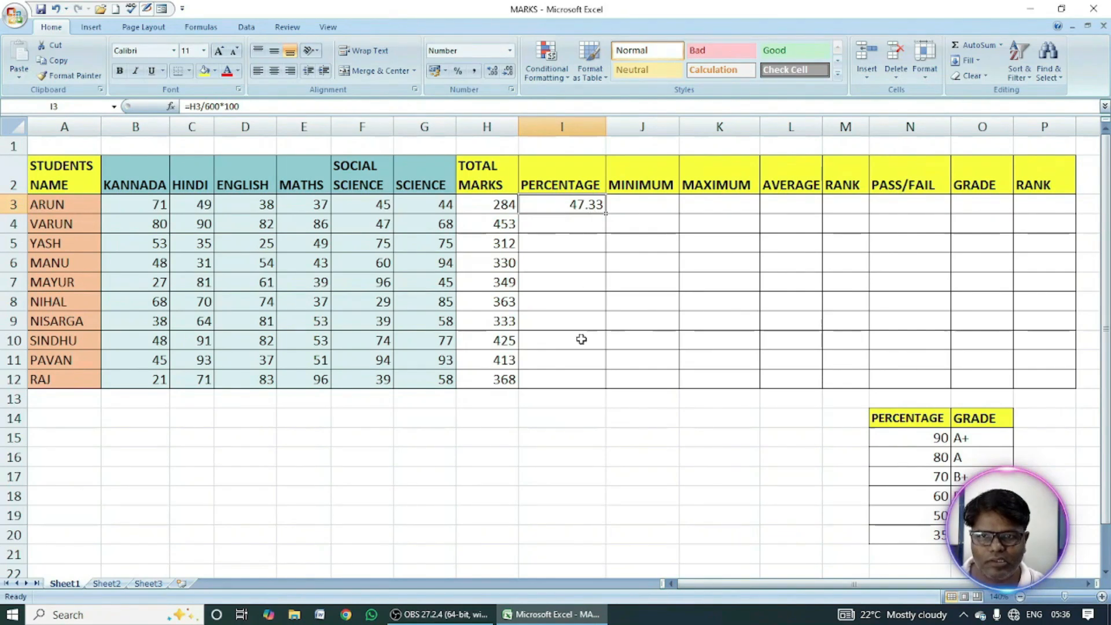
Fill the percentage formula and its number format from I3 down to I12.
double_click(606, 215)
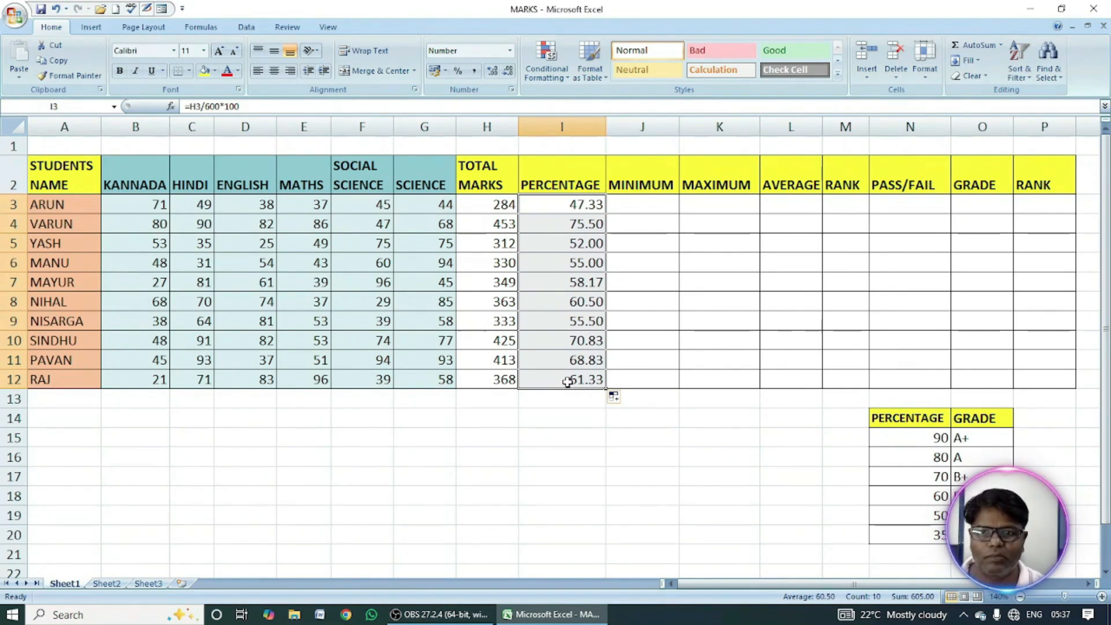
Find the first student's lowest mark in J3 with =MIN(B3:G3) and fill the formula down to J12.
click(640, 206)
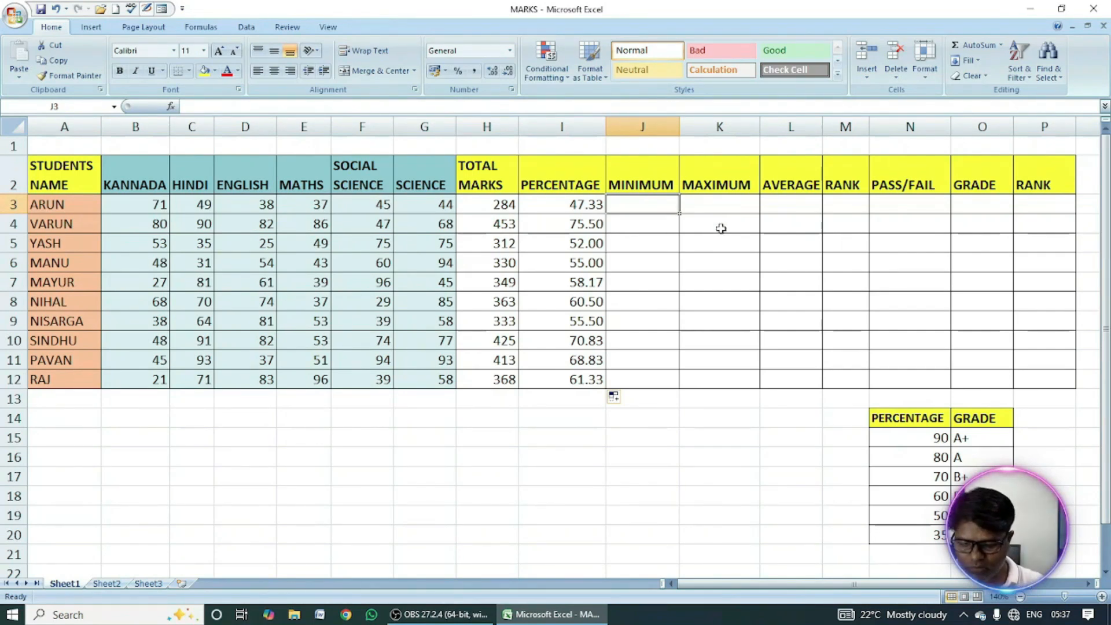
text(=min()
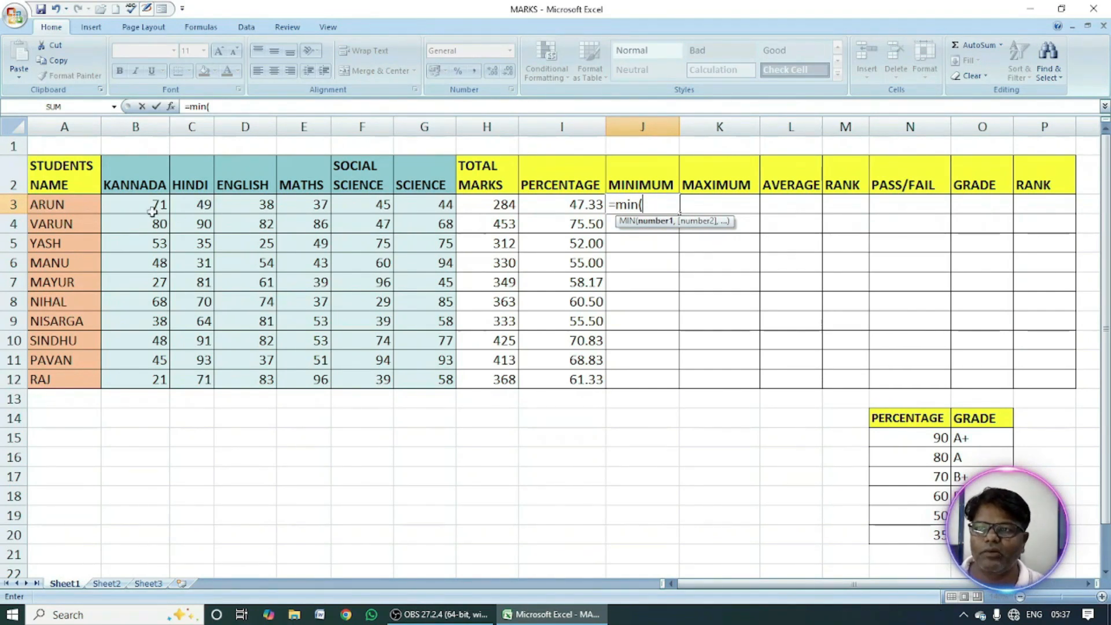
drag(138, 207, 428, 211)
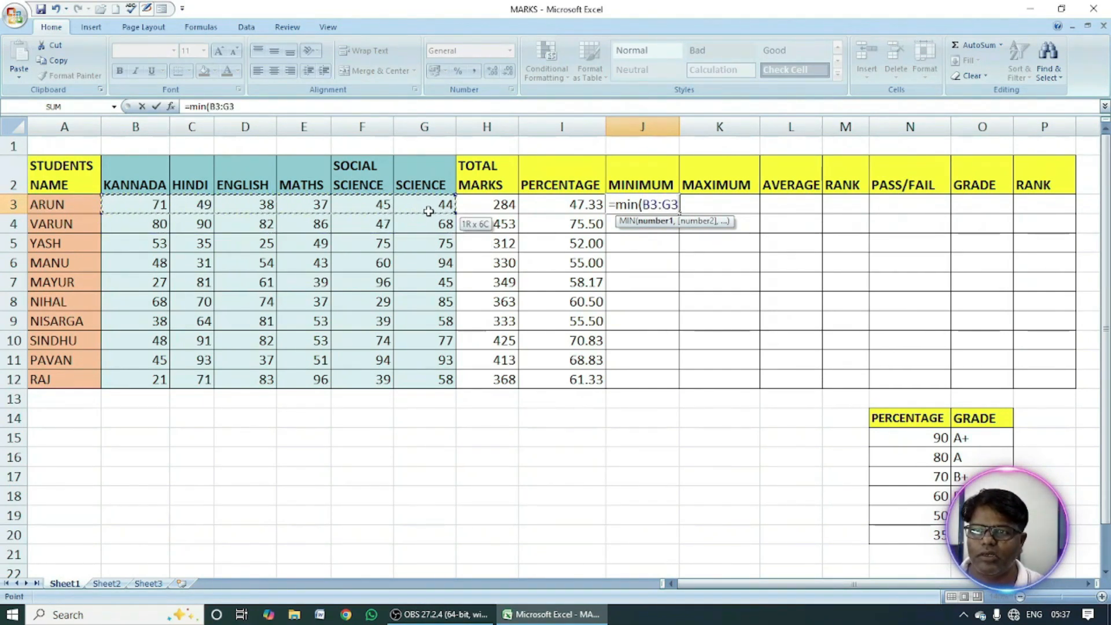
text())
key(Return)
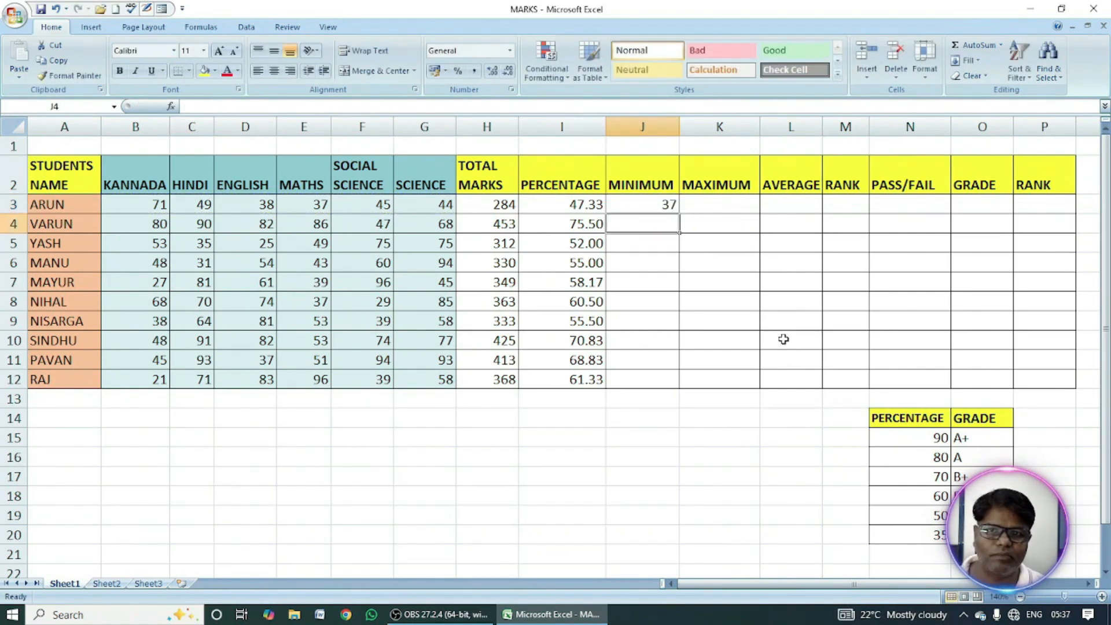
click(664, 208)
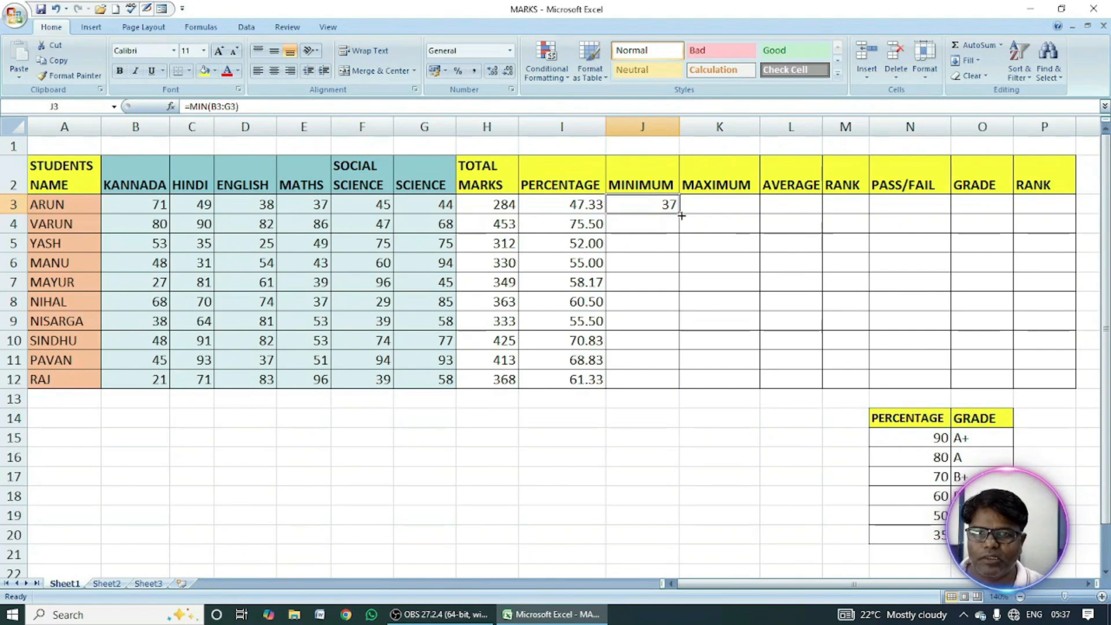
double_click(681, 215)
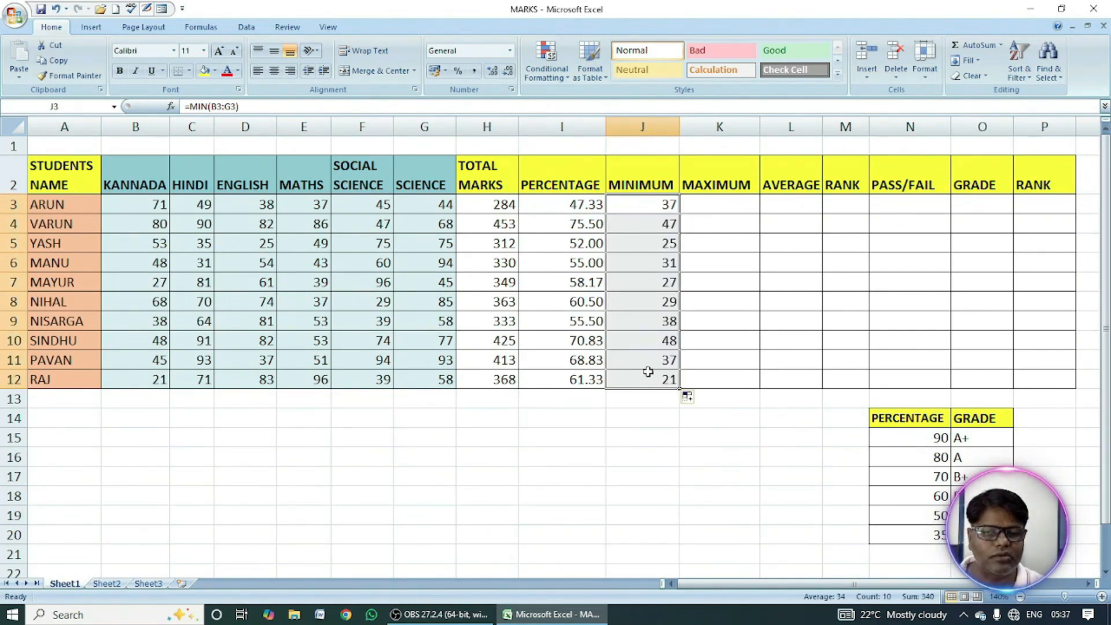
Find the first student's highest mark in K3 with =MAX(B3:G3) and fill the formula down to K12.
click(739, 206)
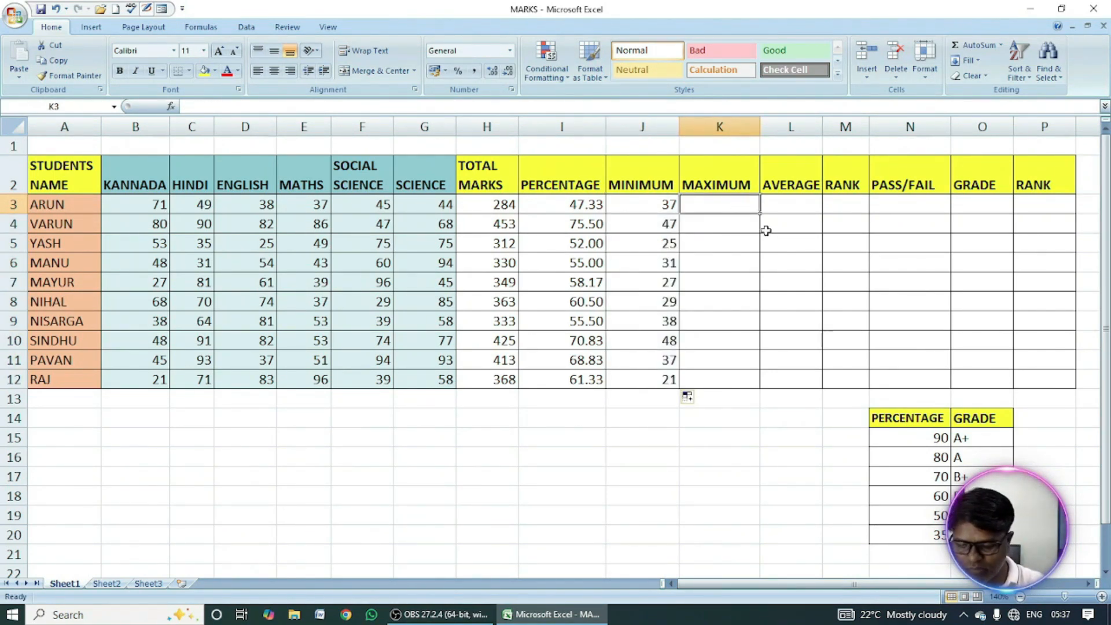
text(=)
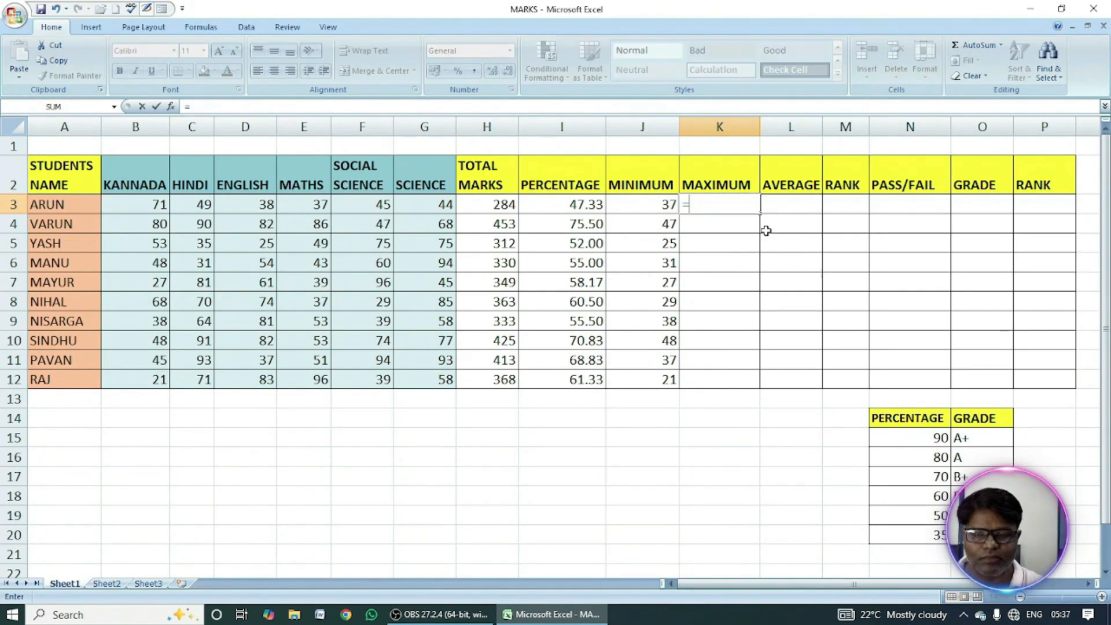
text(max)
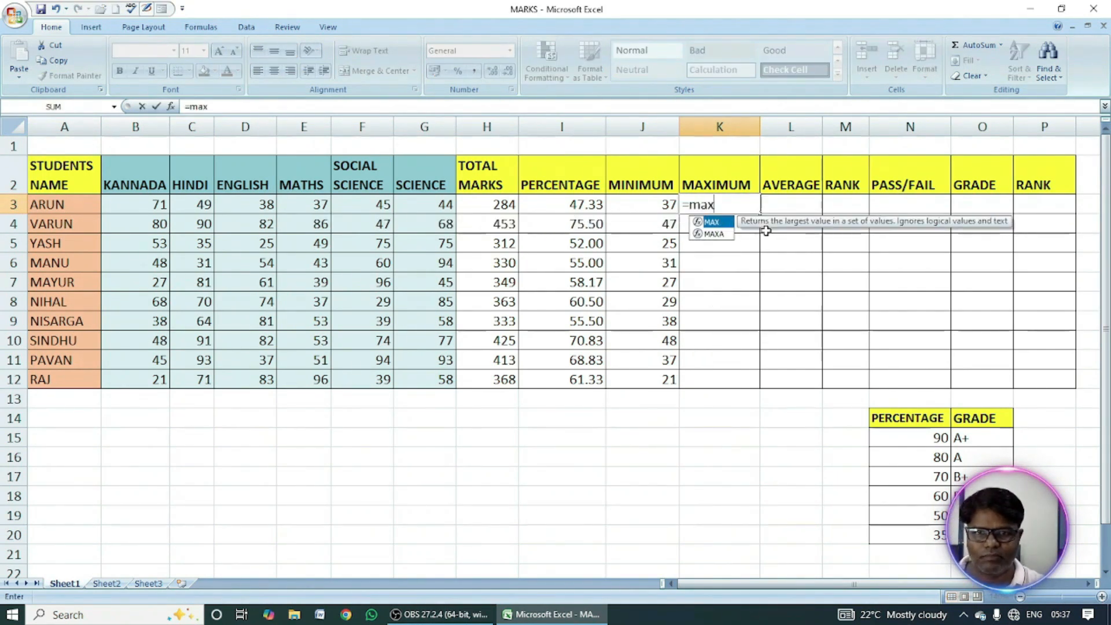
text(()
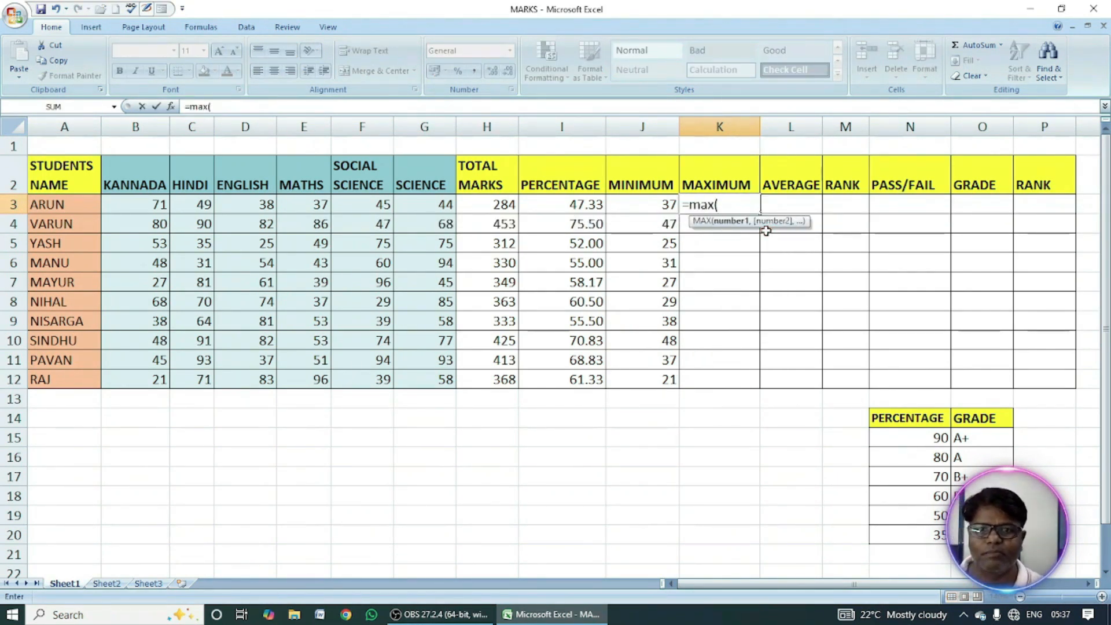
click(168, 206)
drag(167, 205, 443, 212)
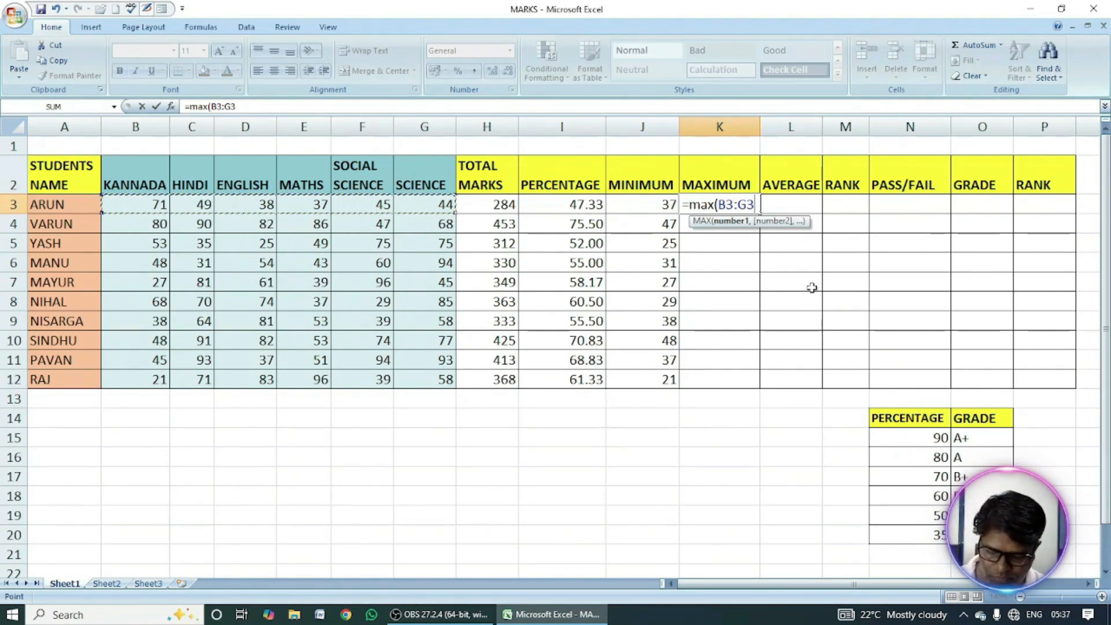
text())
key(Return)
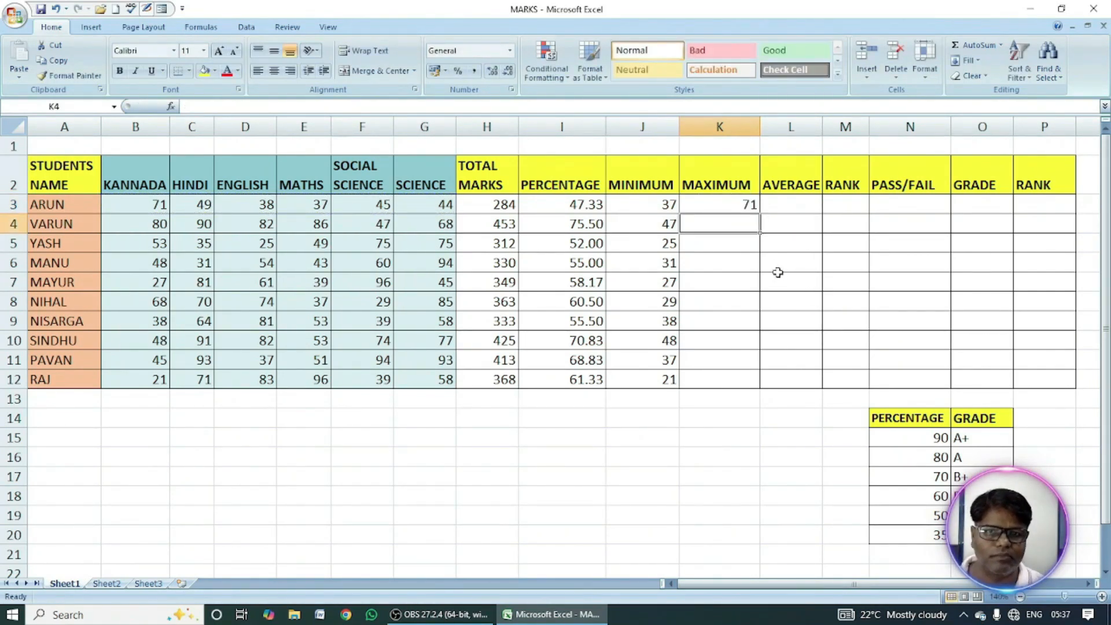
click(722, 206)
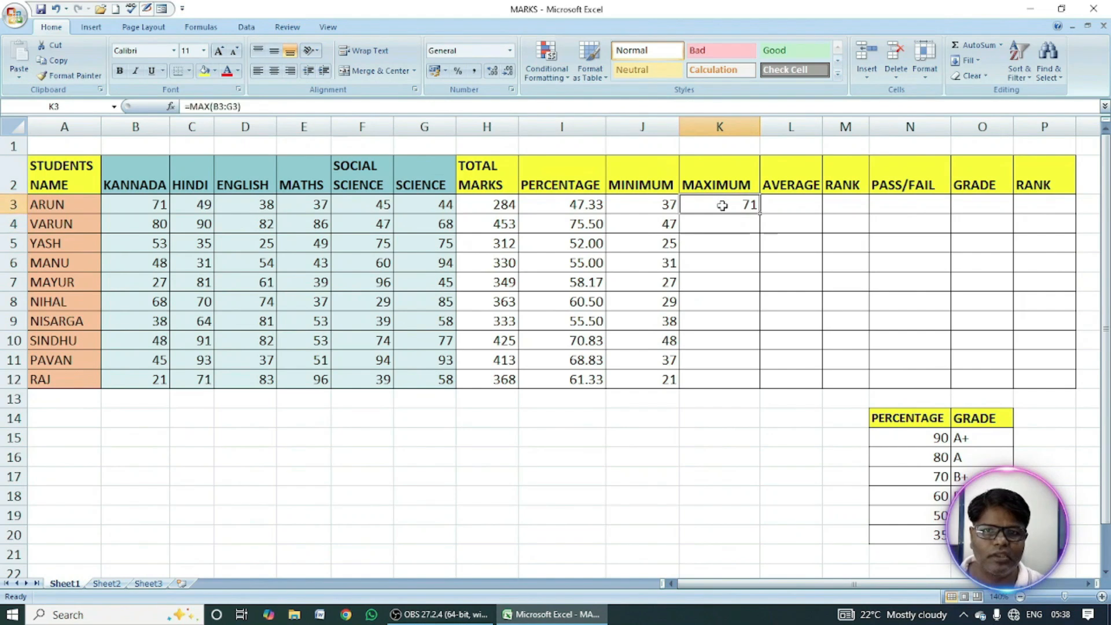
double_click(760, 213)
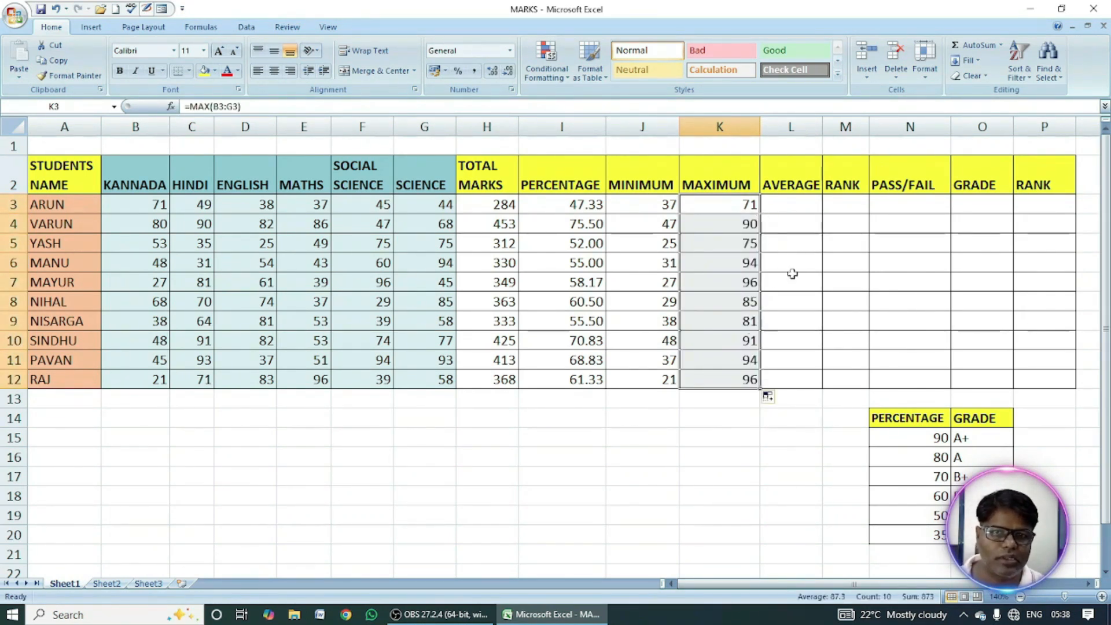
Calculate the first student's average mark in L3 with =AVERAGE(B3:G3).
click(785, 207)
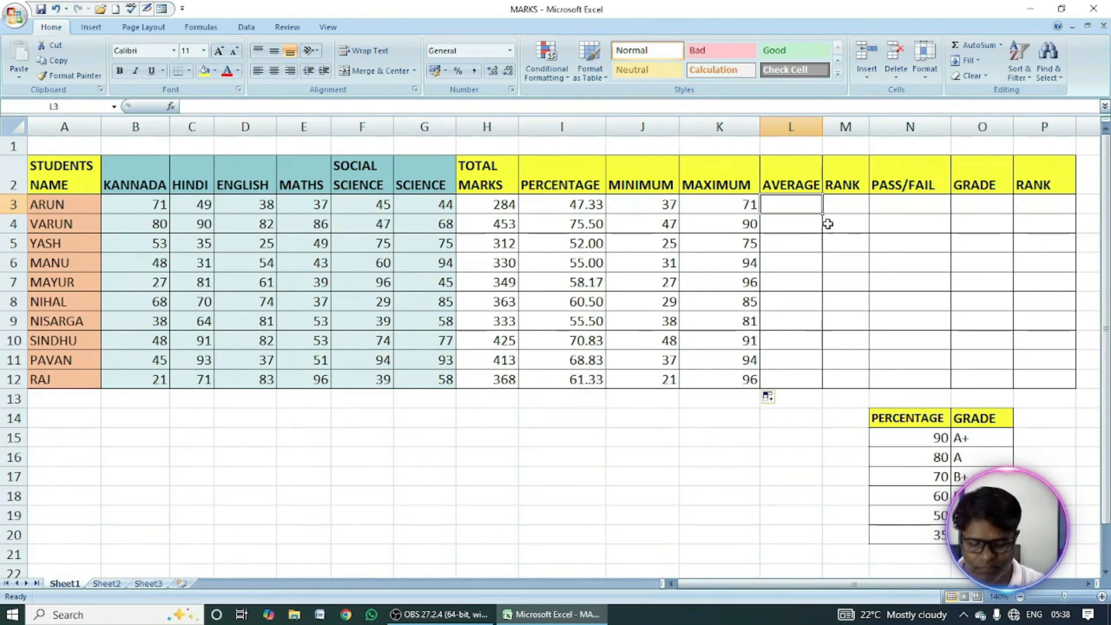
text(=)
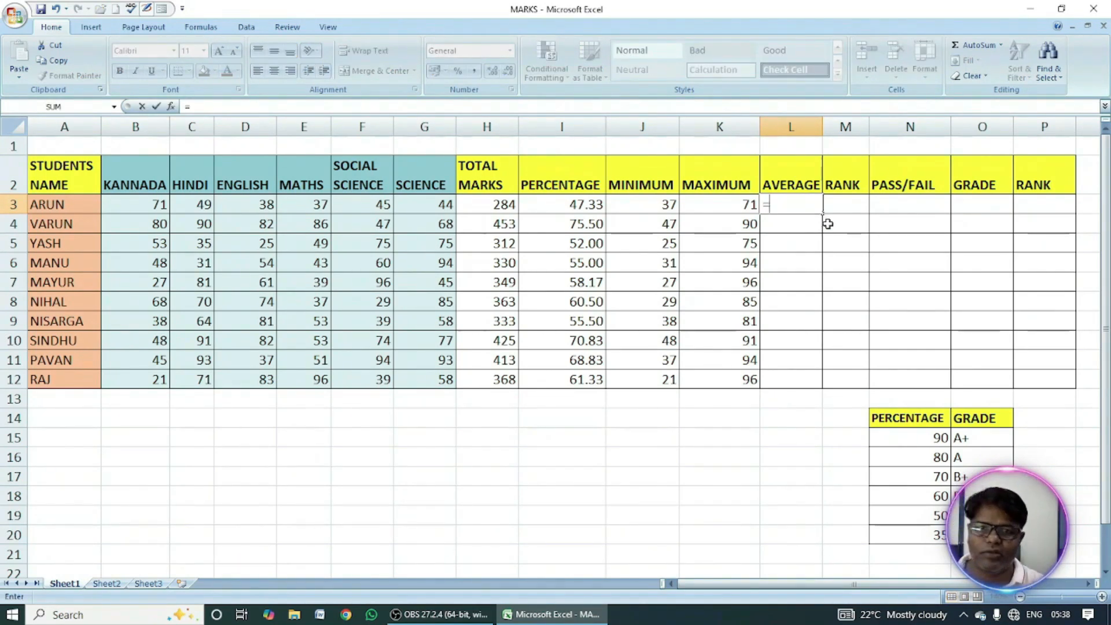
text(av)
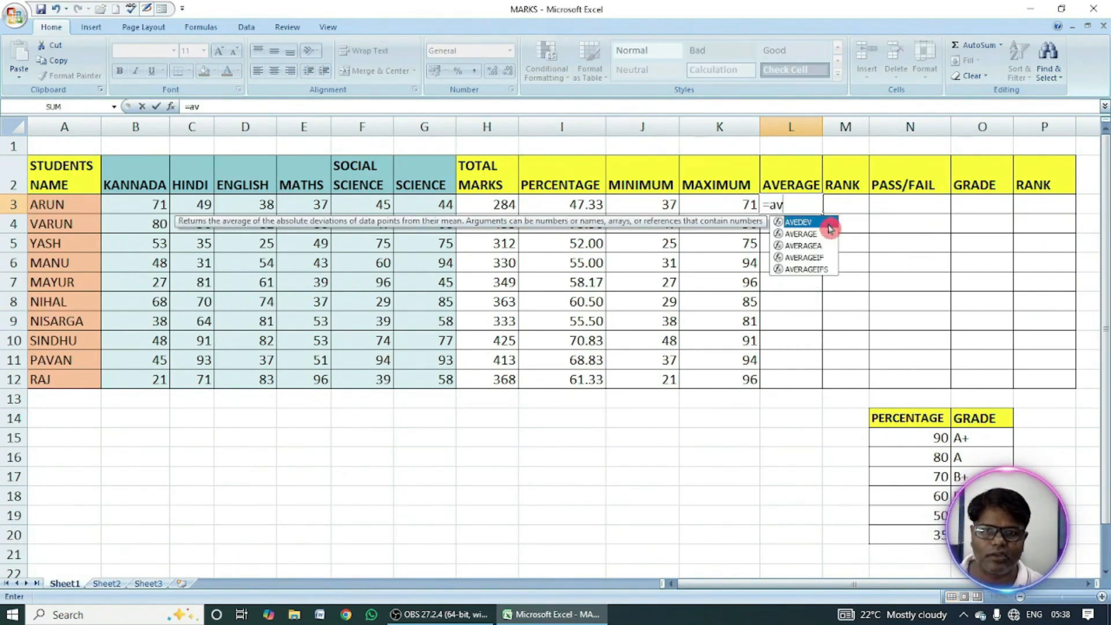
text(erag)
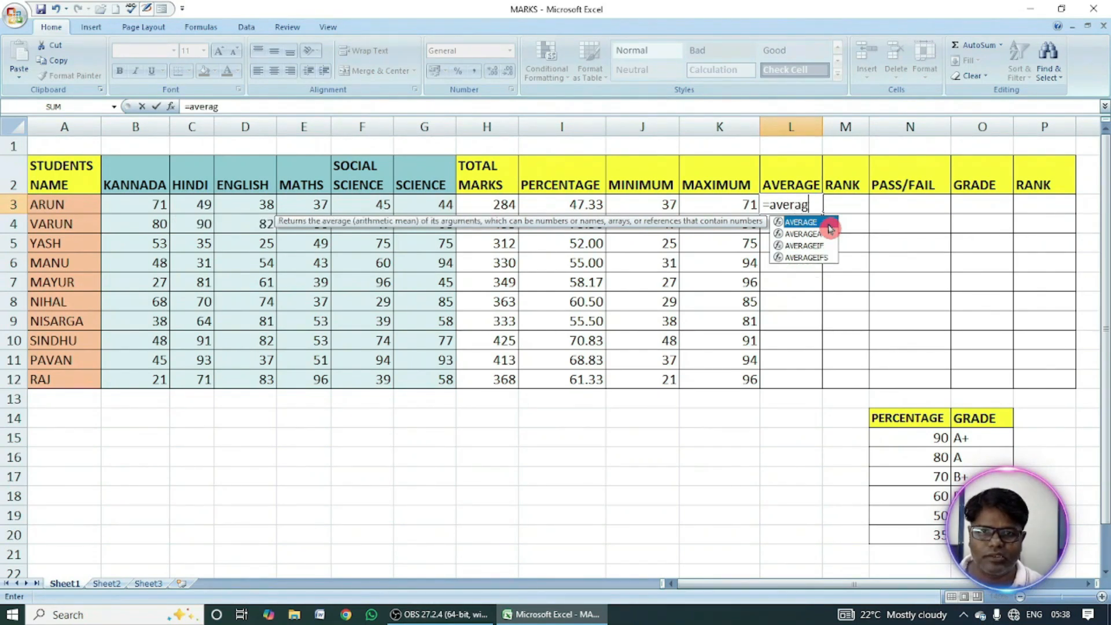
text(e()
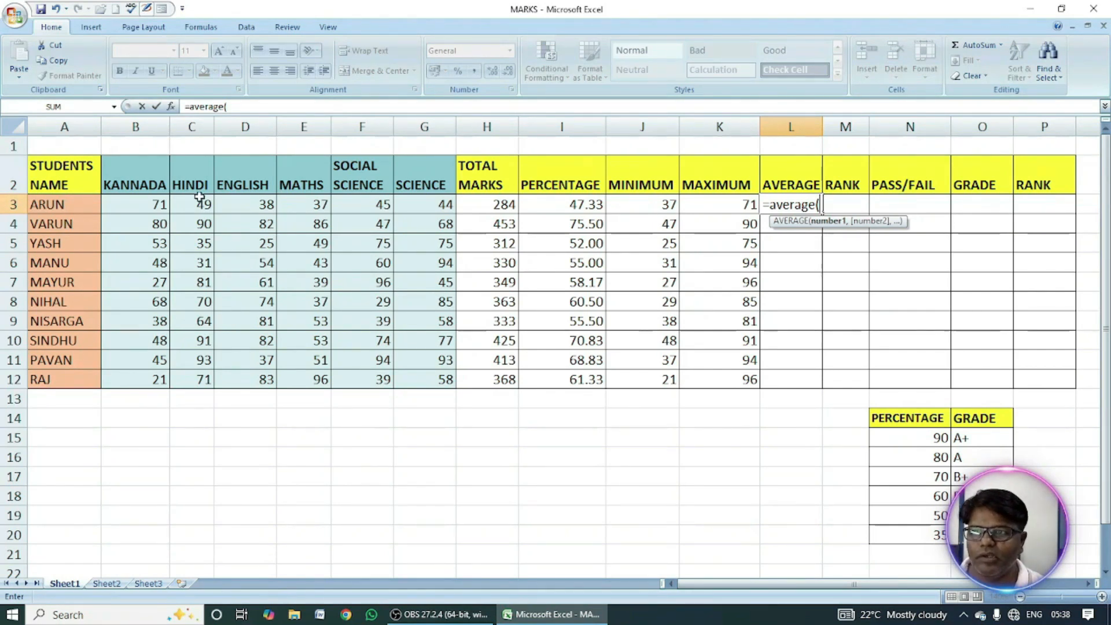
drag(134, 205, 411, 204)
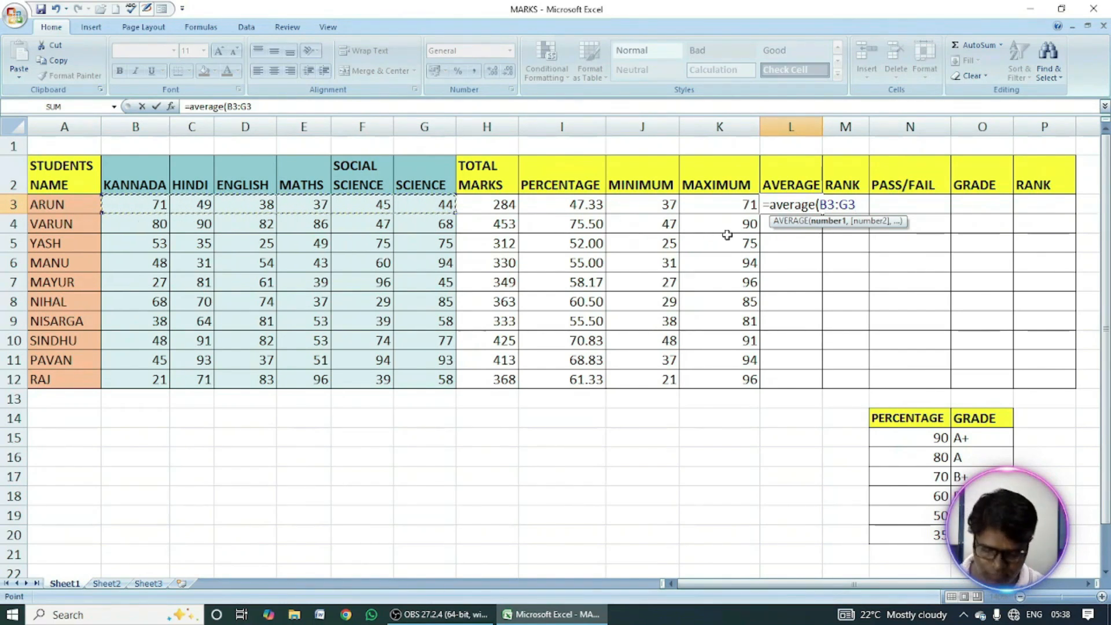
text())
key(Return)
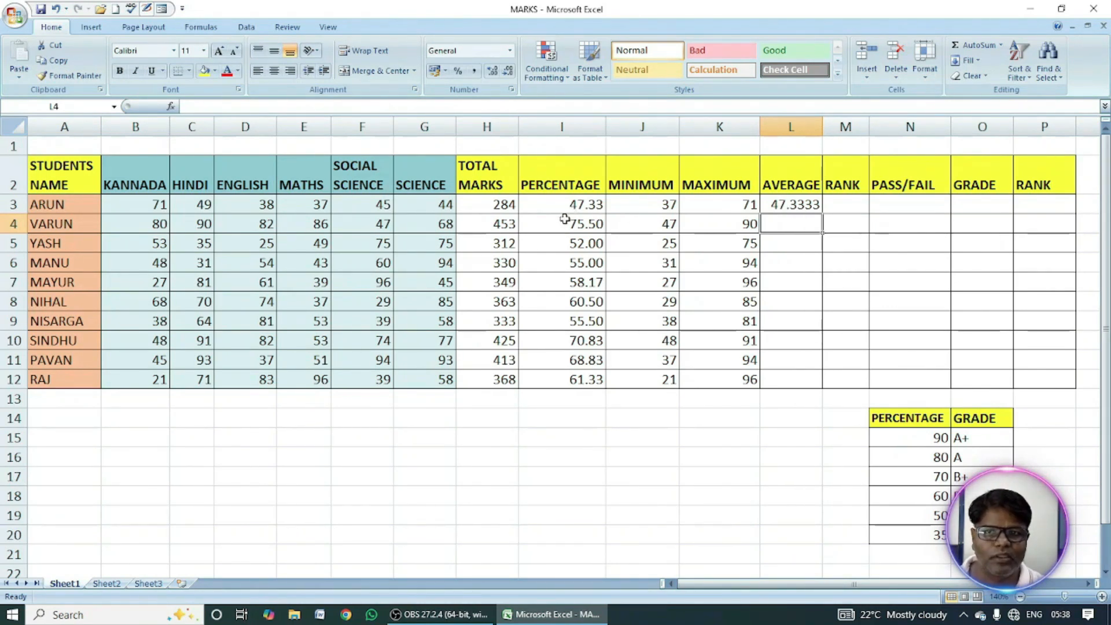
Format the average in L3 to two decimal places and fill its formula down to L12.
click(793, 204)
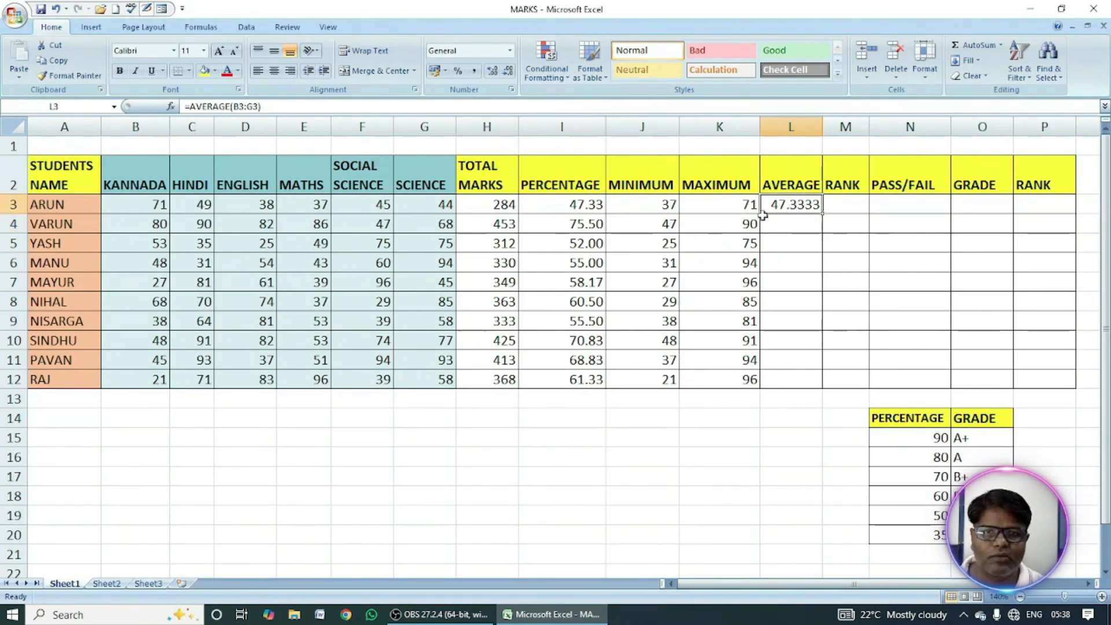
click(506, 73)
click(507, 73)
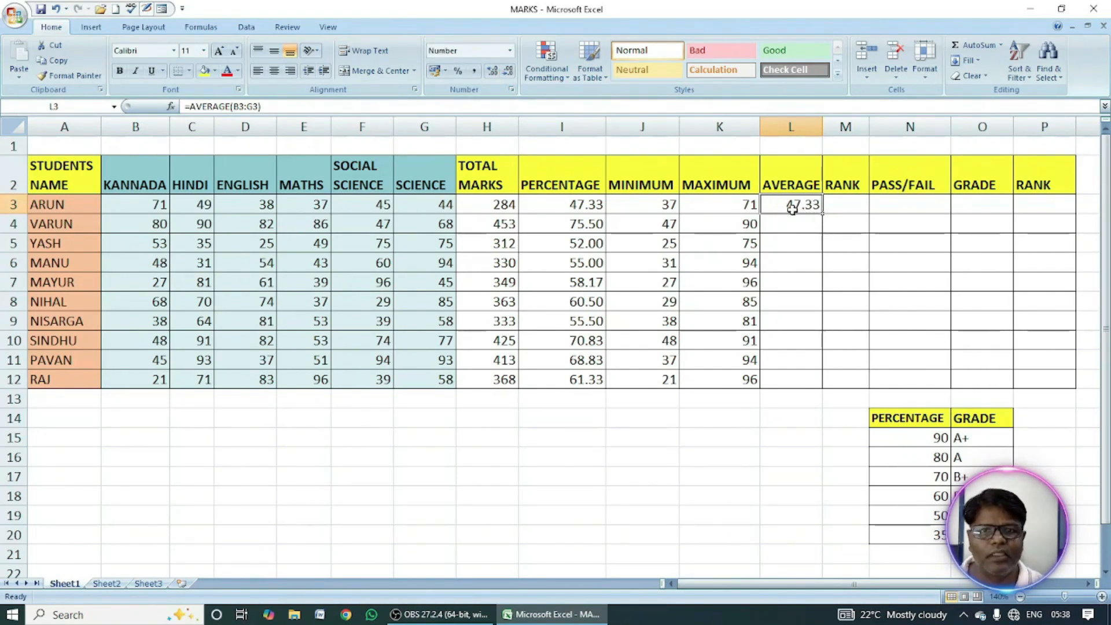
click(560, 207)
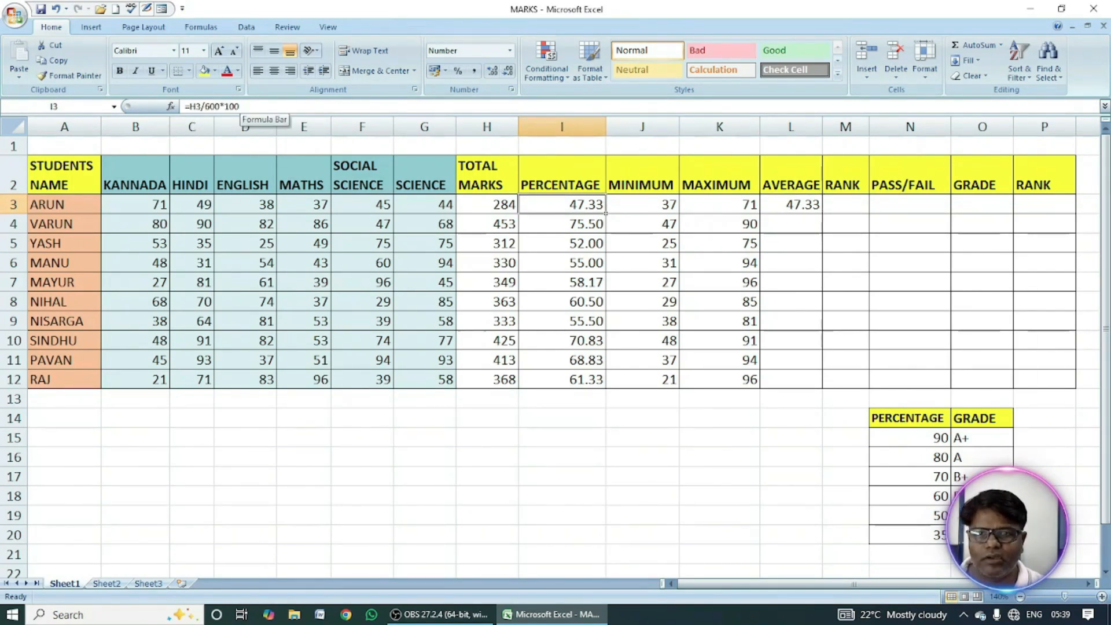
click(799, 209)
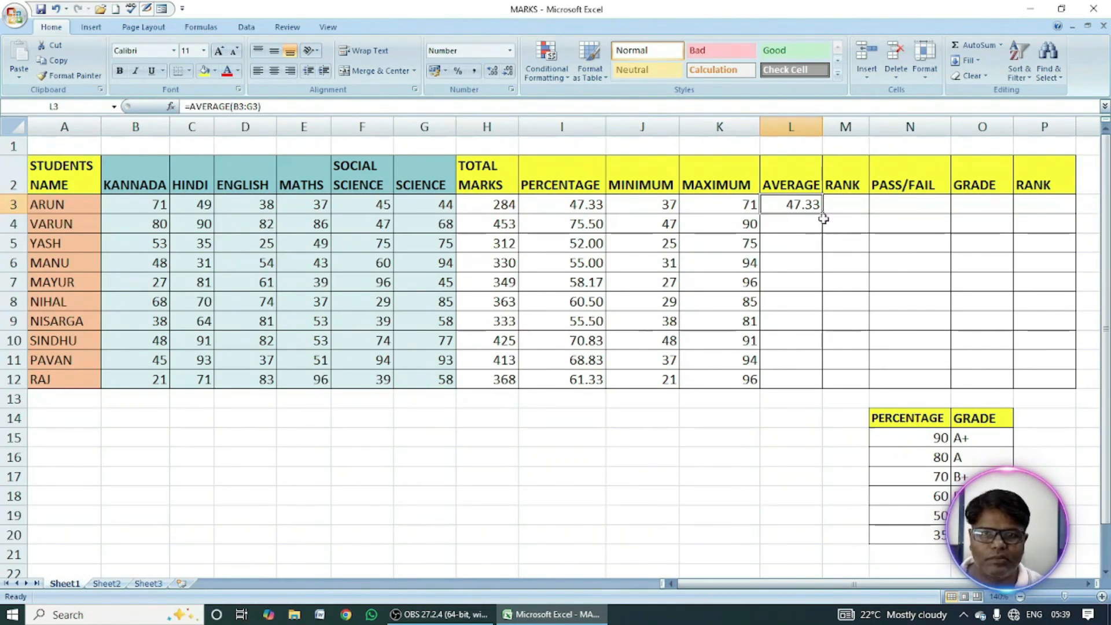
drag(823, 216, 822, 386)
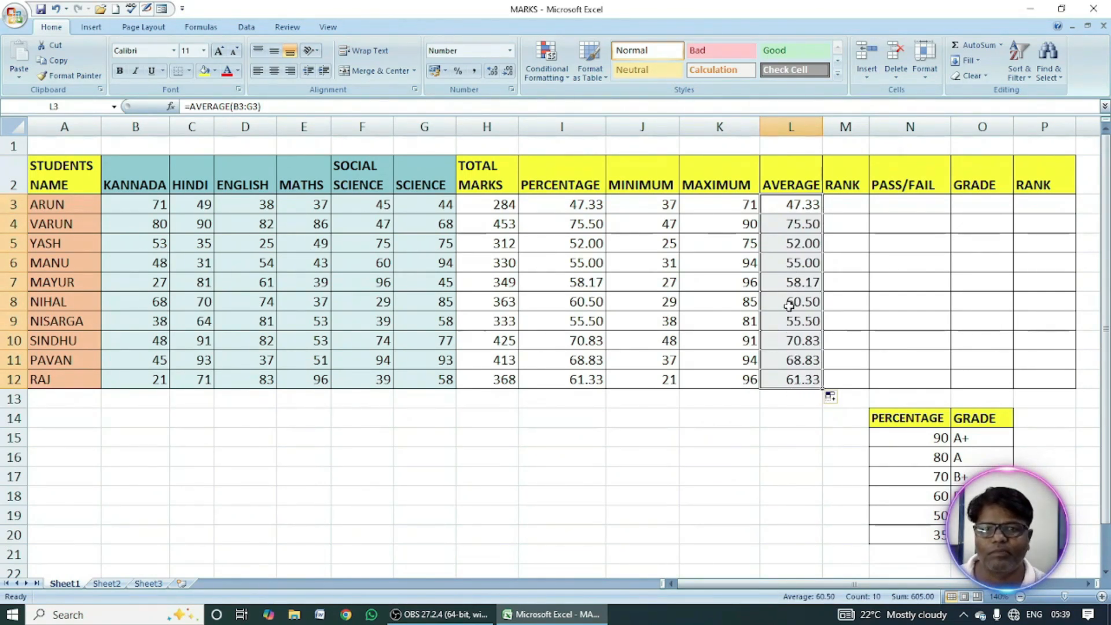
Rank the first student's percentage in M3 with =RANK(I3,$I$3:$I$12,0) and fill the formula down to M12.
click(841, 210)
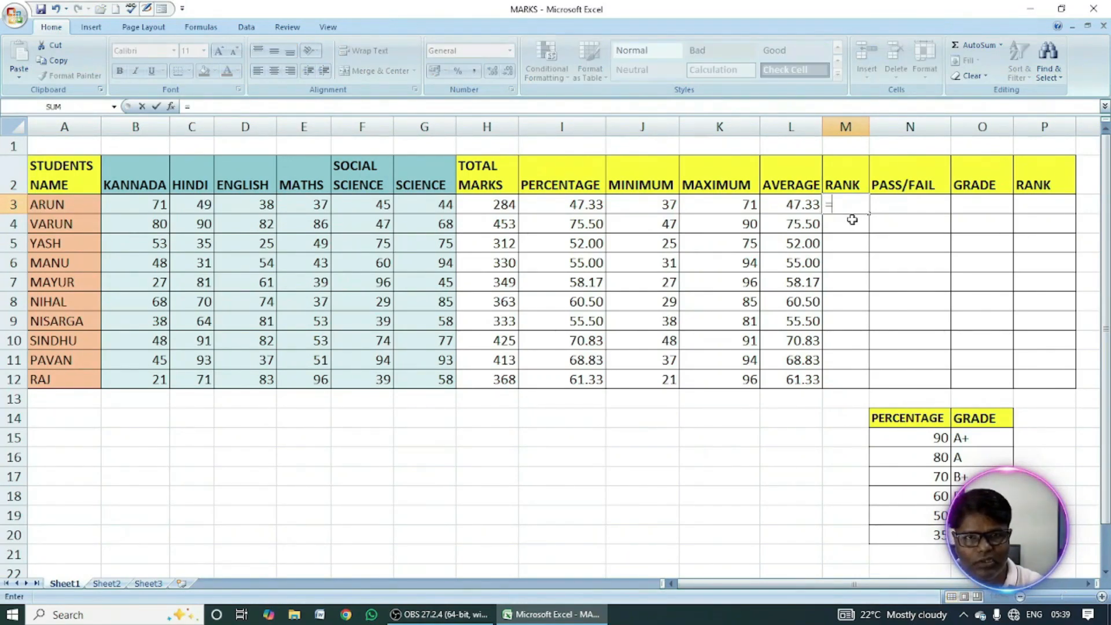
text(=rank)
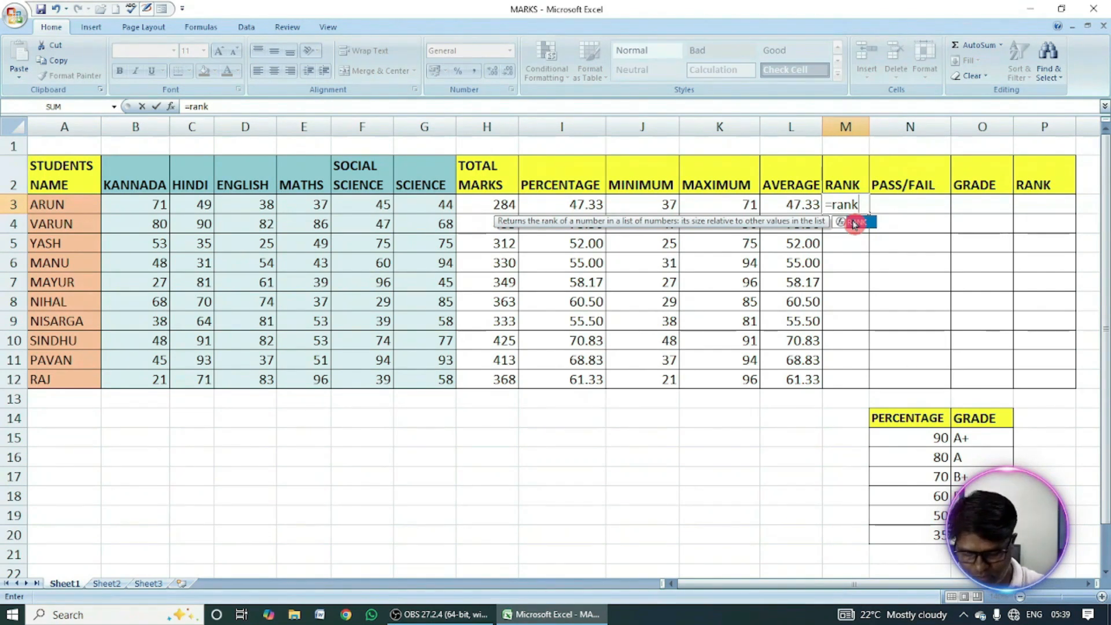
text(()
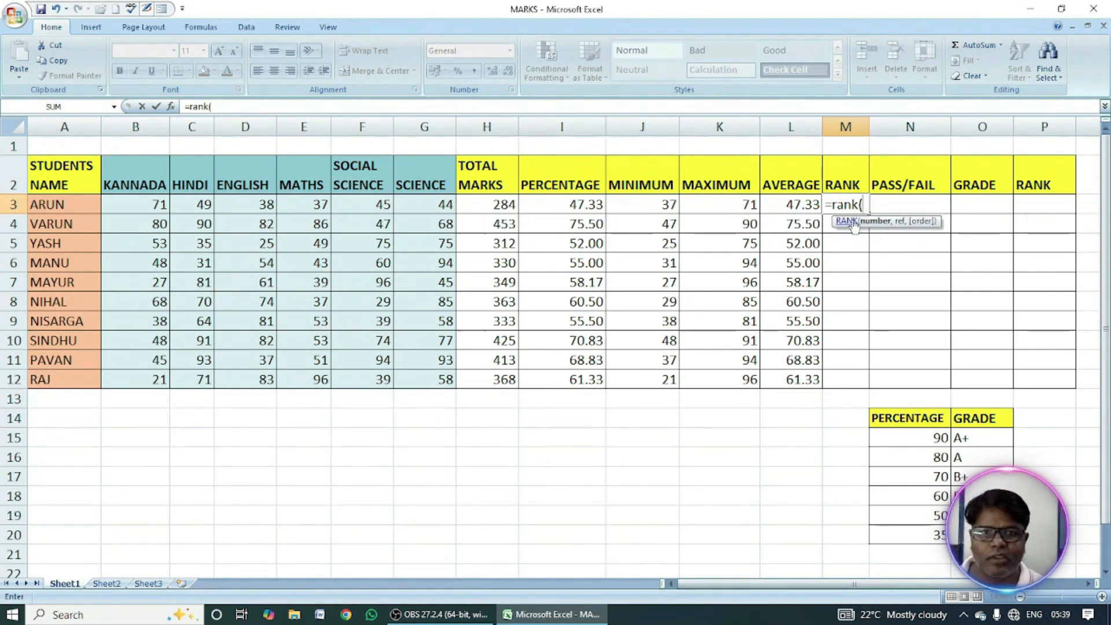
click(566, 206)
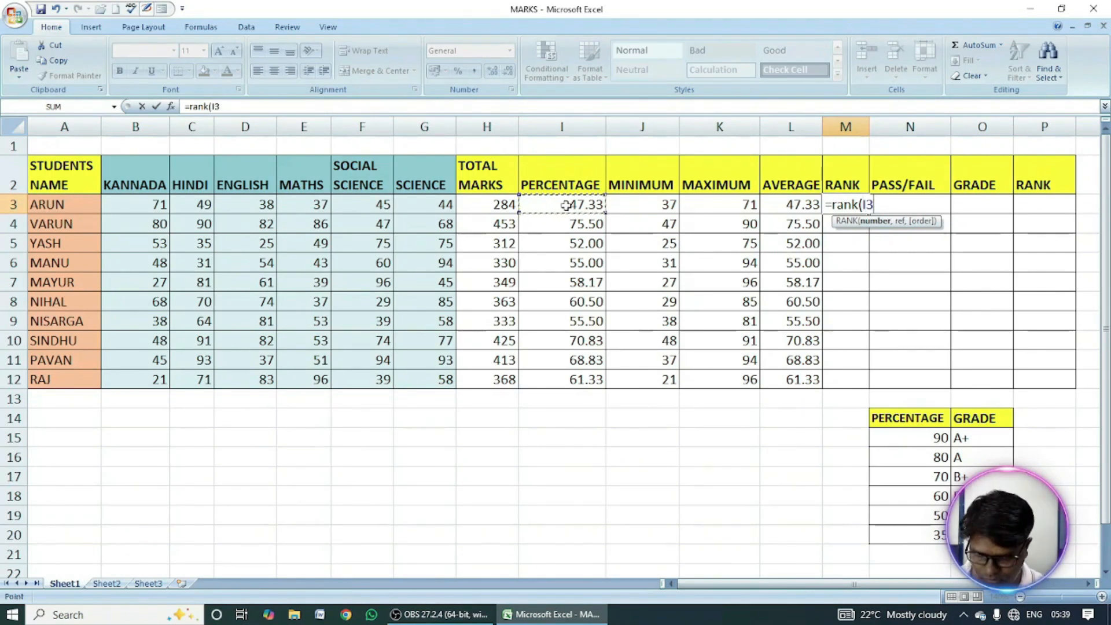
text(,)
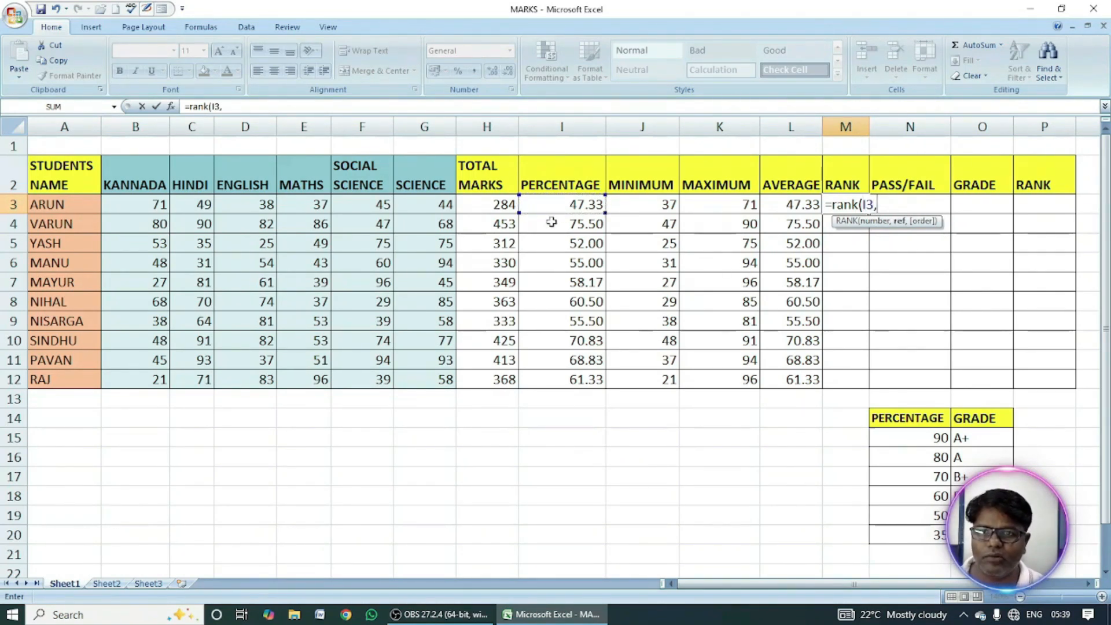
drag(560, 204, 567, 377)
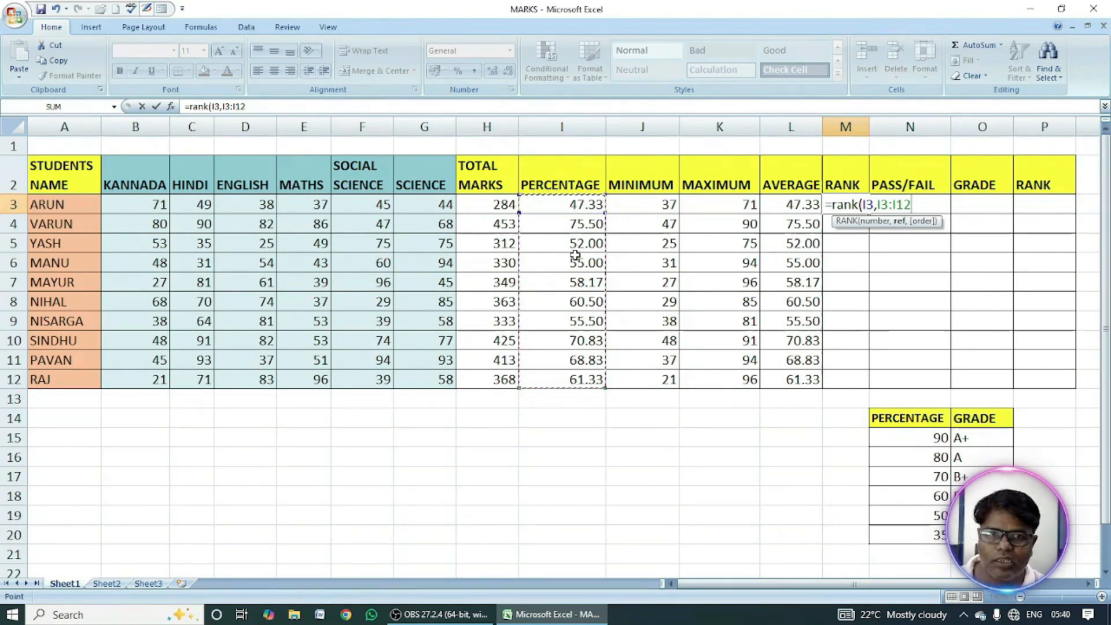
key(F4)
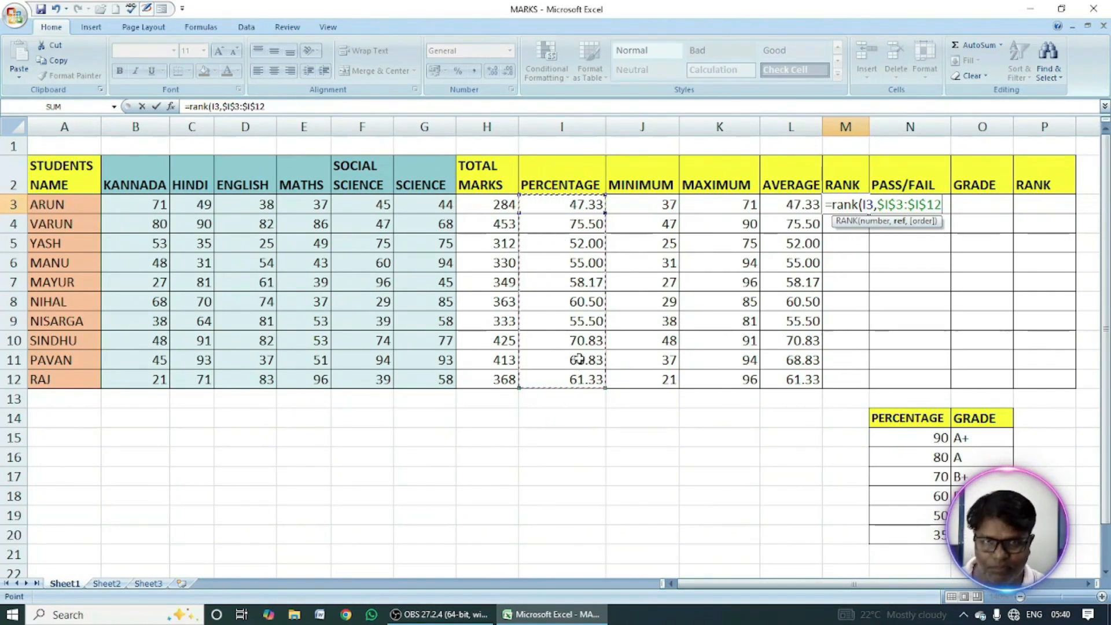
text(,)
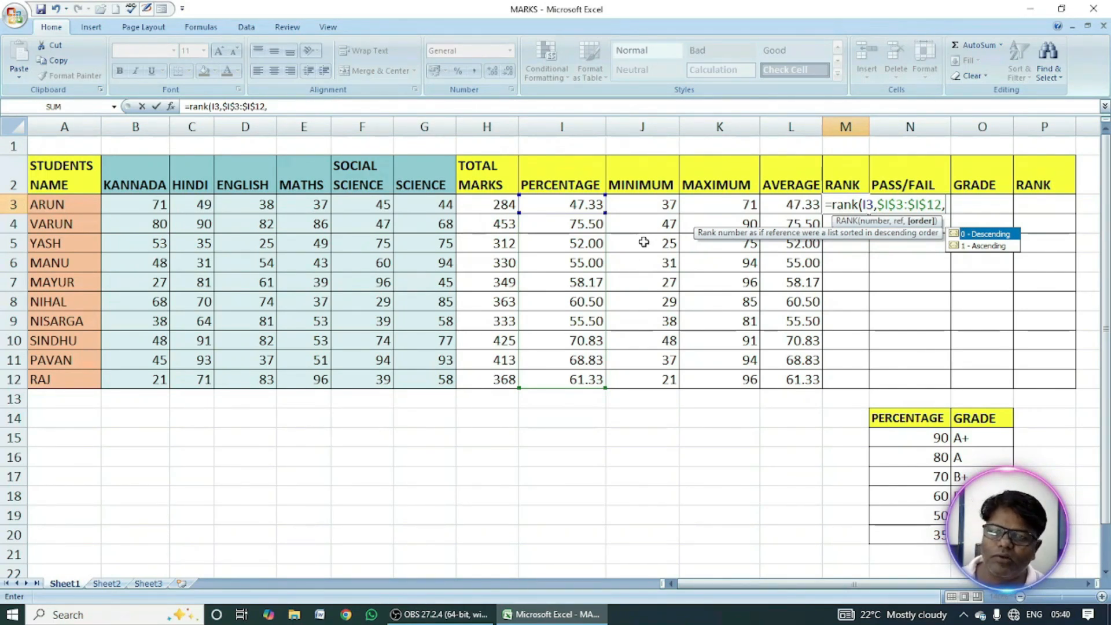
text(0)
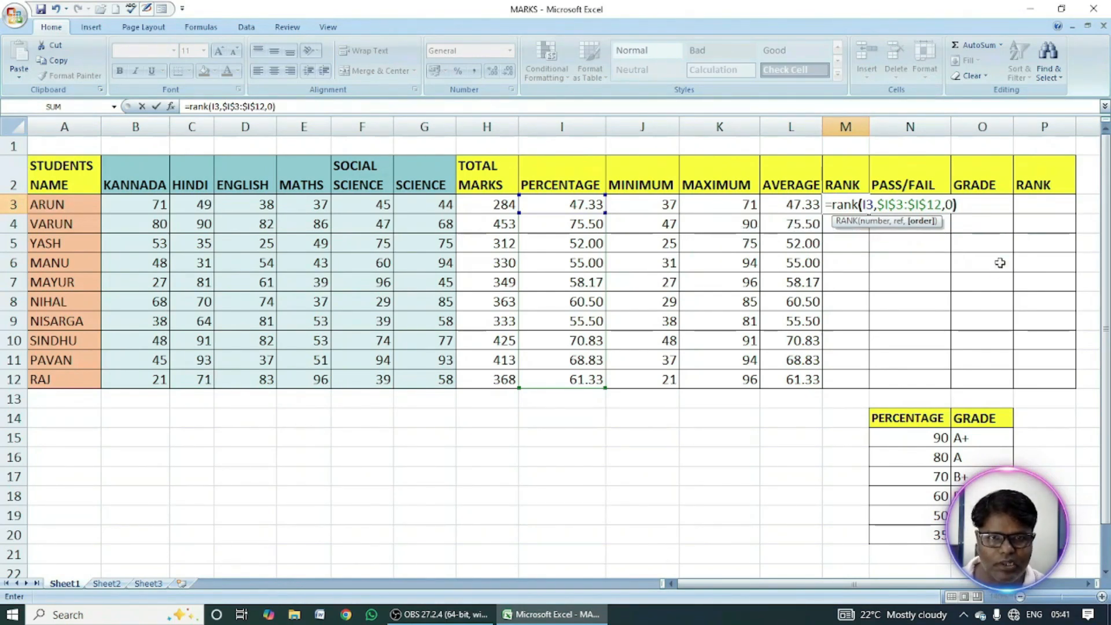
text())
key(Return)
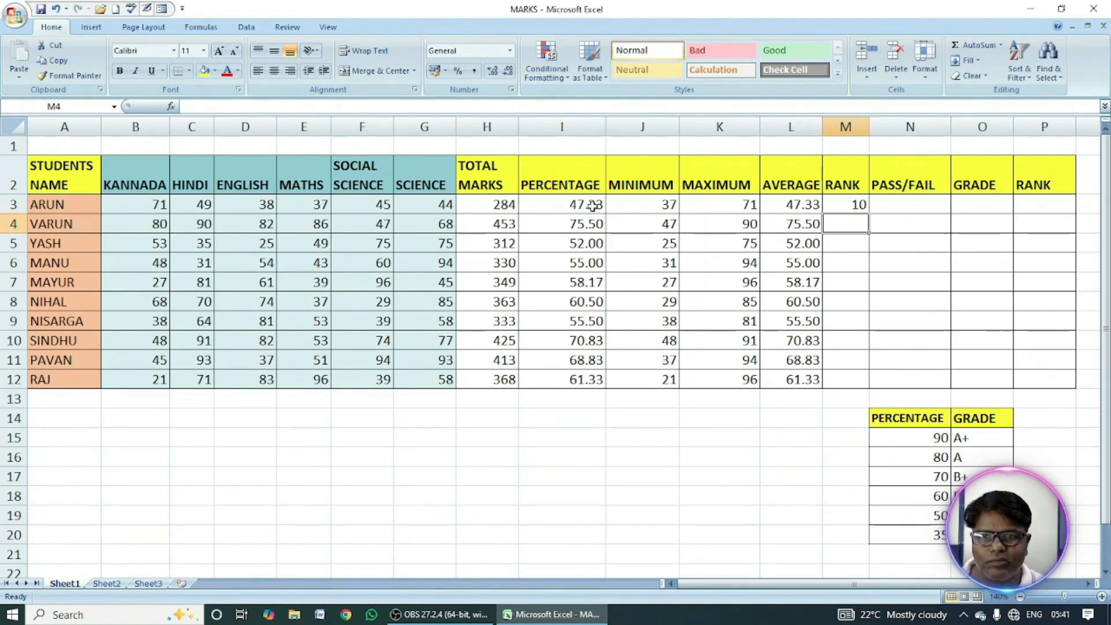
click(846, 207)
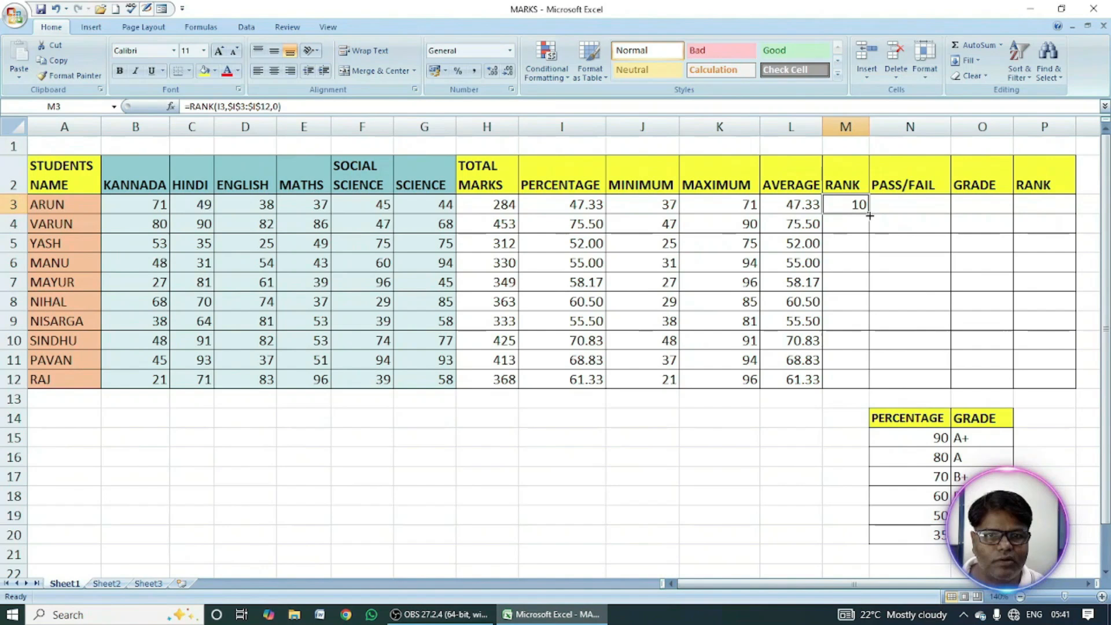
double_click(869, 215)
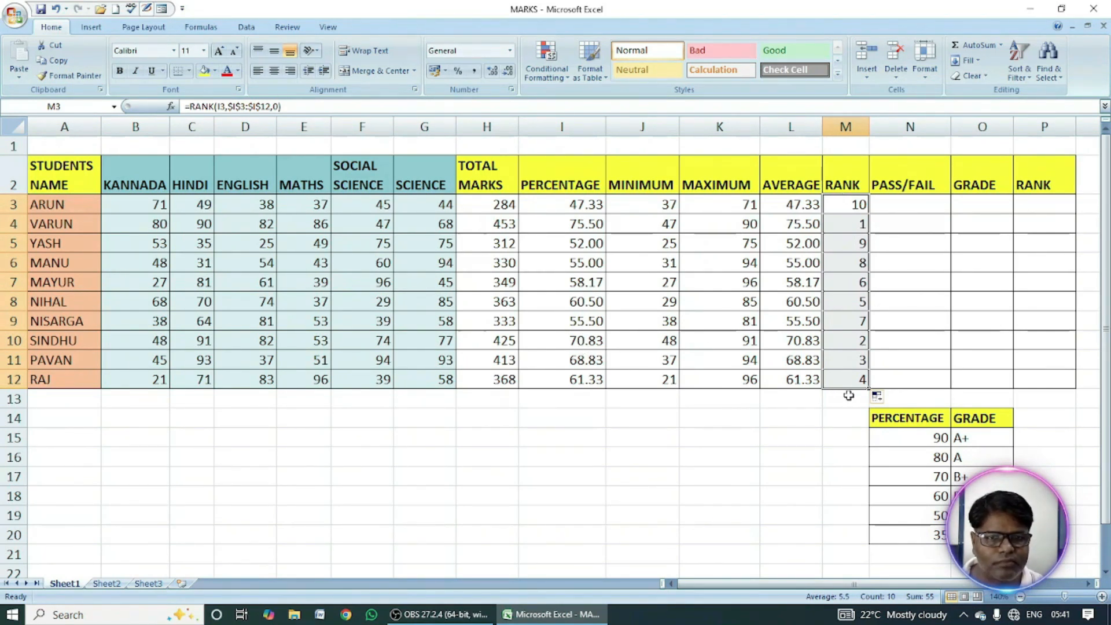
Begin the pass/fail formula in N3 with =IF(AND(B3>35,C3>35,D3>35 for the Kannada, Hindi and English marks.
click(915, 206)
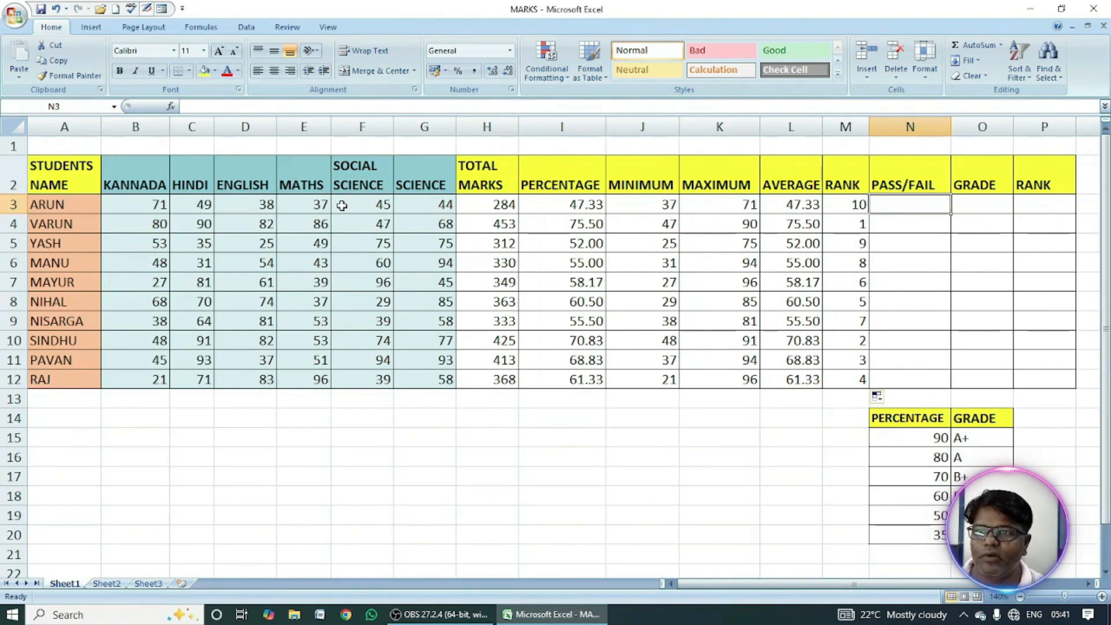
click(149, 206)
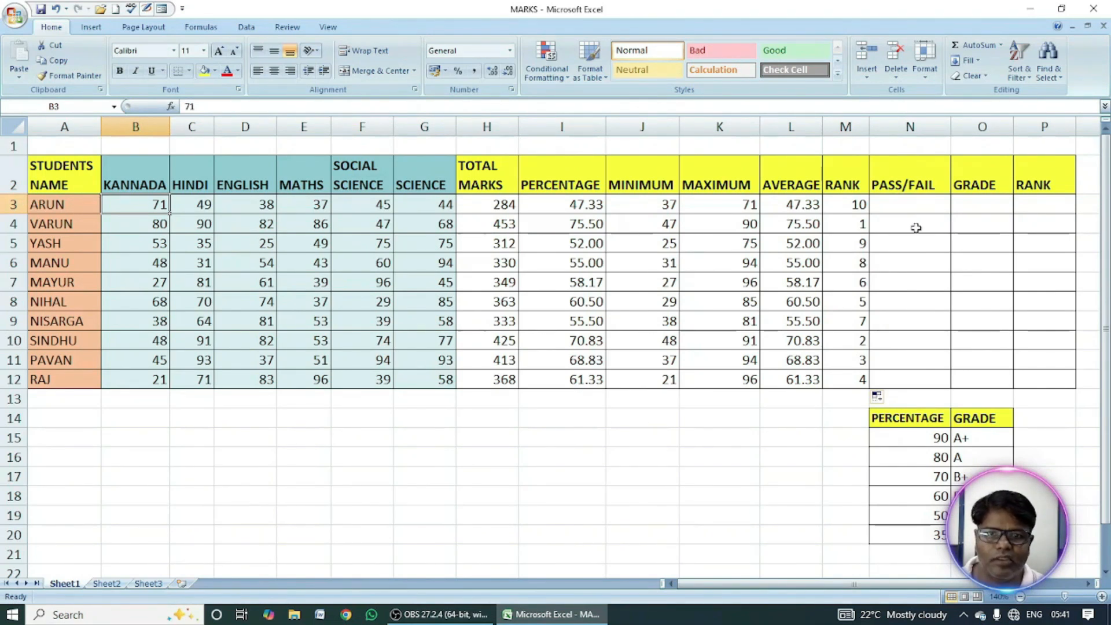
click(921, 210)
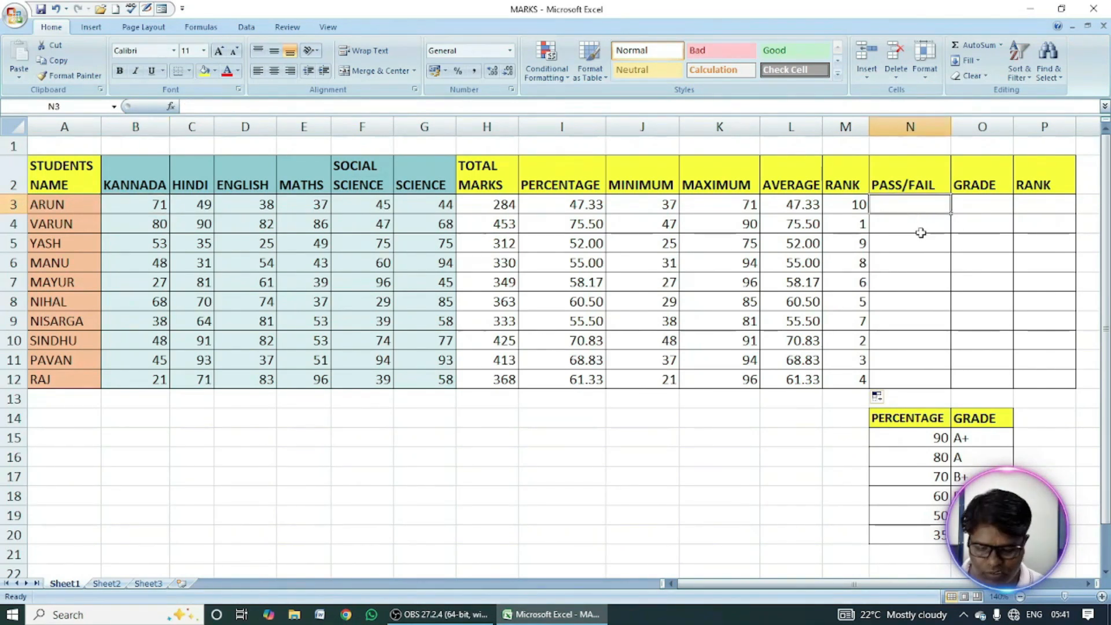
text(=)
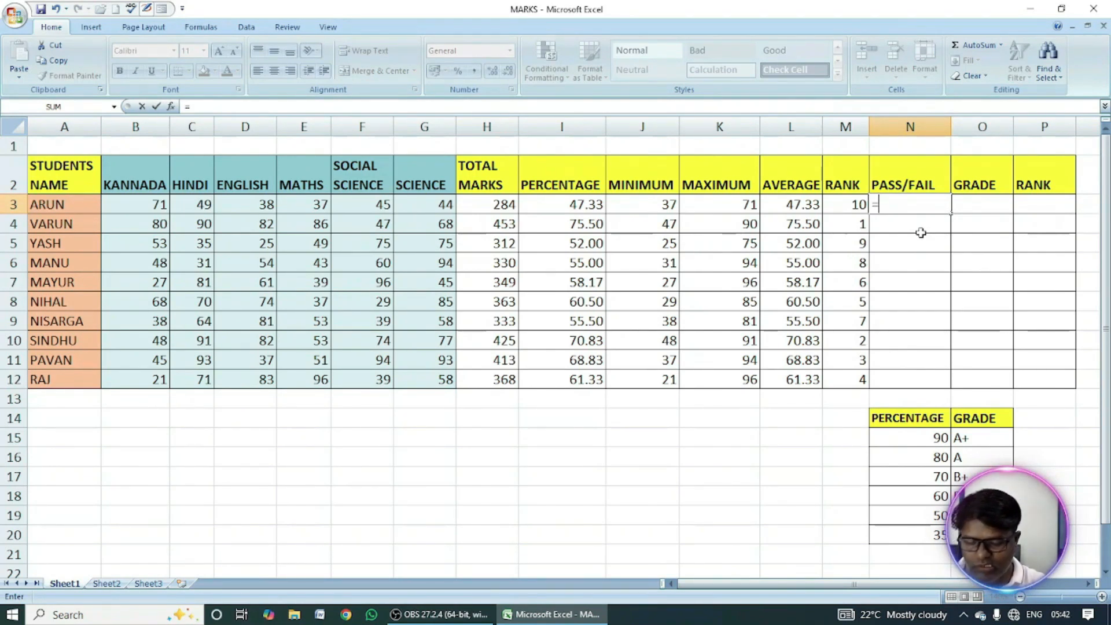
text(if)
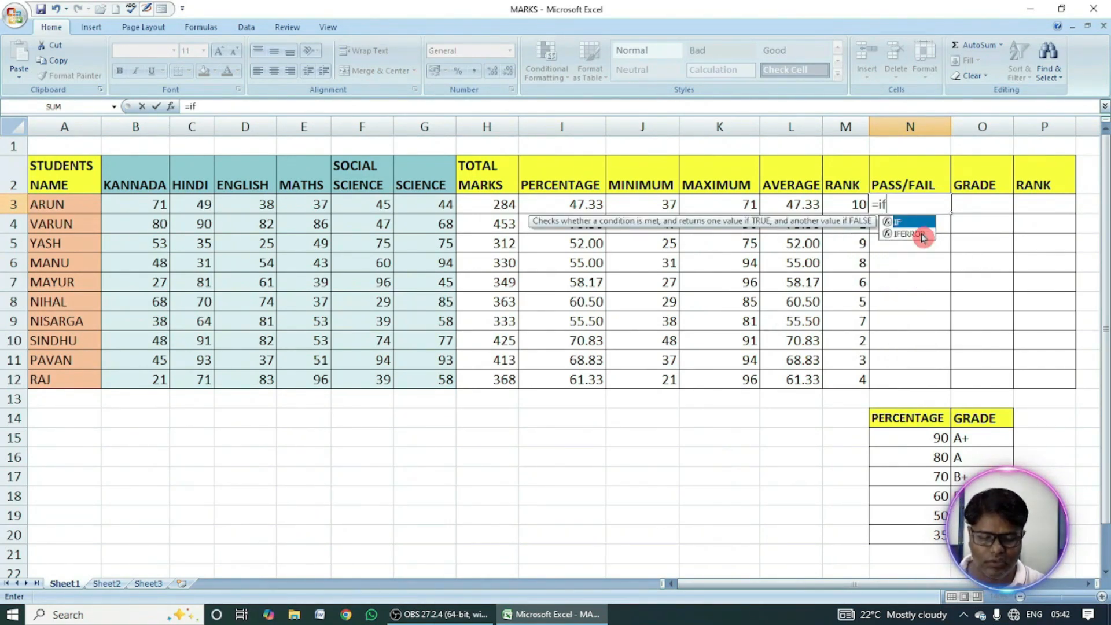
text(()
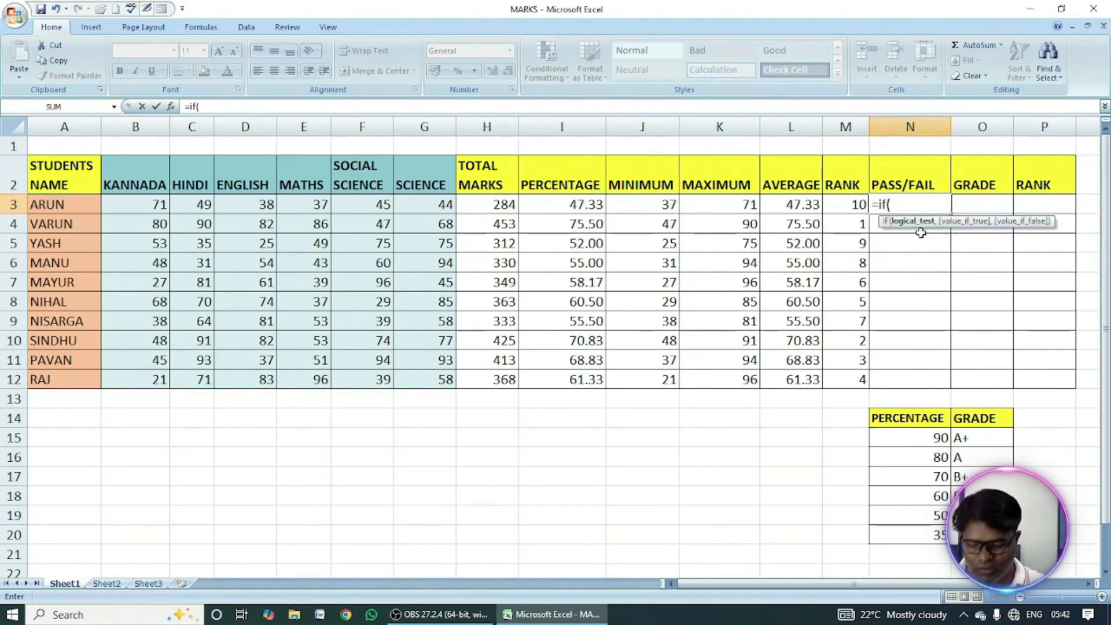
text(and)
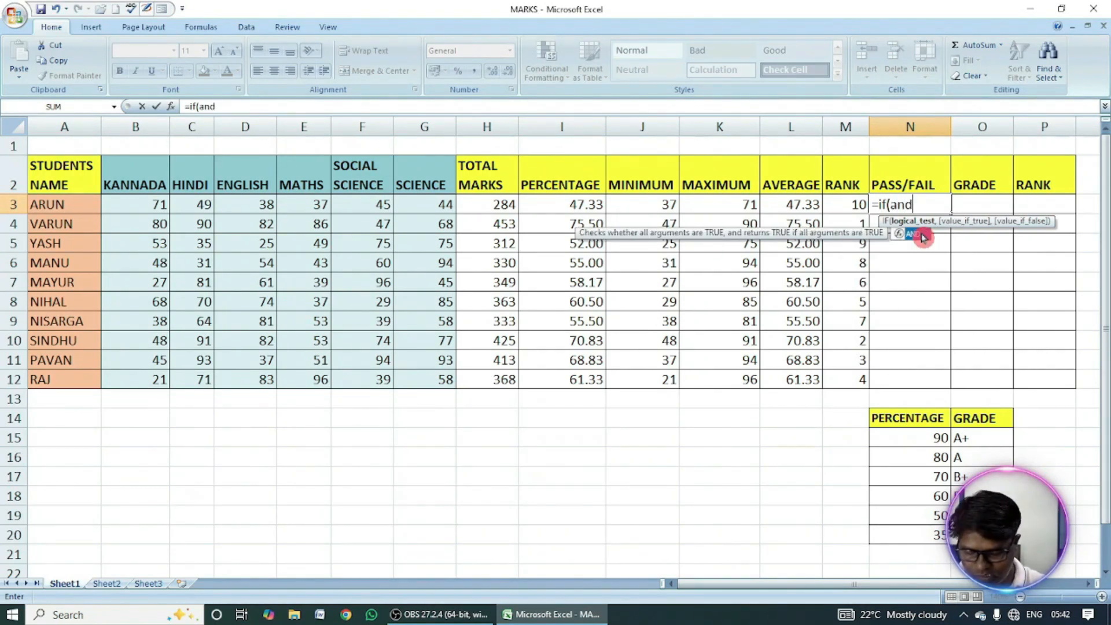
text(()
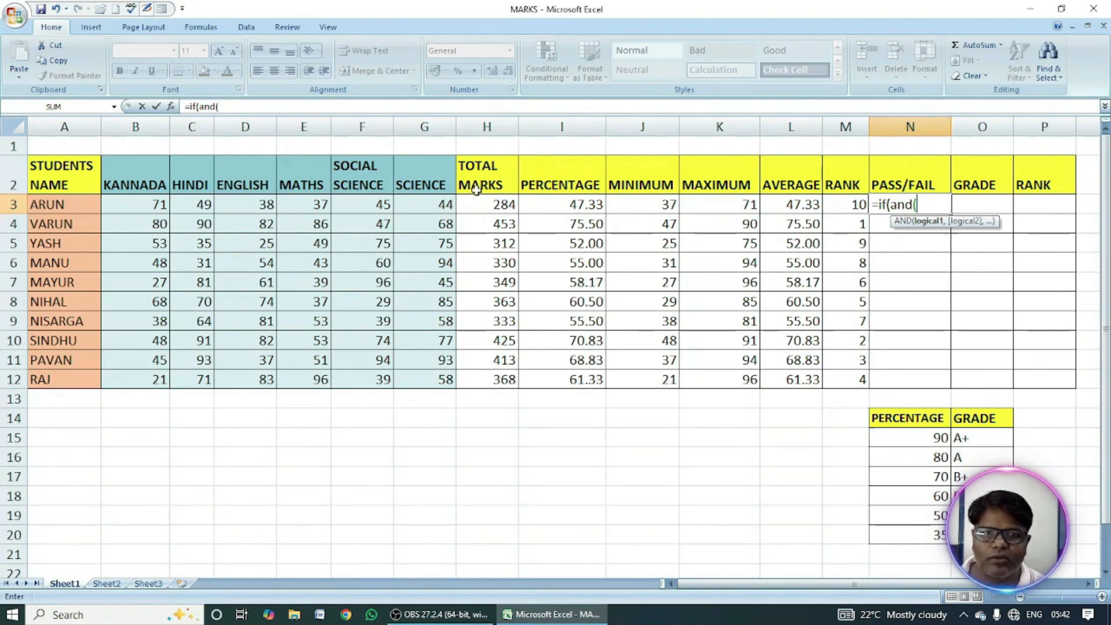
click(144, 206)
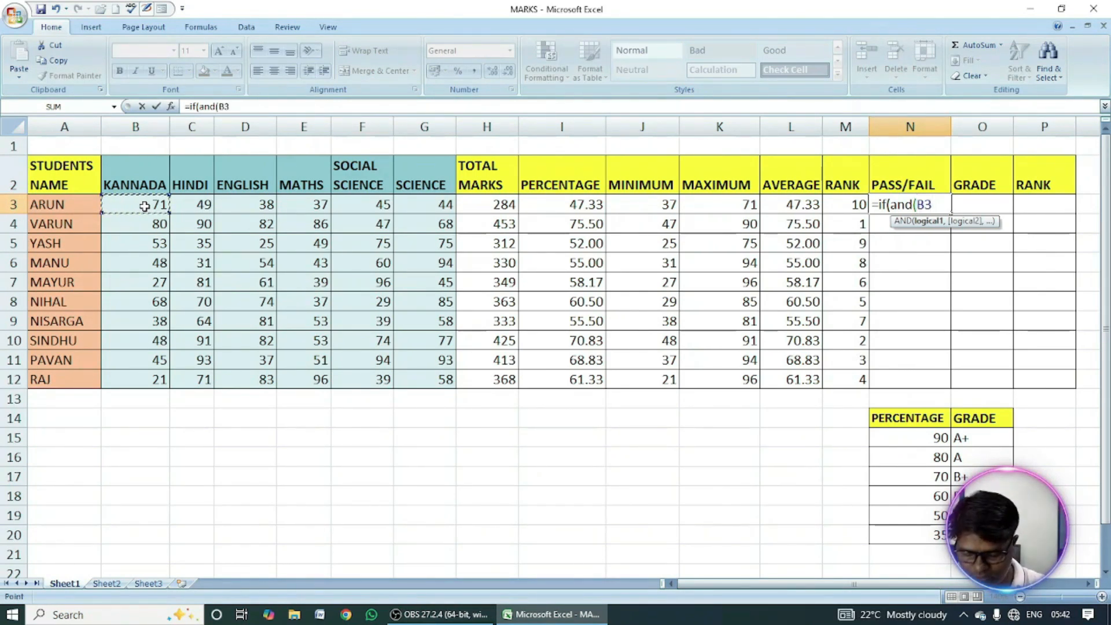
text(>35,)
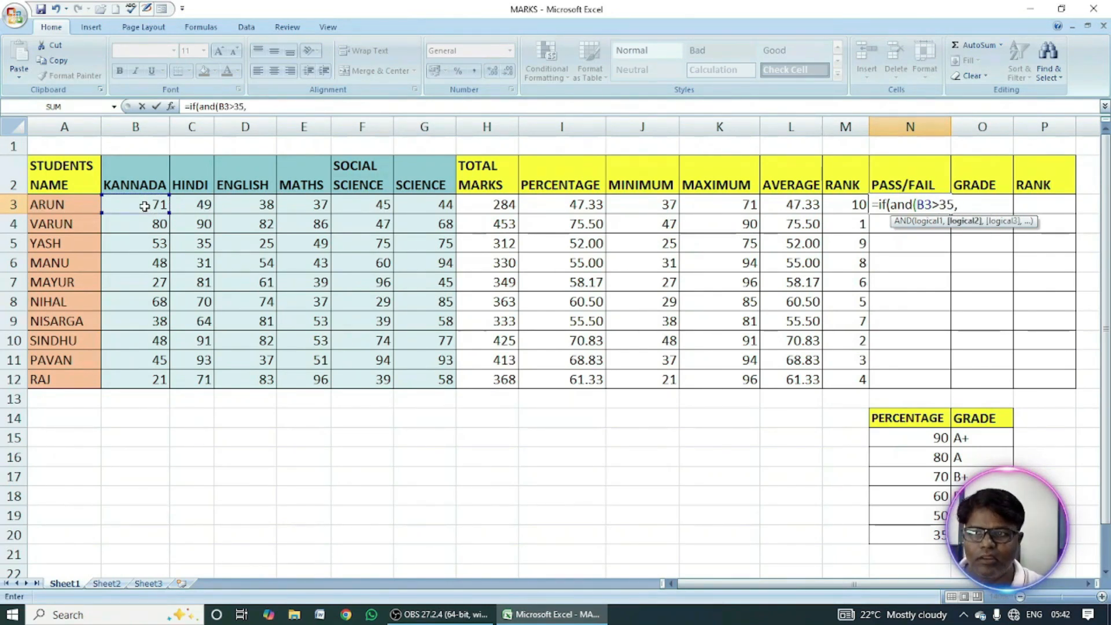
click(182, 200)
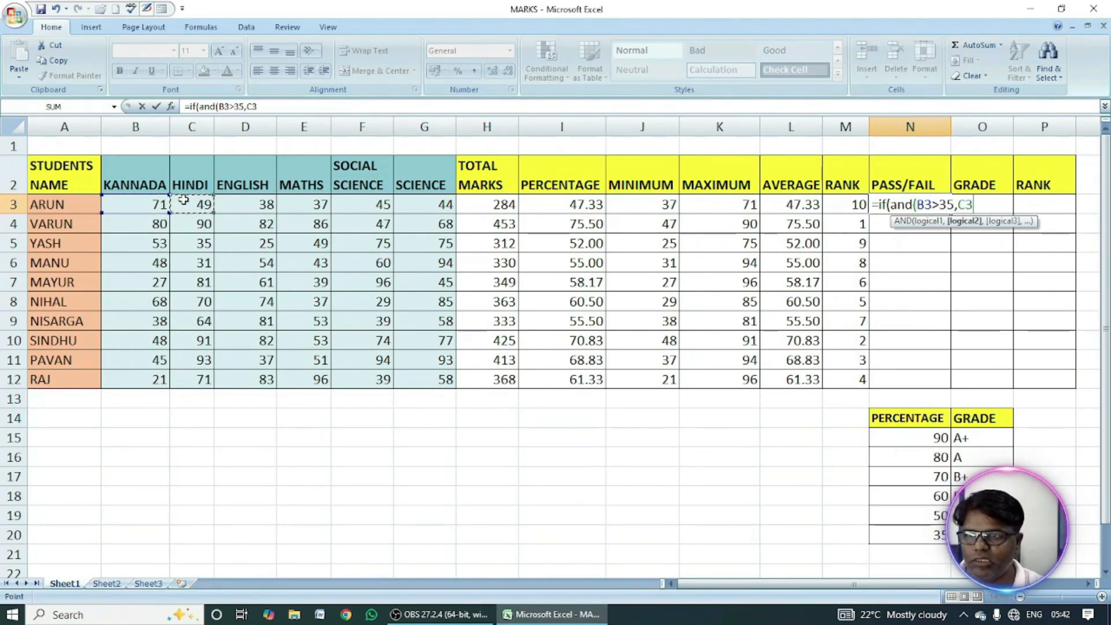
text(>35,)
click(261, 202)
text(>35,D3>35)
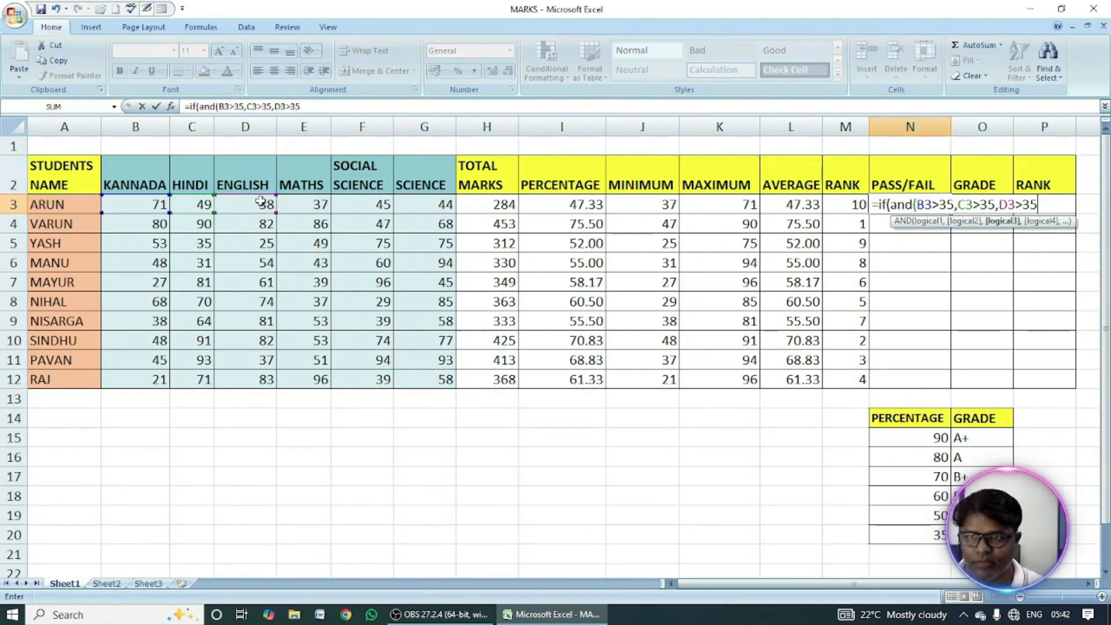
Extend the AND test in N3 with E3>35,F3>35,G3>35 for the Maths, Social Science and Science marks.
click(309, 214)
click(557, 345)
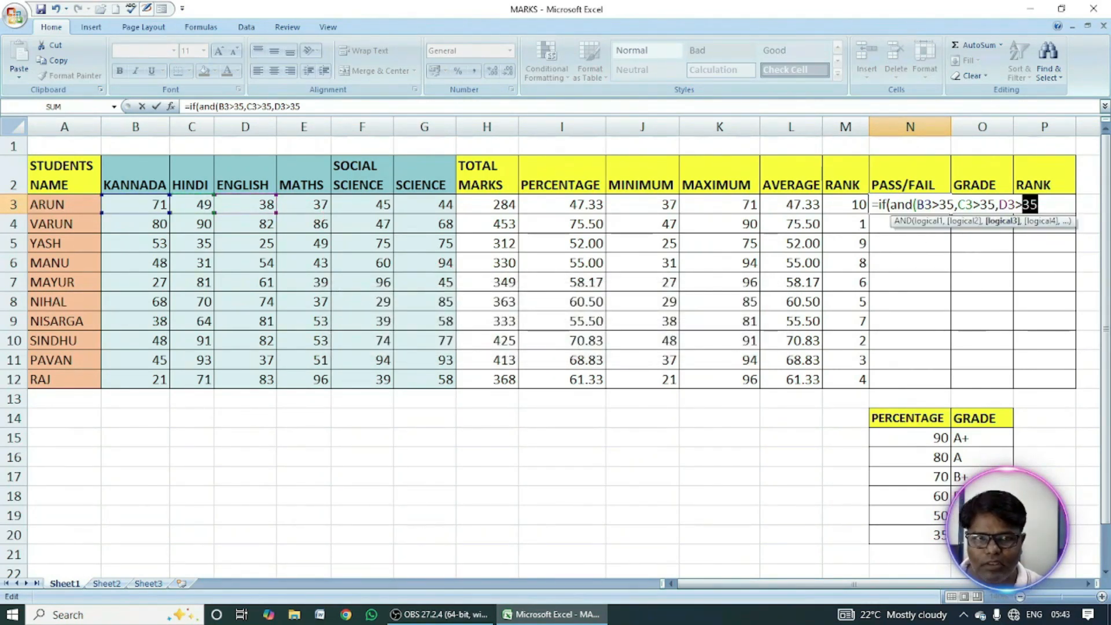
click(301, 106)
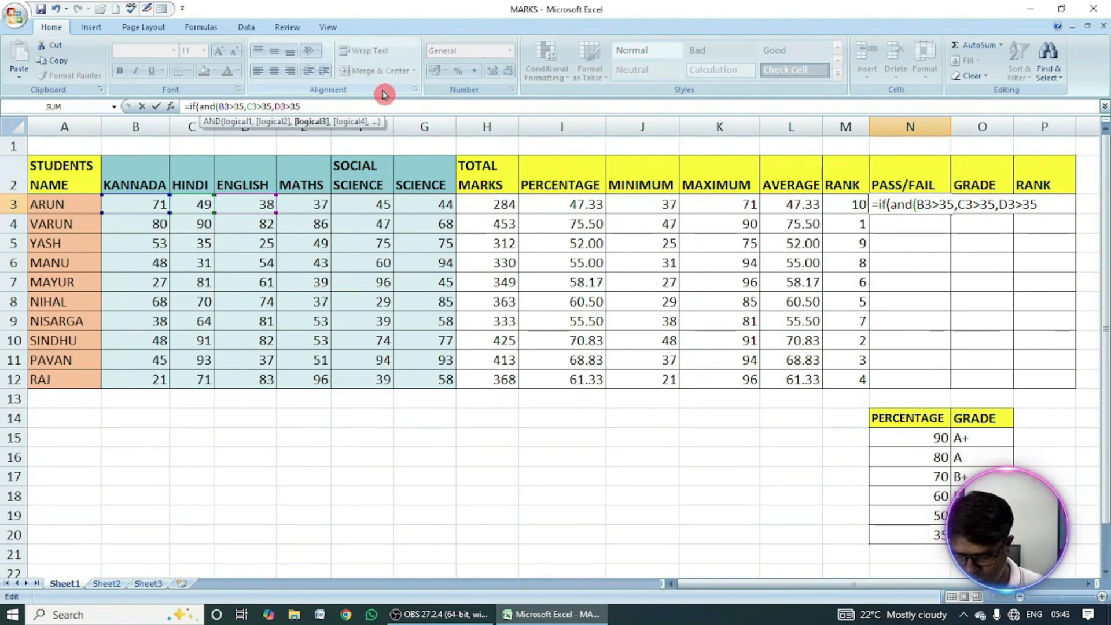
text(,)
click(299, 204)
text(>)
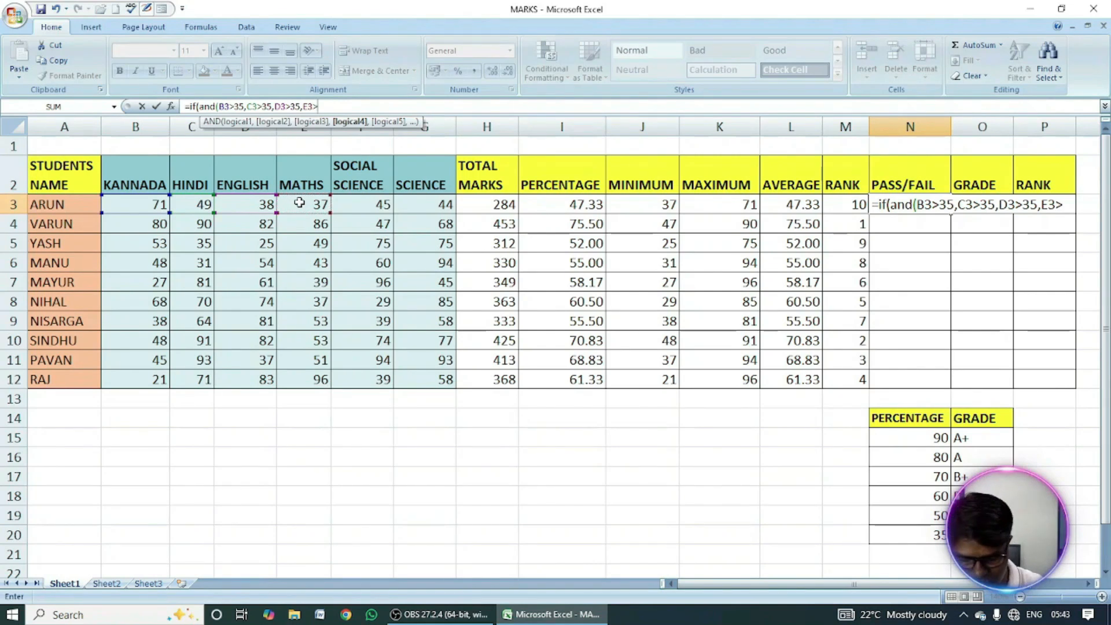
text(35,)
click(355, 204)
text(>35,F3>)
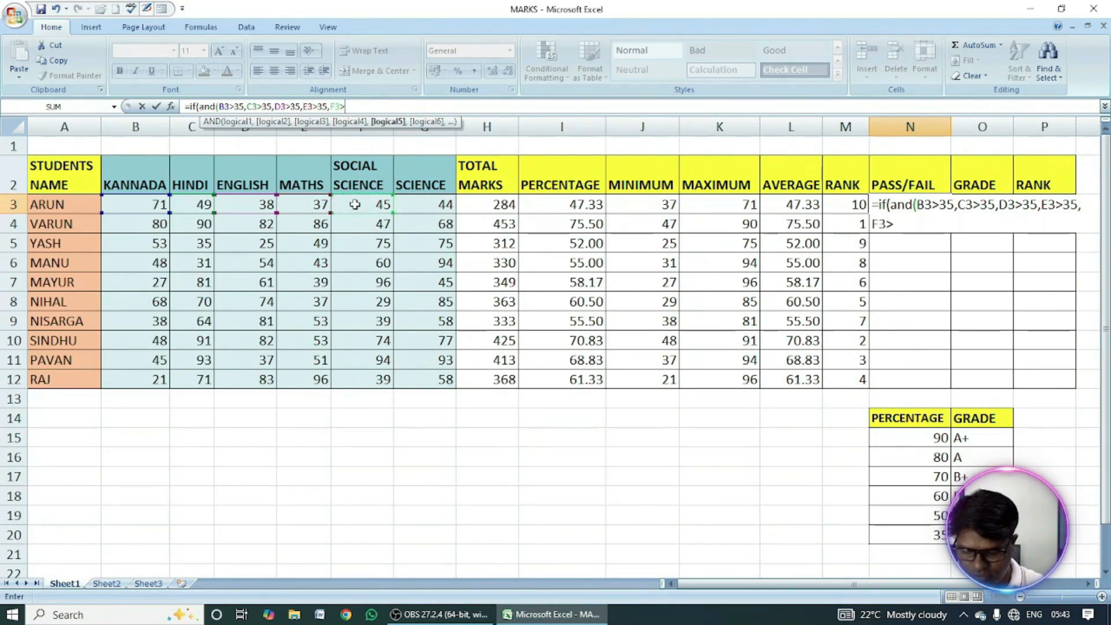
text(,)
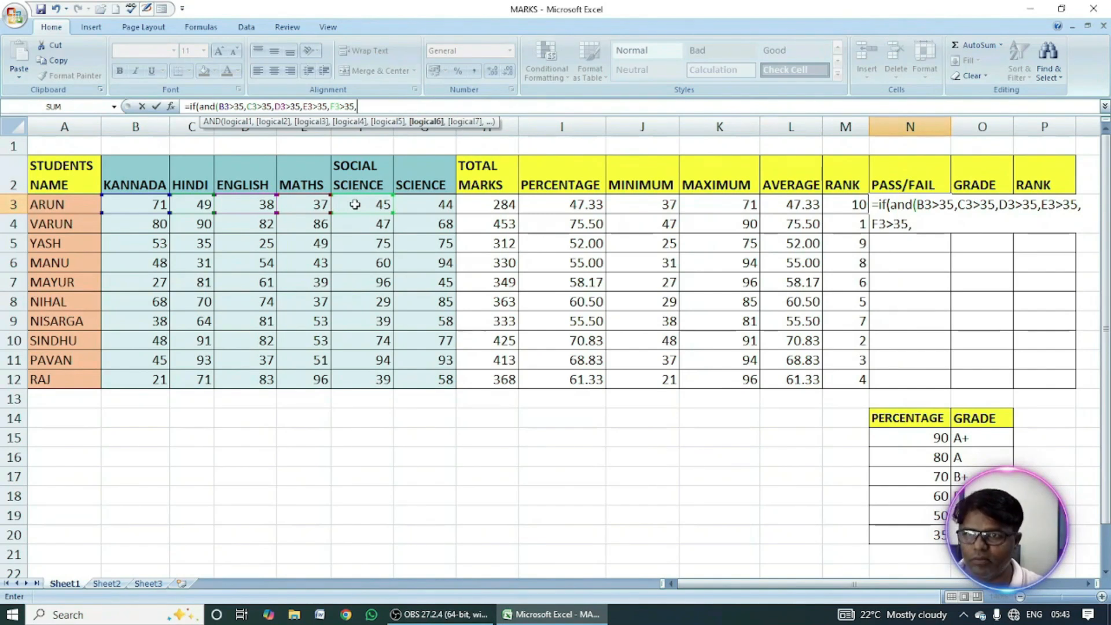
click(423, 205)
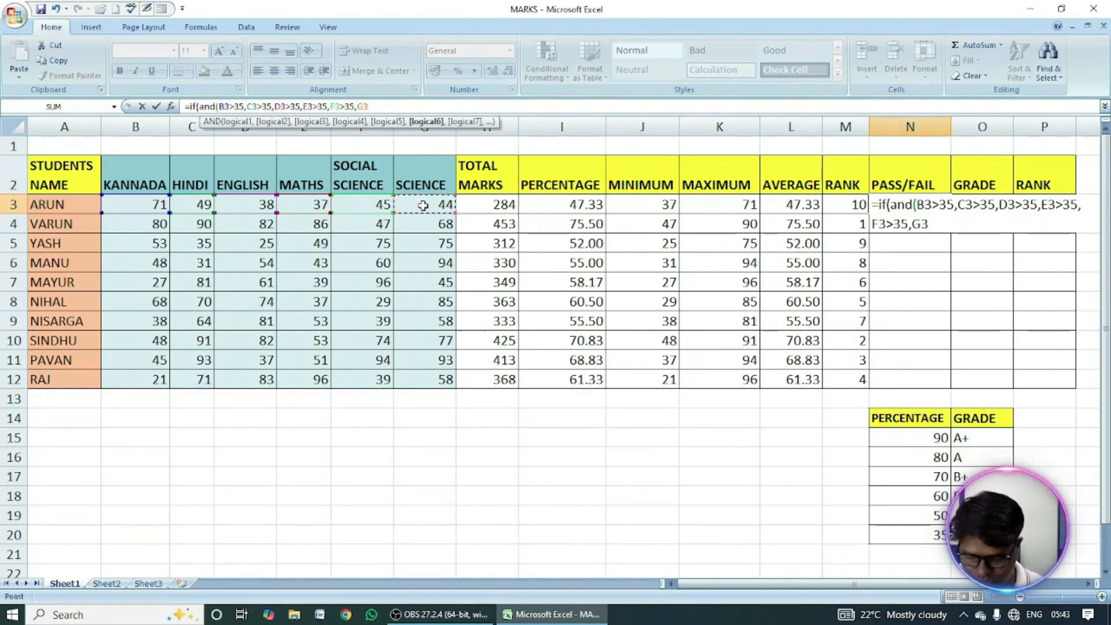
Close the AND test in N3 and complete the IF formula with "PASS" when true and "FAIL" when false.
text(>35)
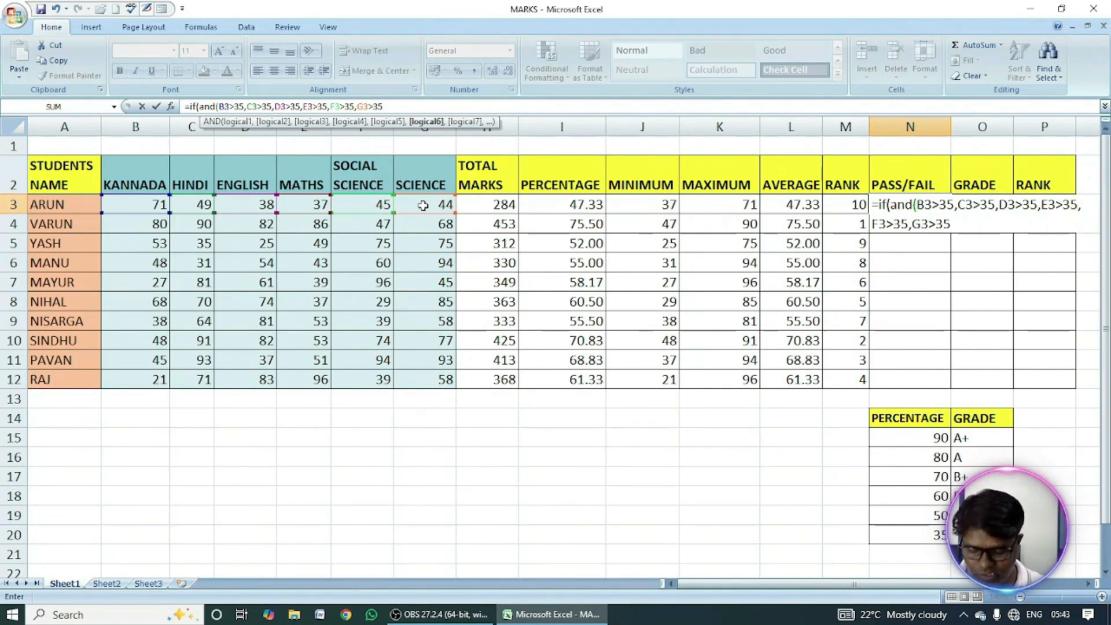
text(),)
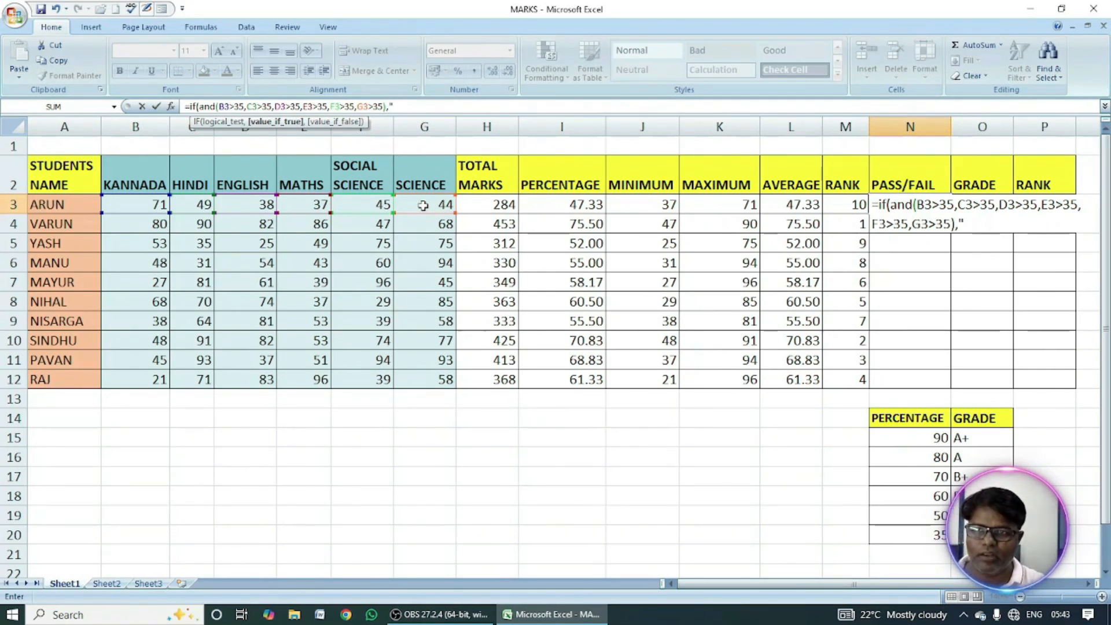
text(PASS")
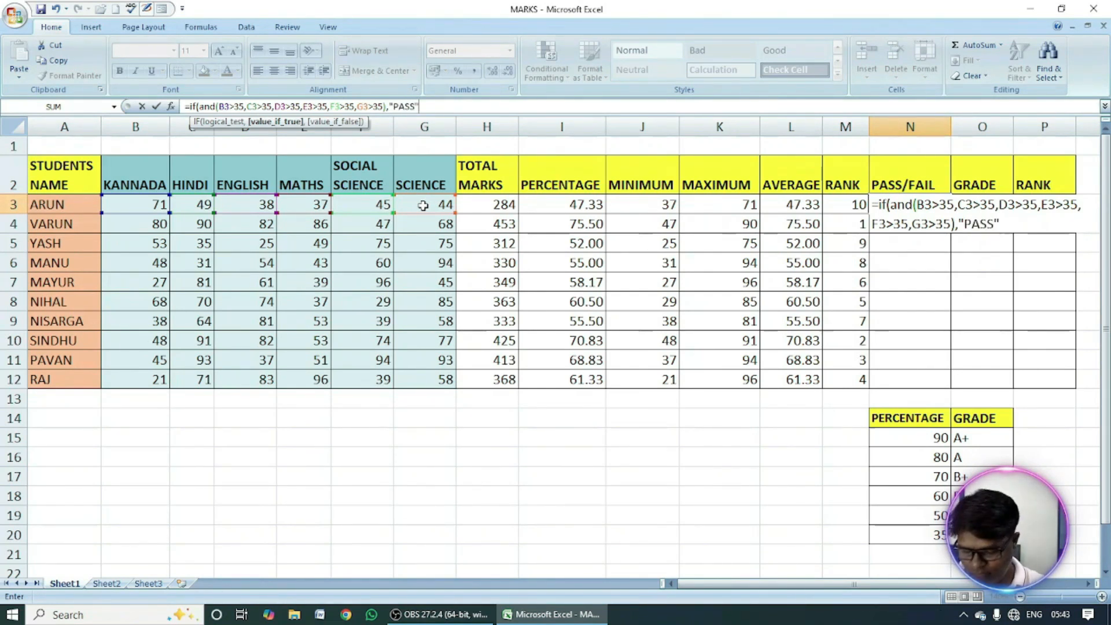
text(,)
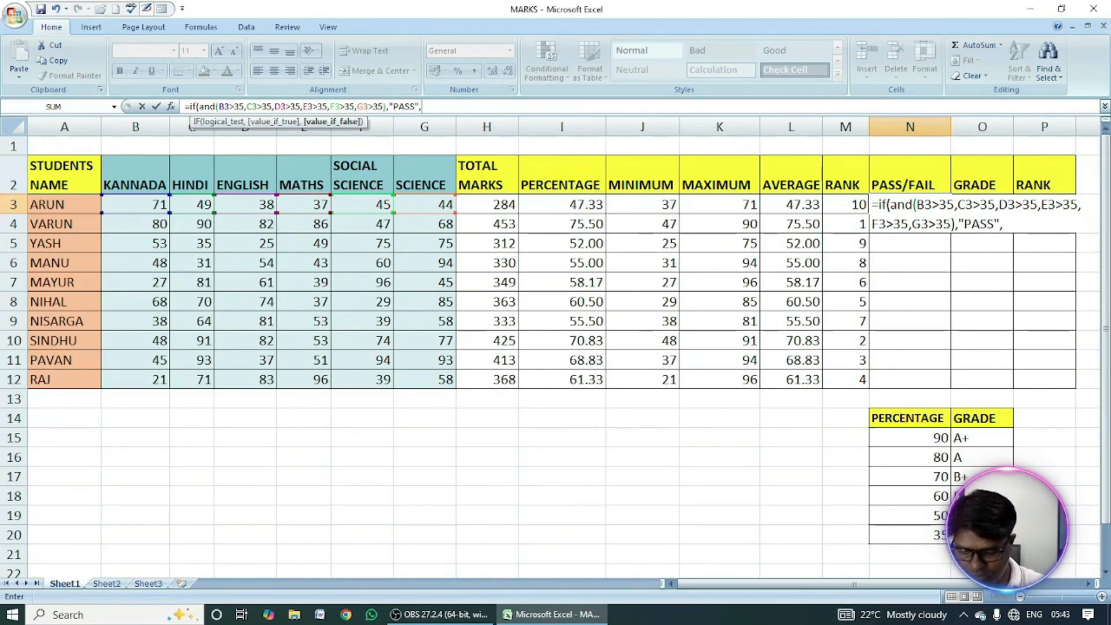
text("FAIL")
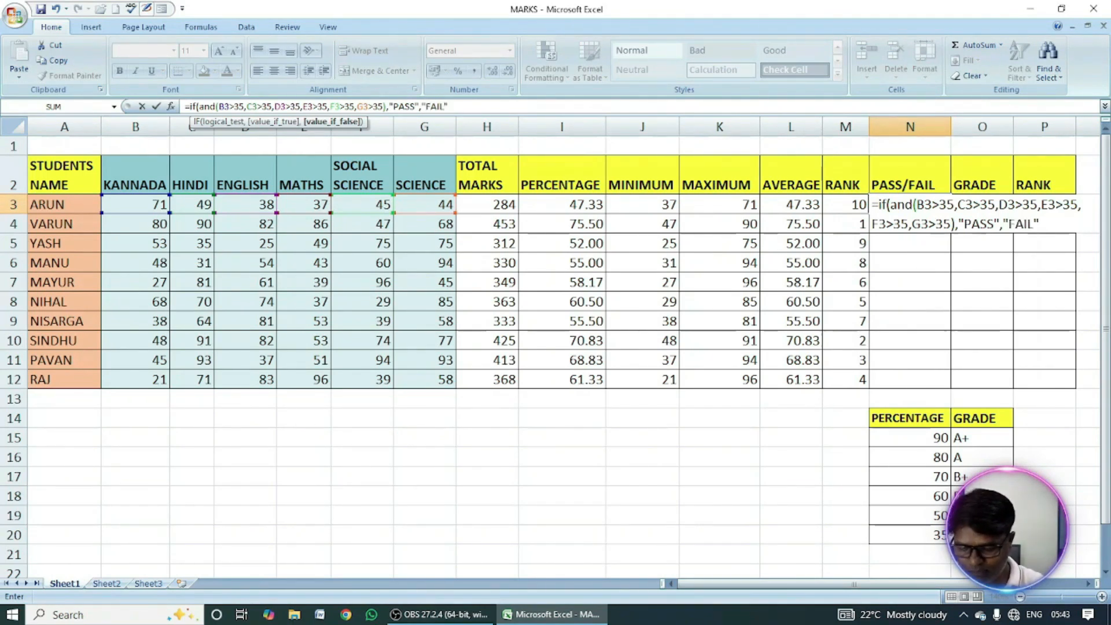
text())
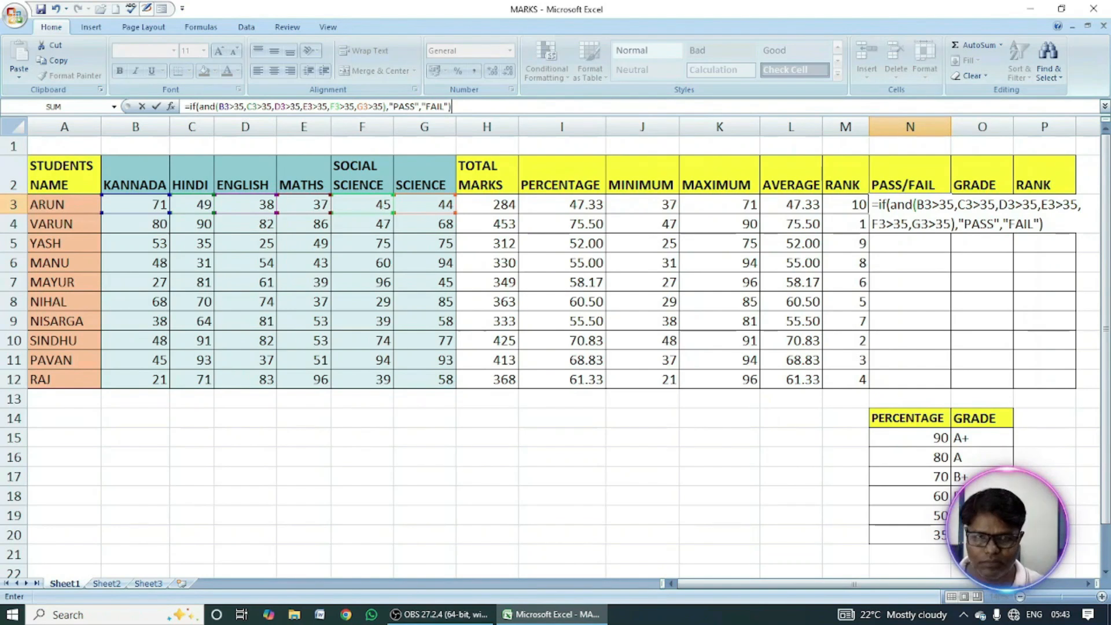
key(Return)
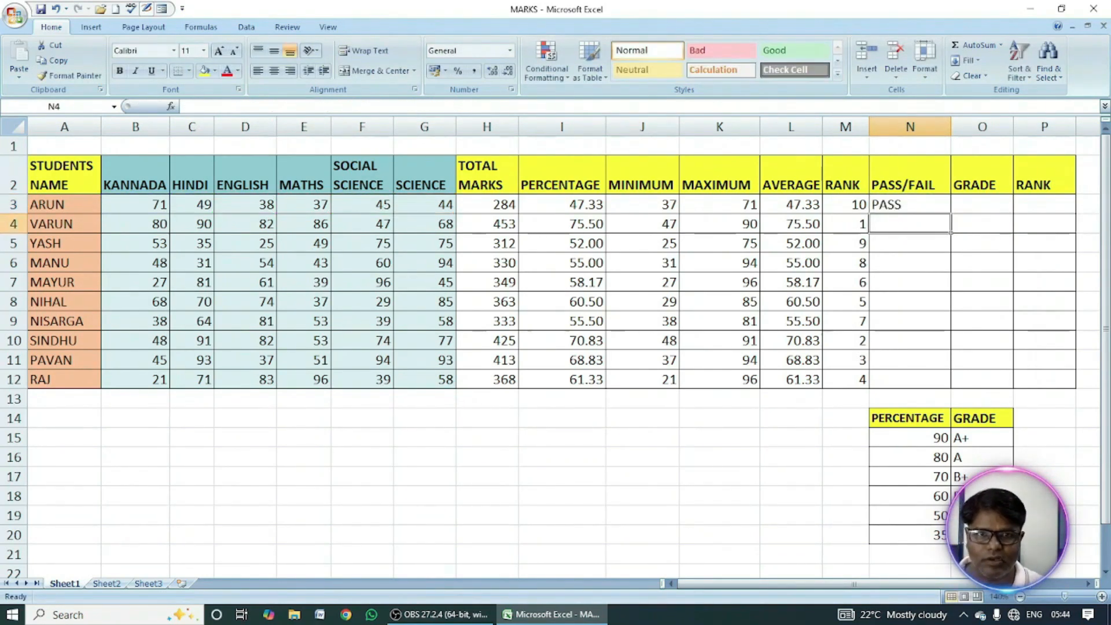
Fill the pass/fail formula from N3 down to N12.
click(904, 203)
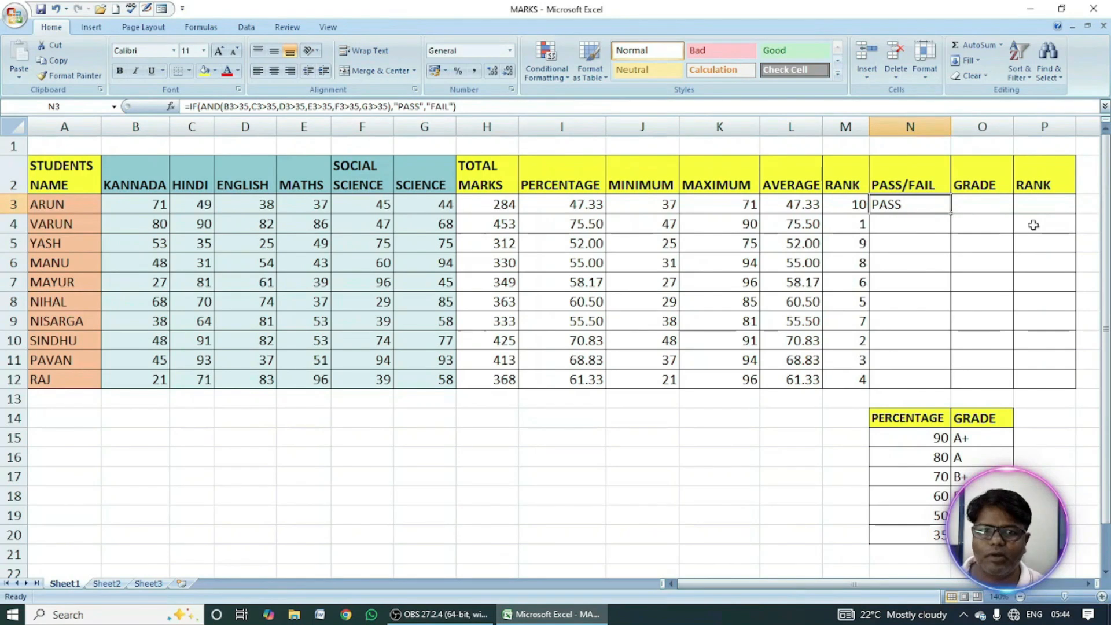
drag(151, 205, 310, 204)
drag(370, 204, 420, 204)
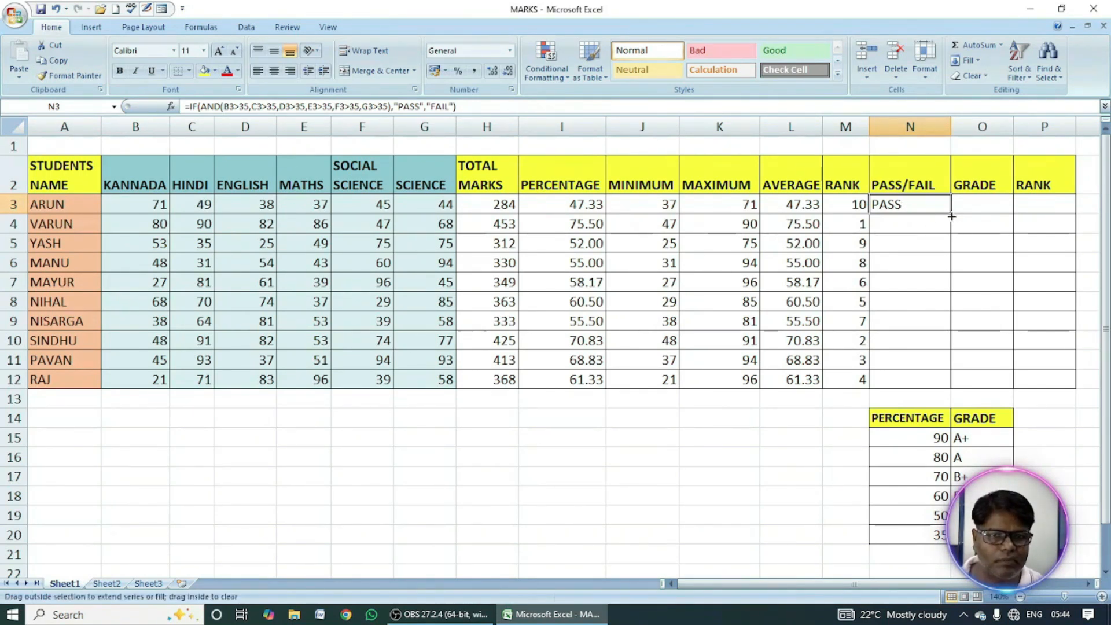
double_click(951, 216)
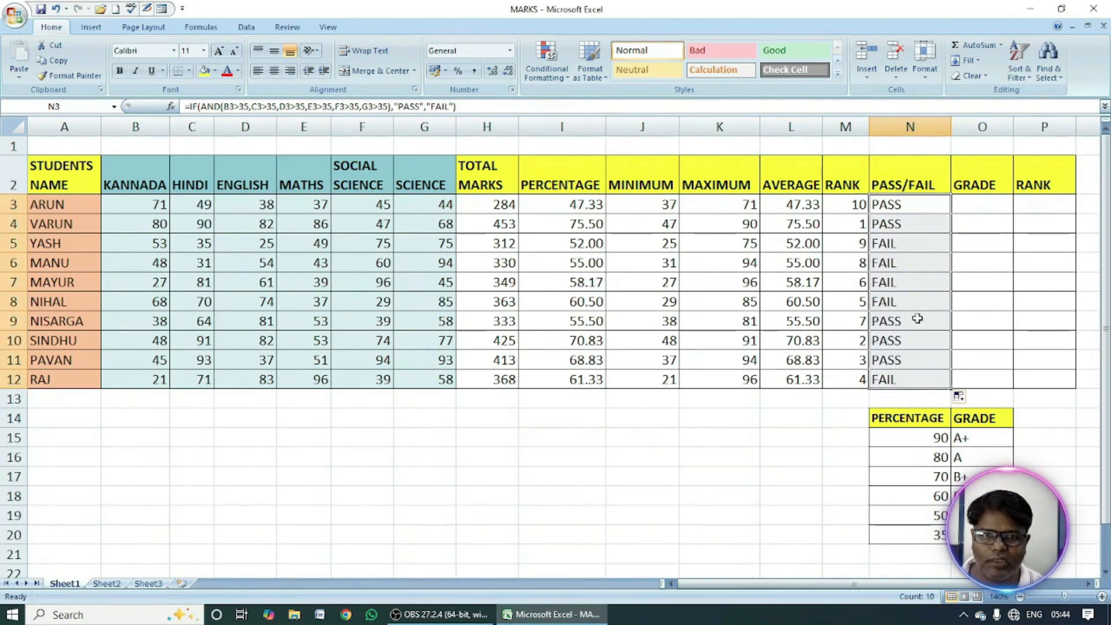
Review the failing result in N5 against its marks, and set the Hindi mark in C5 to 40 and the English mark in D5 to 38.
click(884, 246)
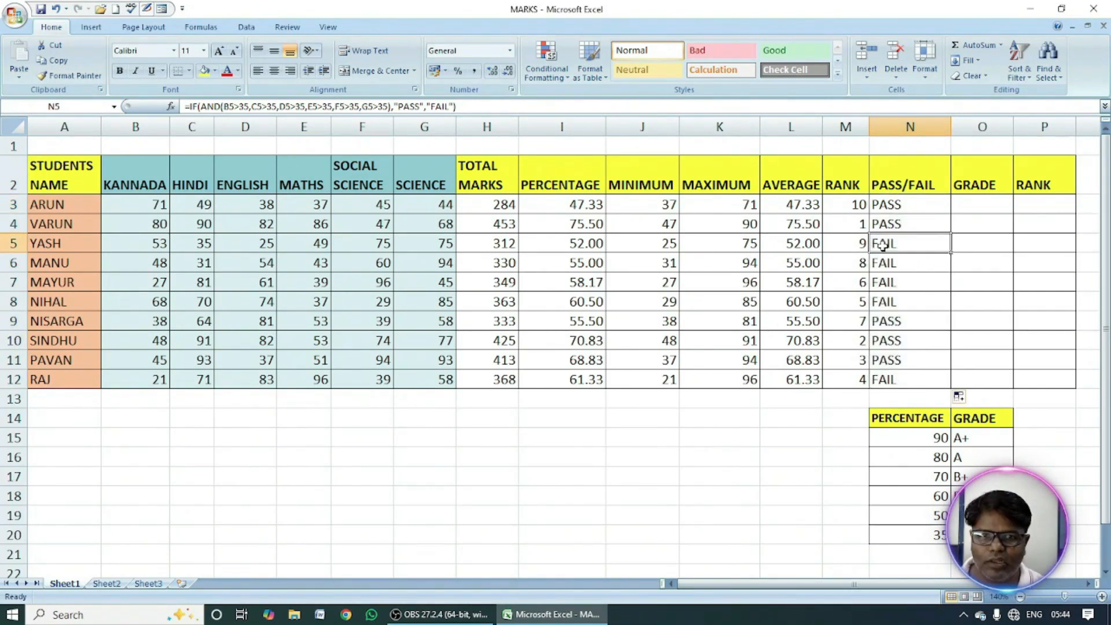
click(268, 245)
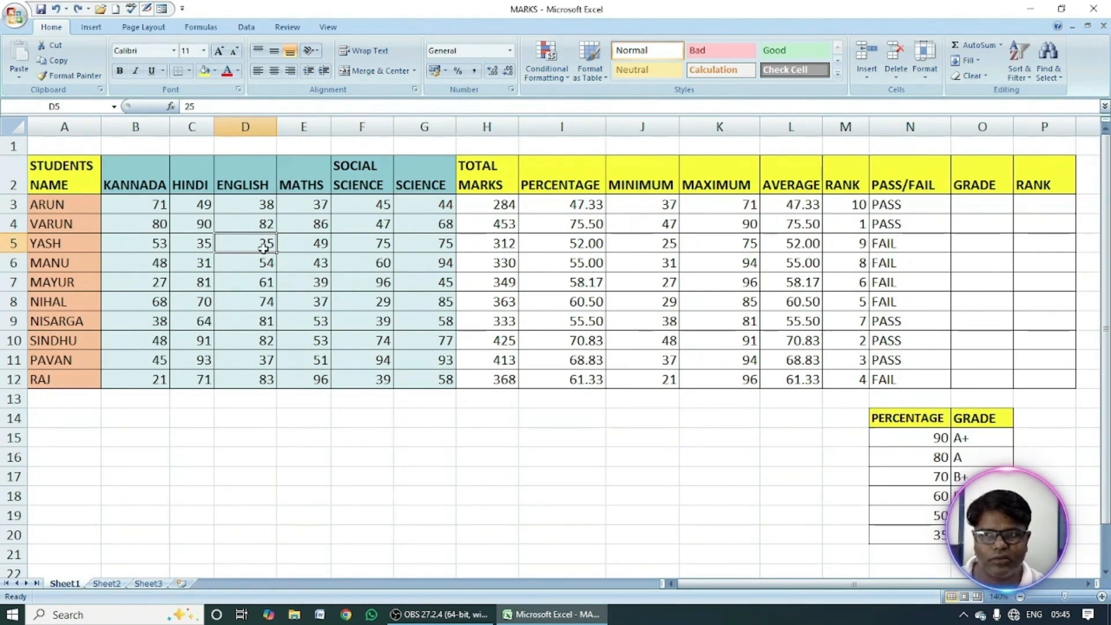
click(200, 246)
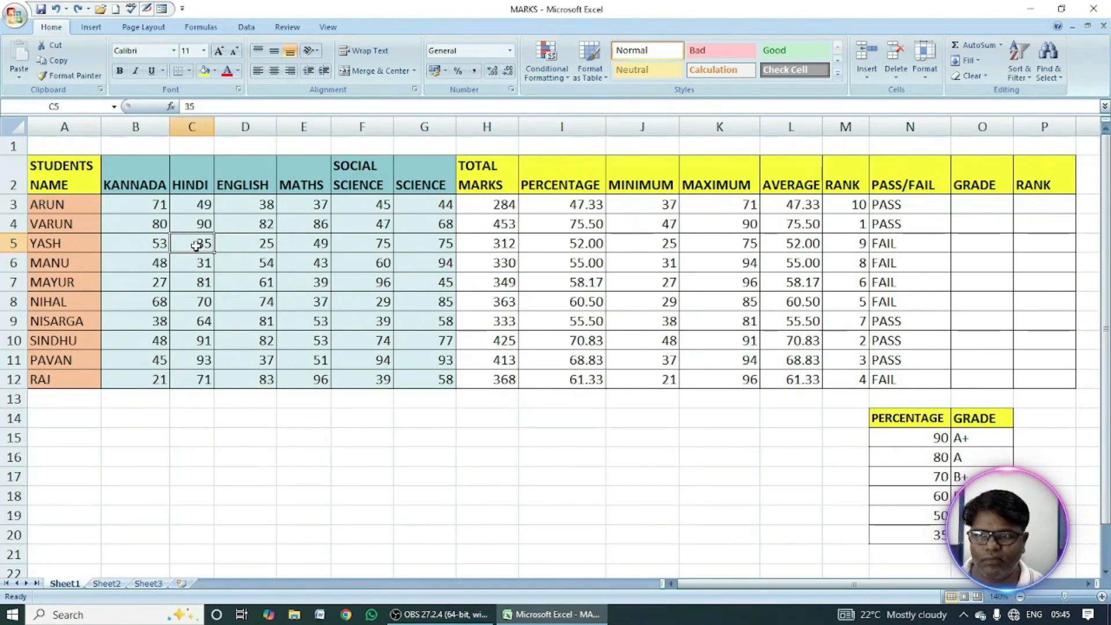
click(248, 245)
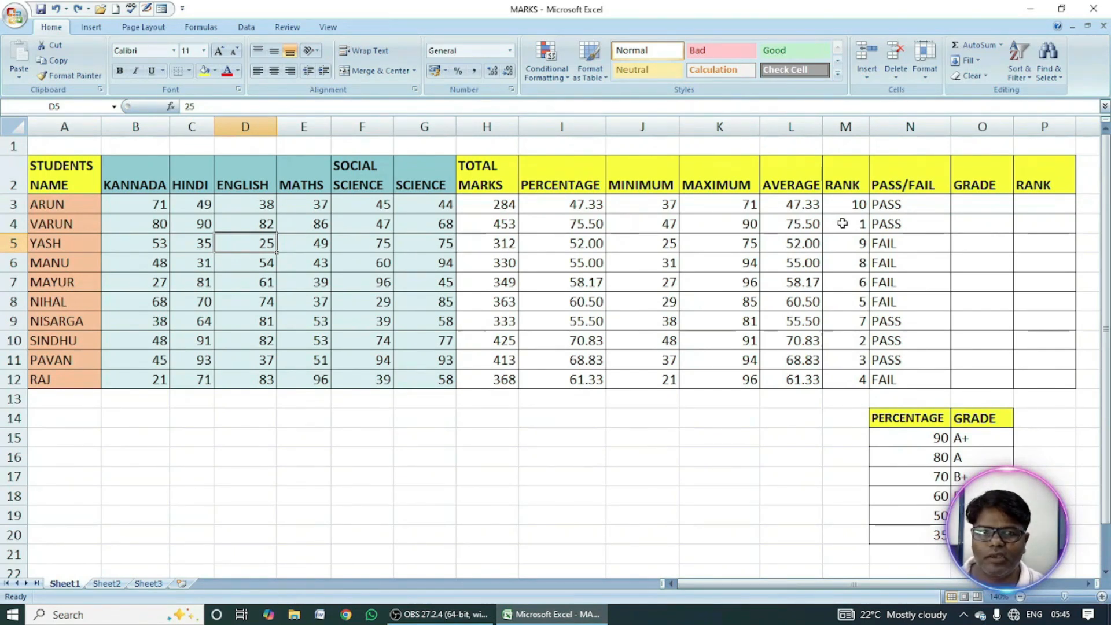
click(912, 244)
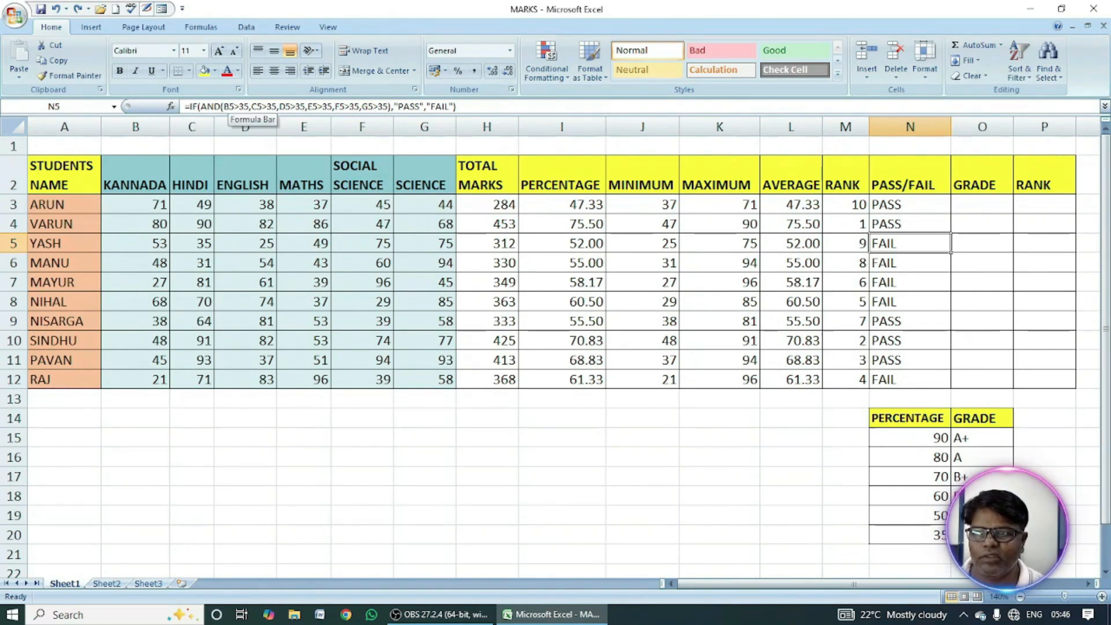
click(200, 246)
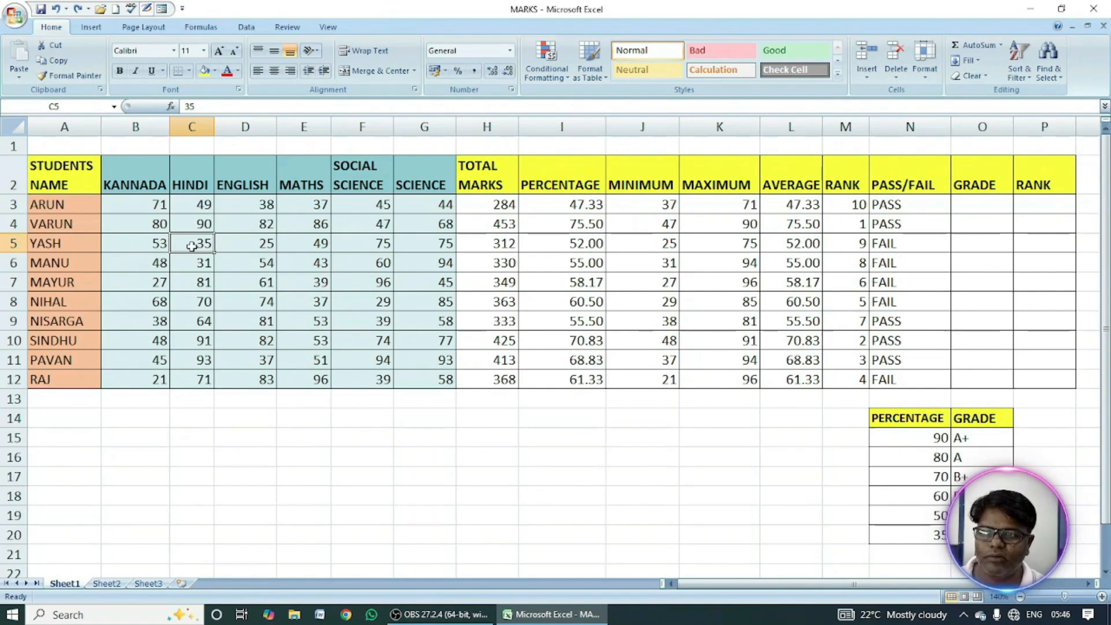
text(40)
click(254, 243)
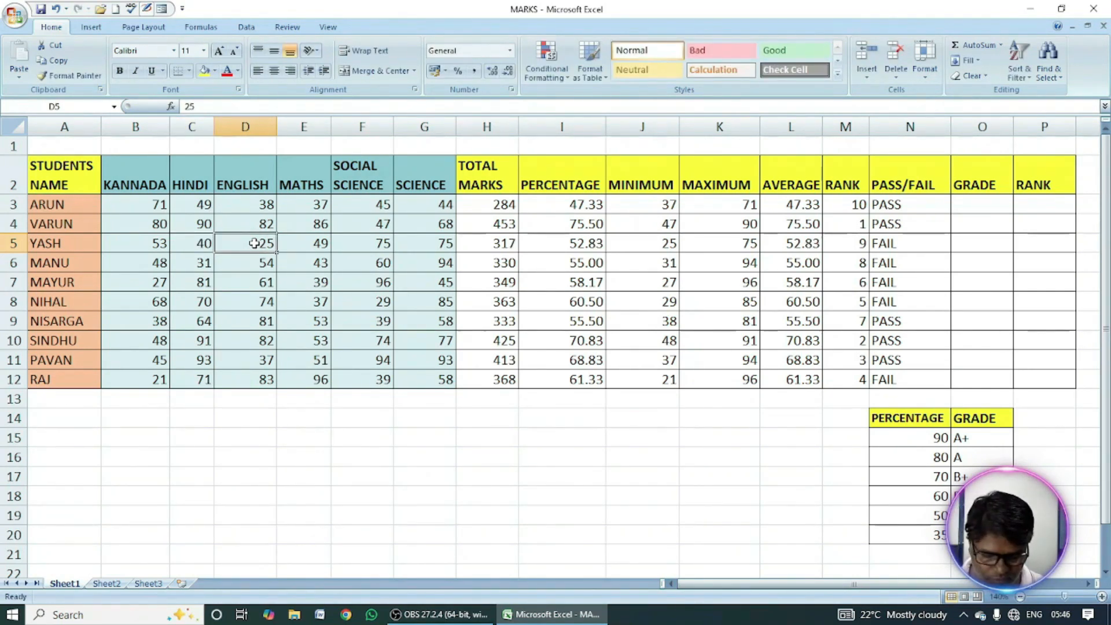
text(38)
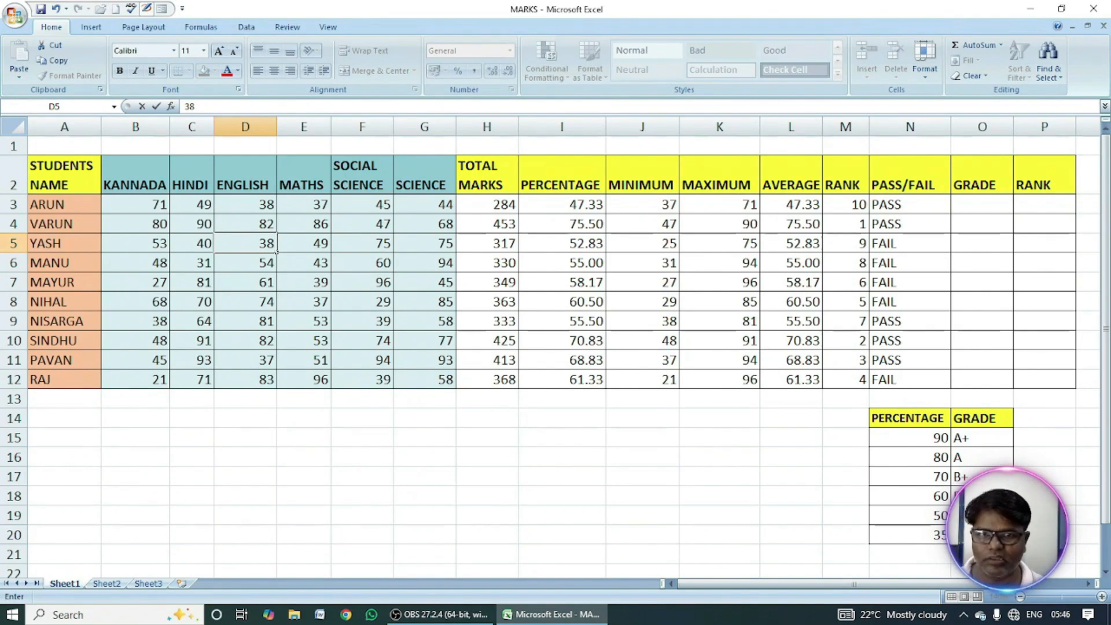
key(Return)
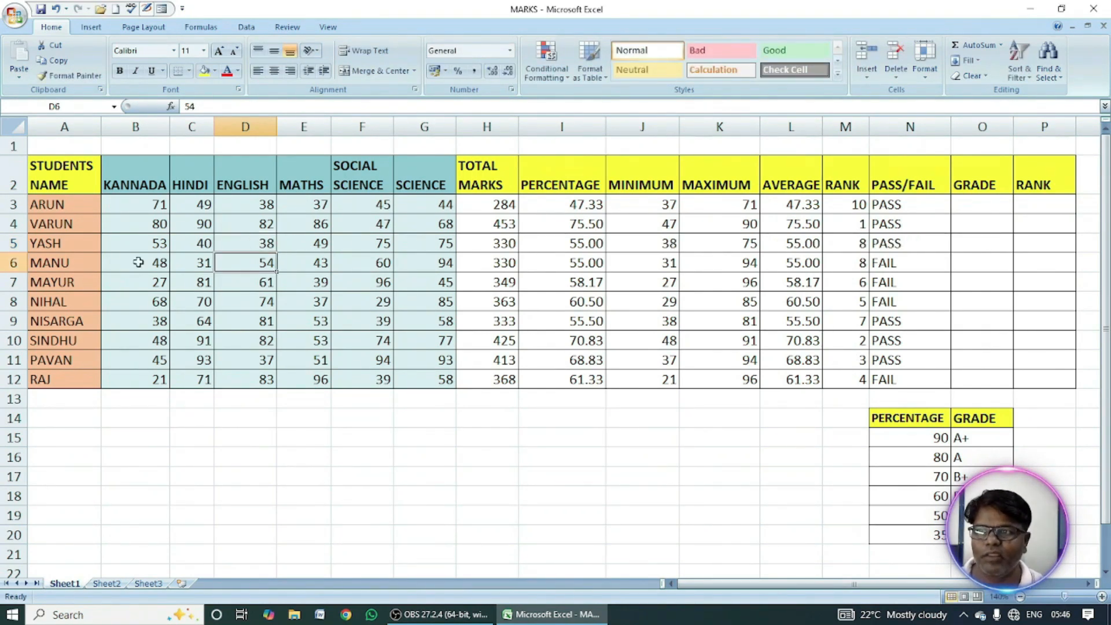
click(896, 243)
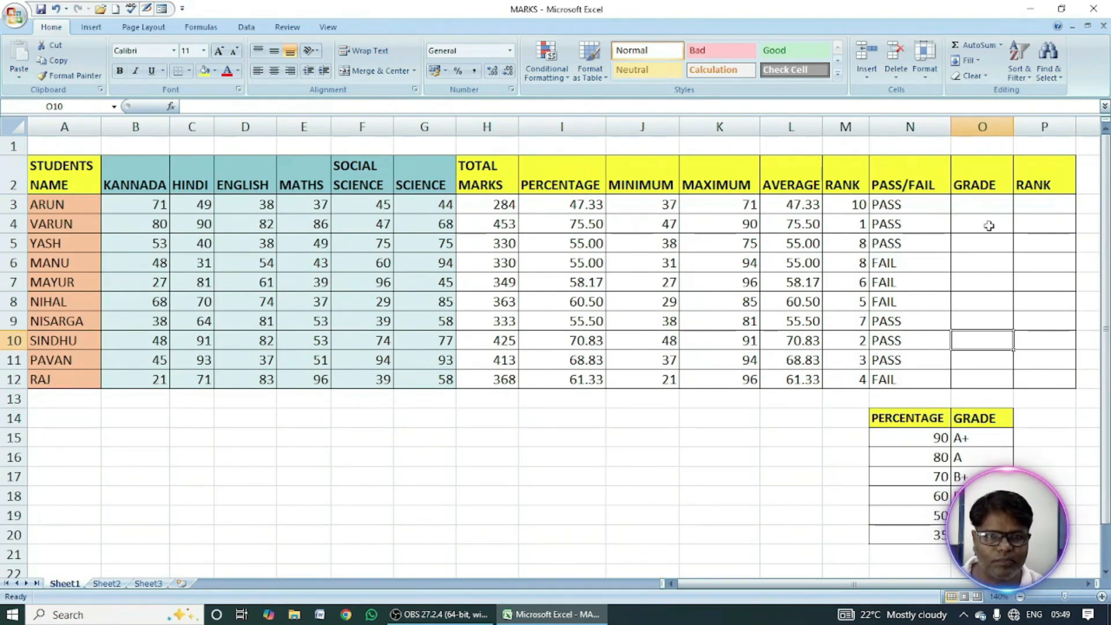
Start a grade formula in O3 with an IF that returns "A+" when the percentage in I3 is above 90.
click(981, 205)
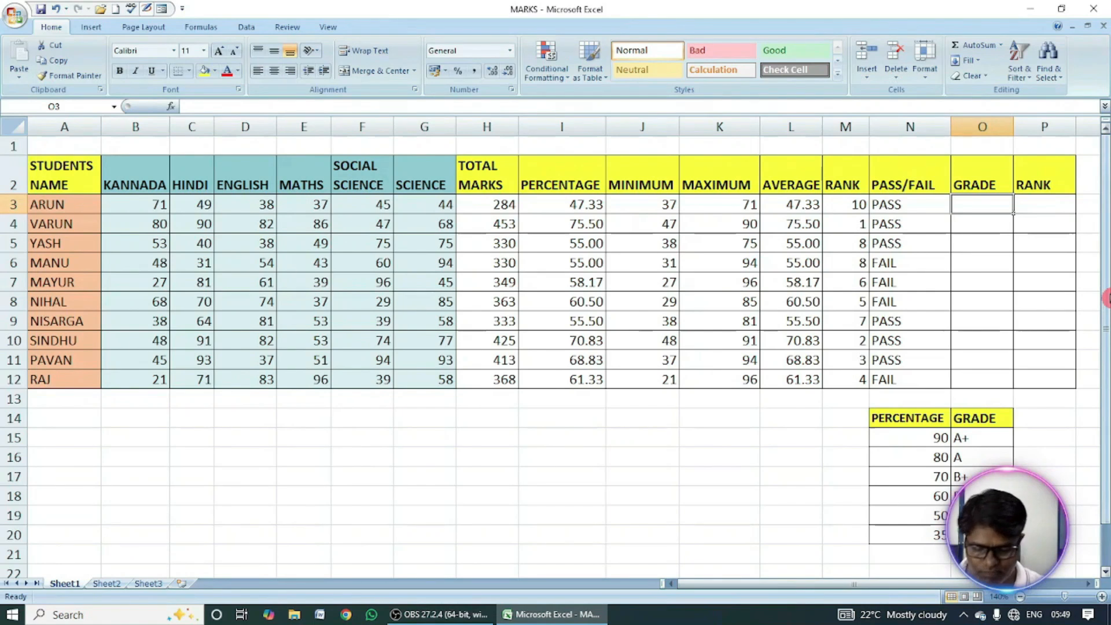
text(=)
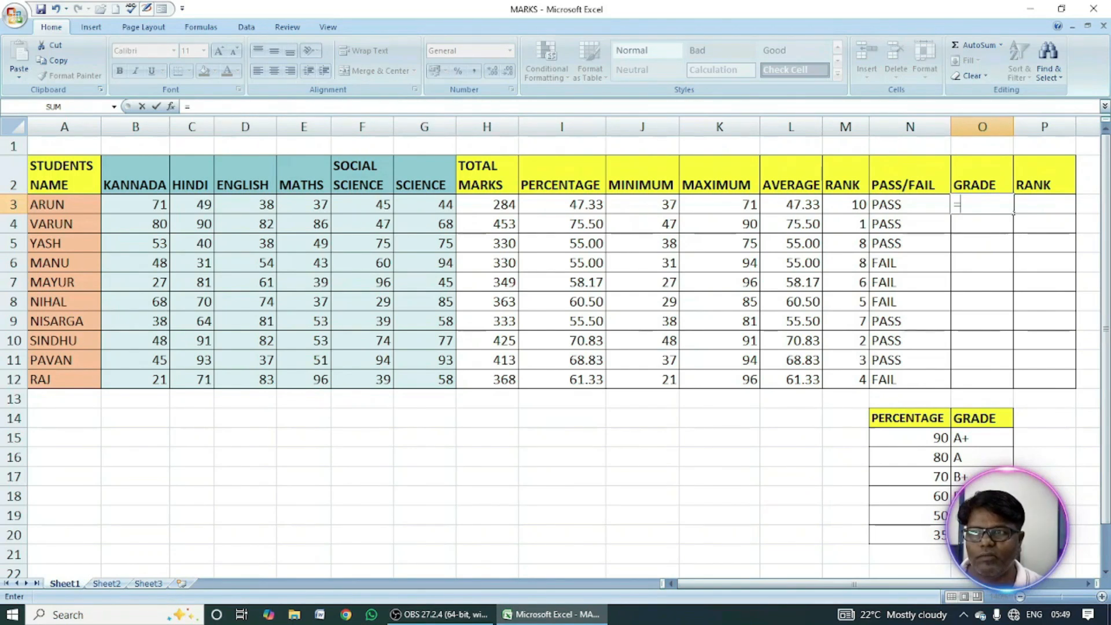
click(194, 107)
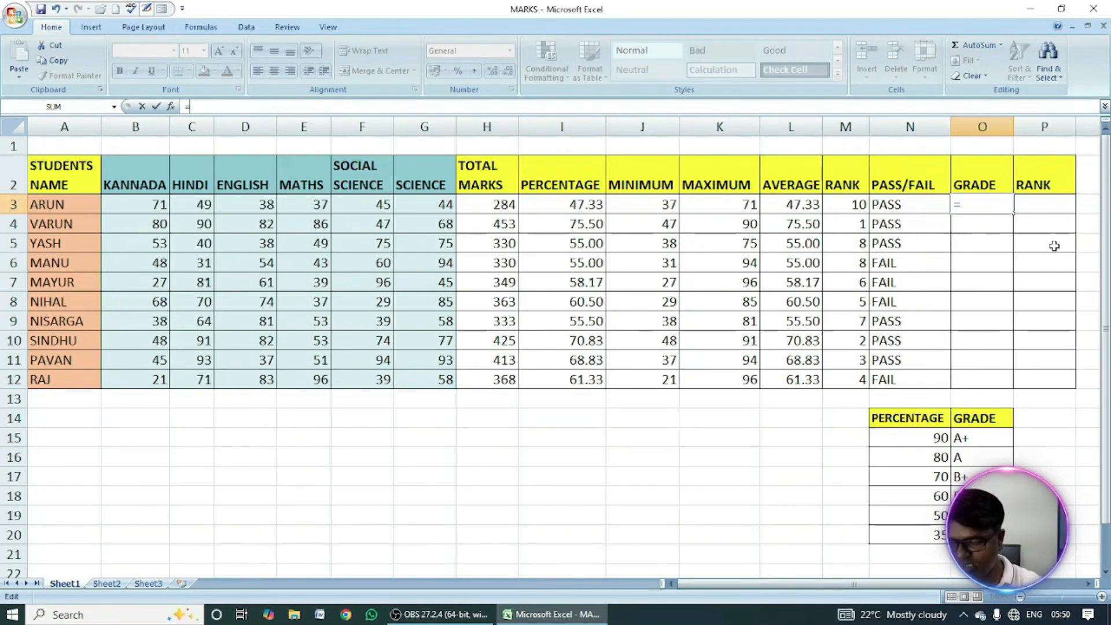
text(IF)
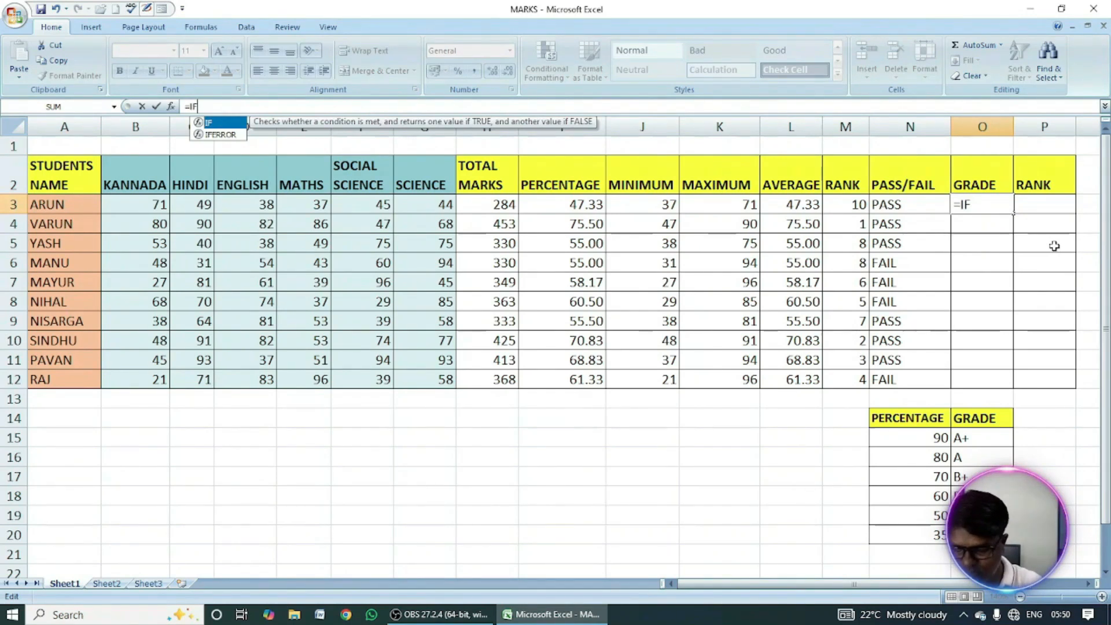
text(()
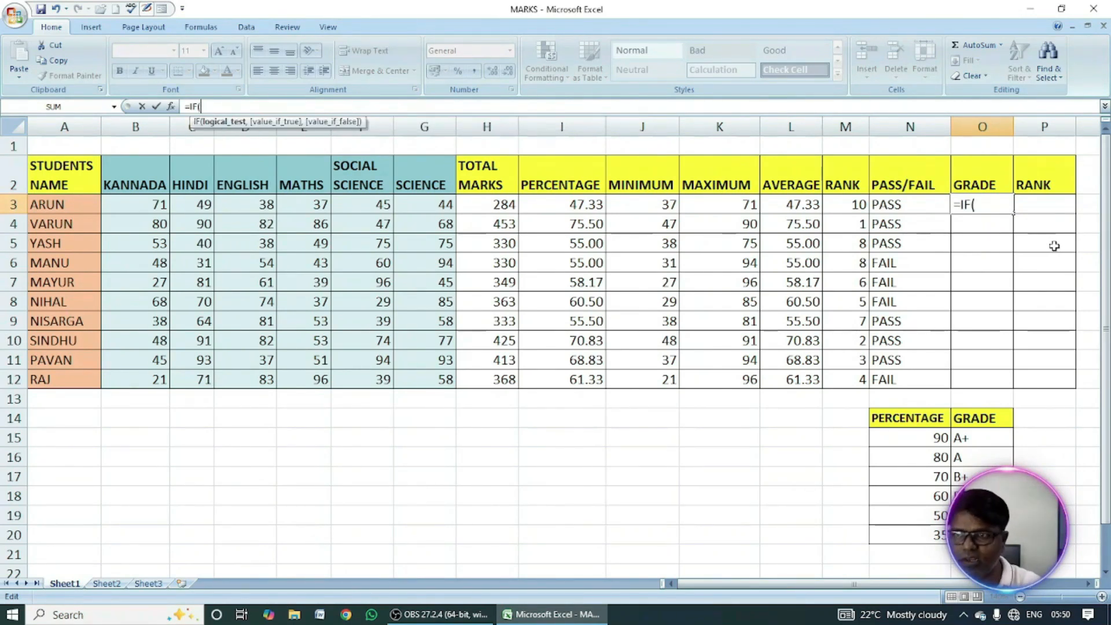
click(556, 204)
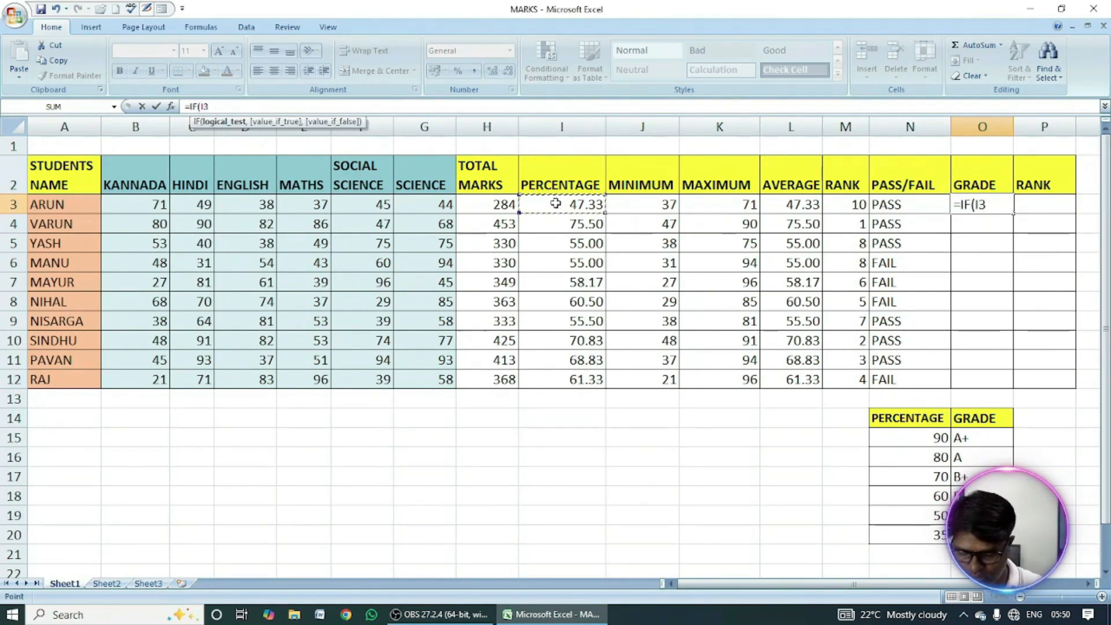
text(>90,"A+)
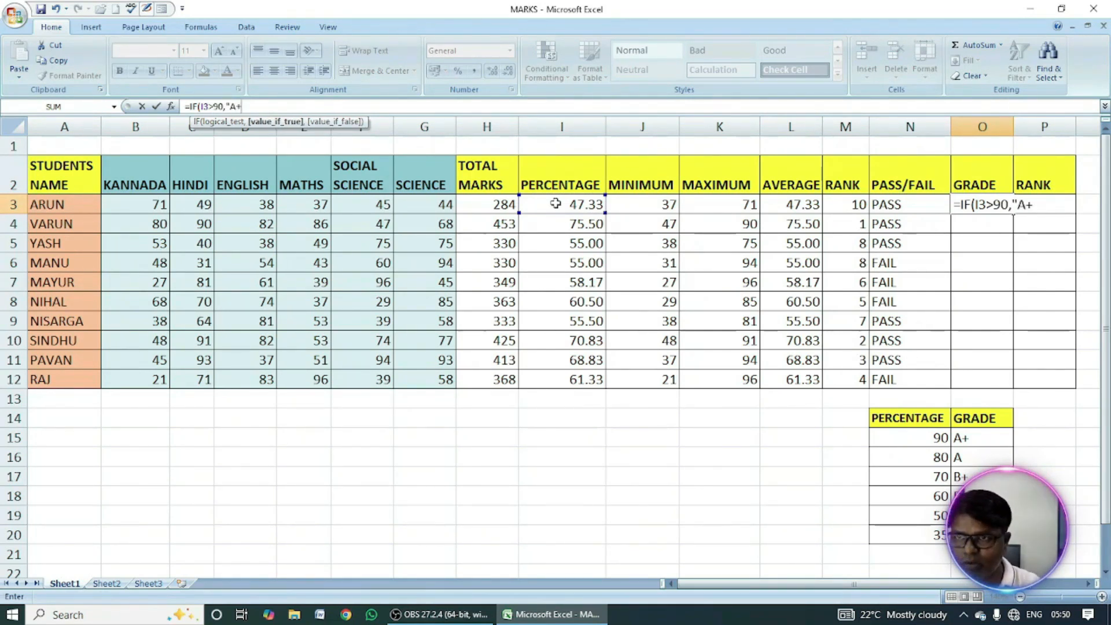
text(",)
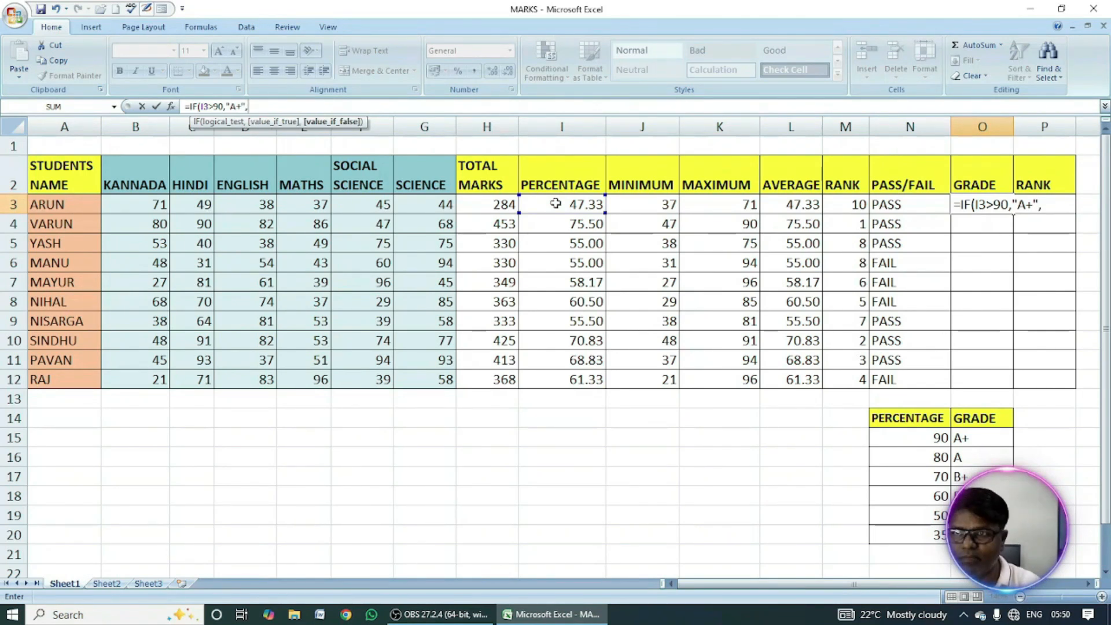
text(IF)
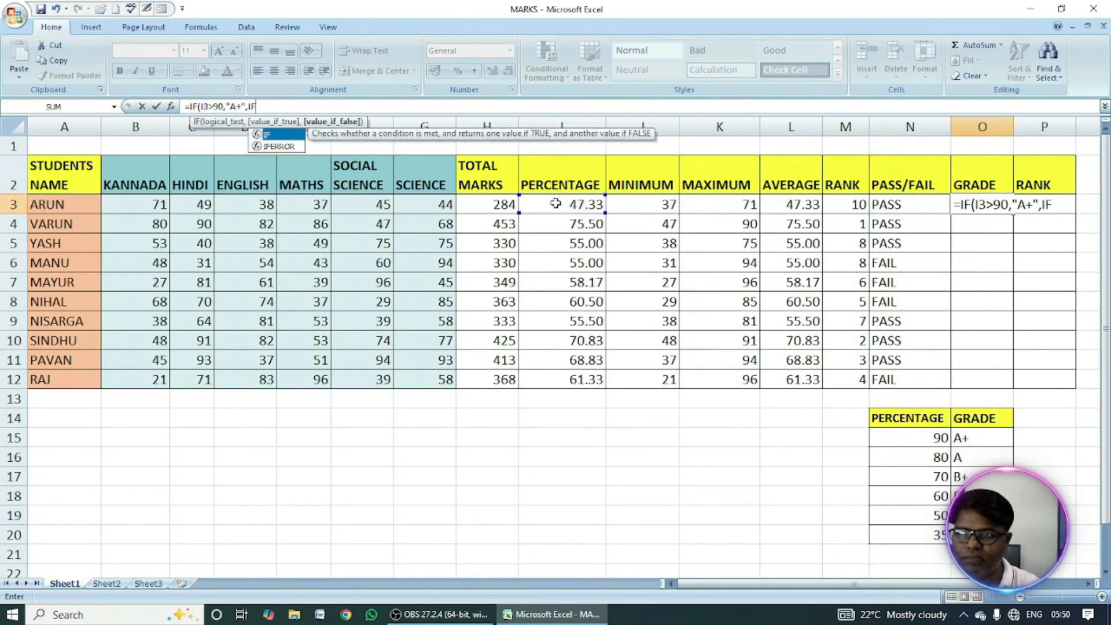
text(()
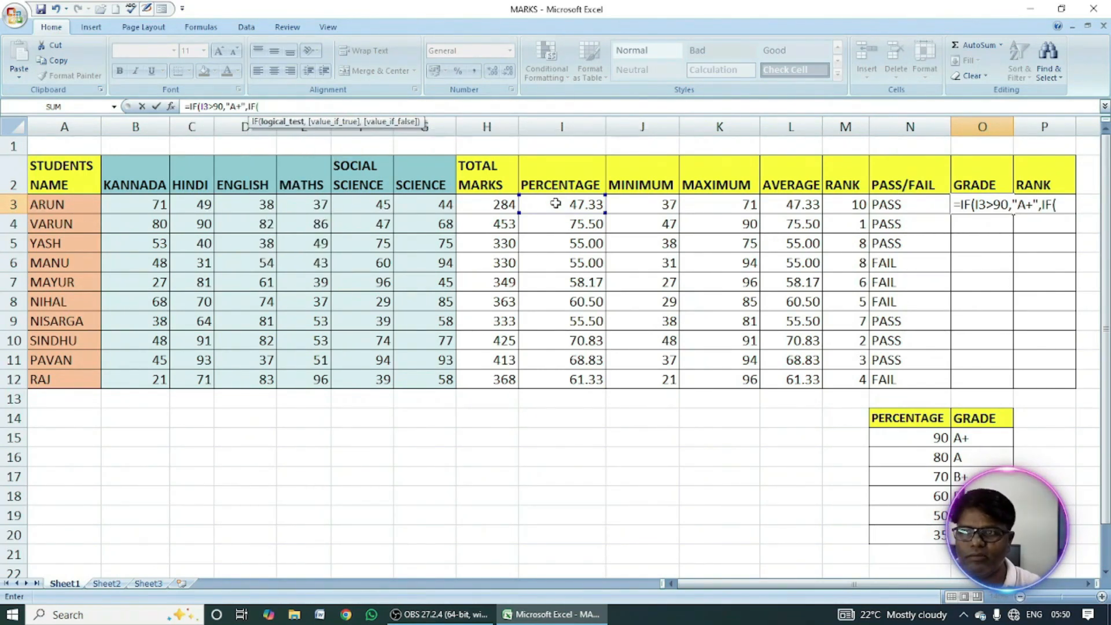
Nest a second IF in the O3 grade formula that returns "A" when I3>80.
click(562, 205)
text(>8)
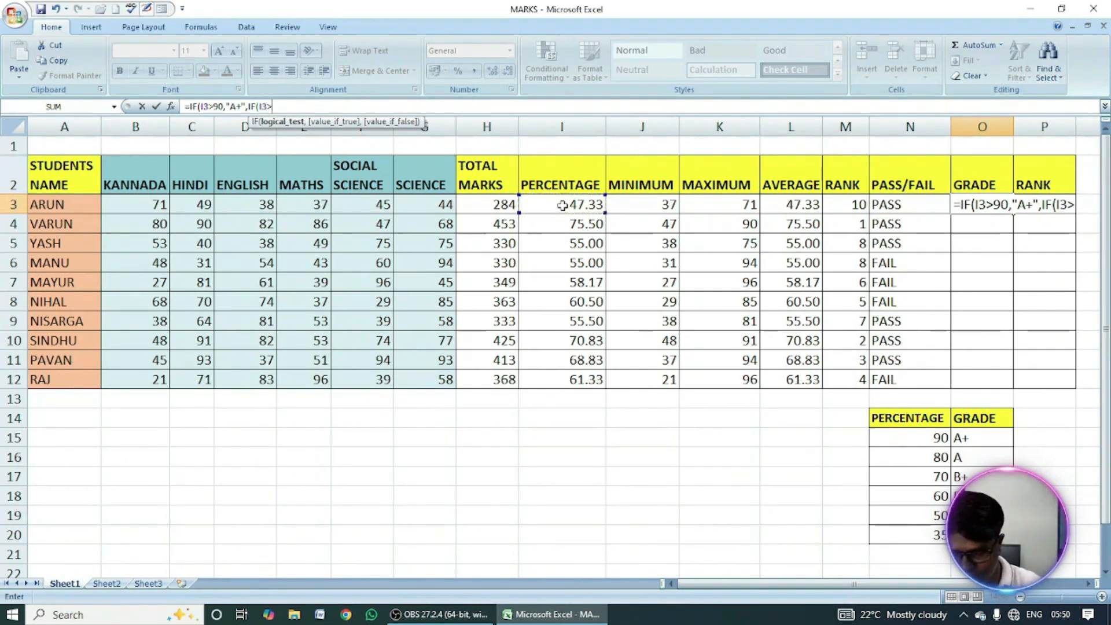
text(0,)
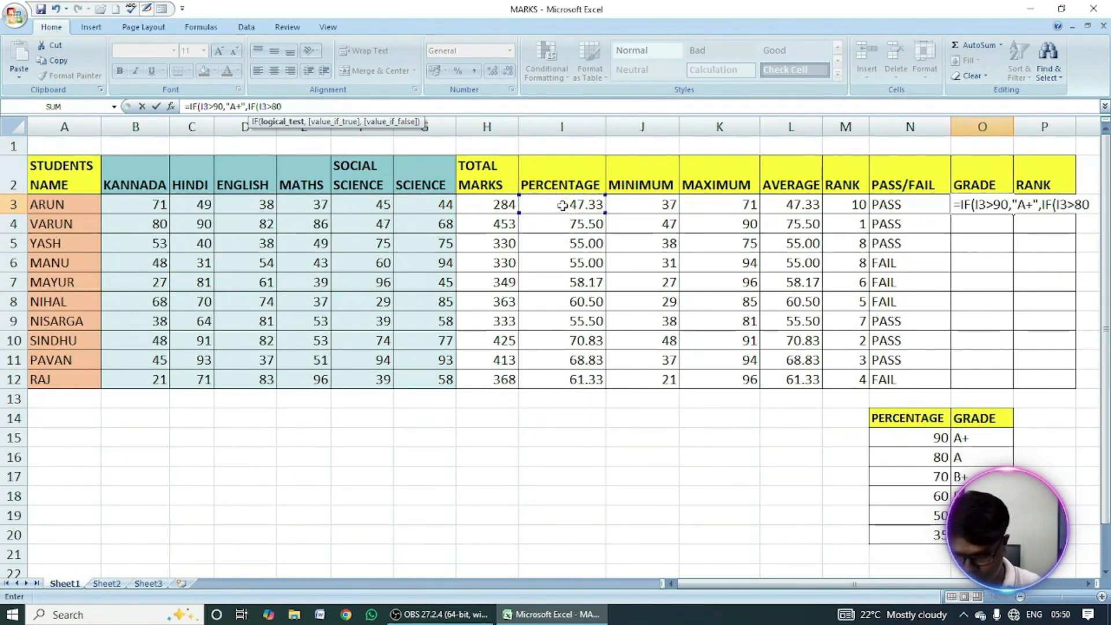
text("A)
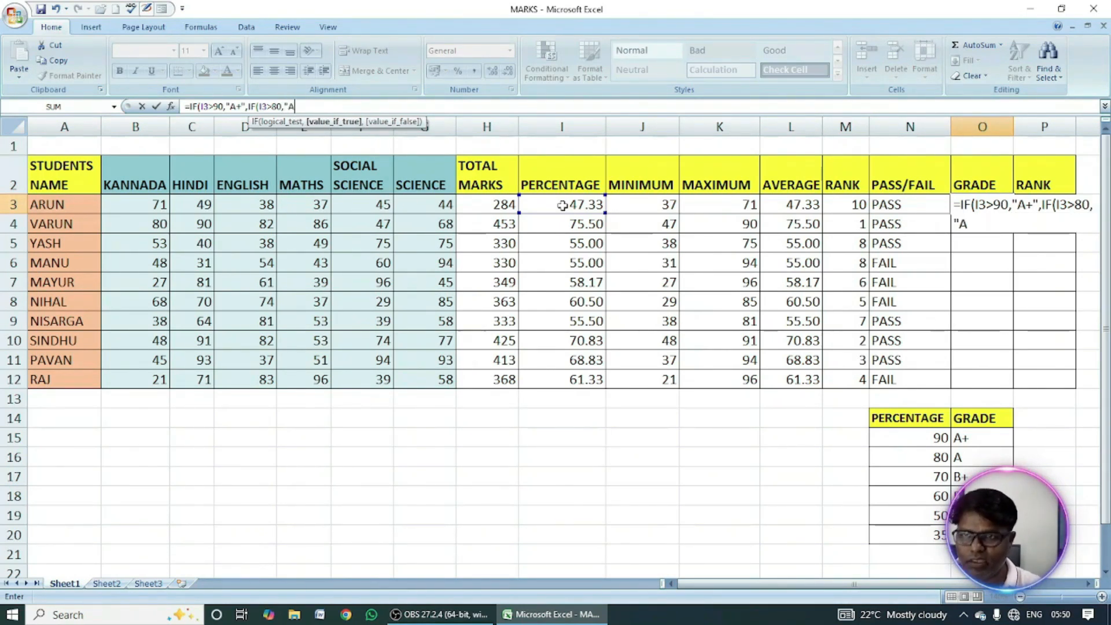
text(",IF)
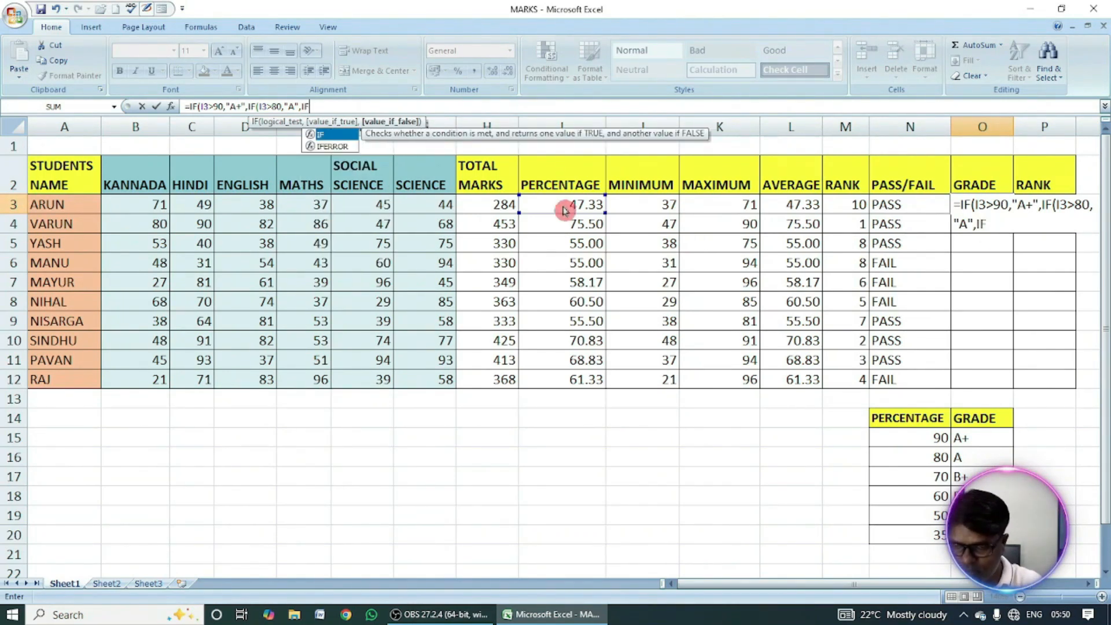
text(()
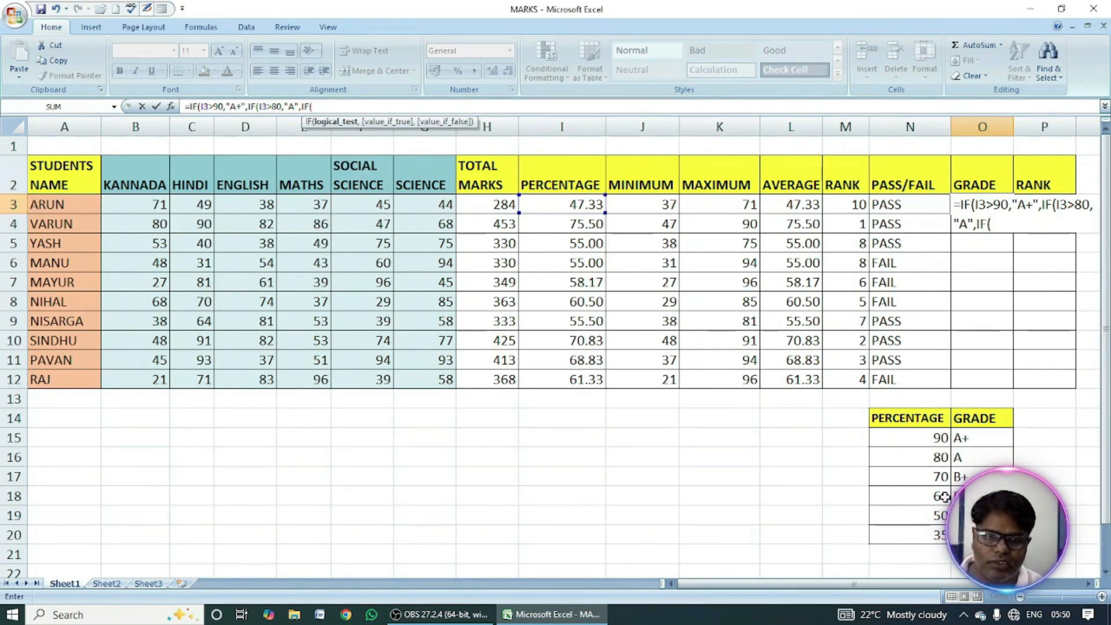
Add the third nested IF test in O3, returning "B+" when I3>70.
click(573, 205)
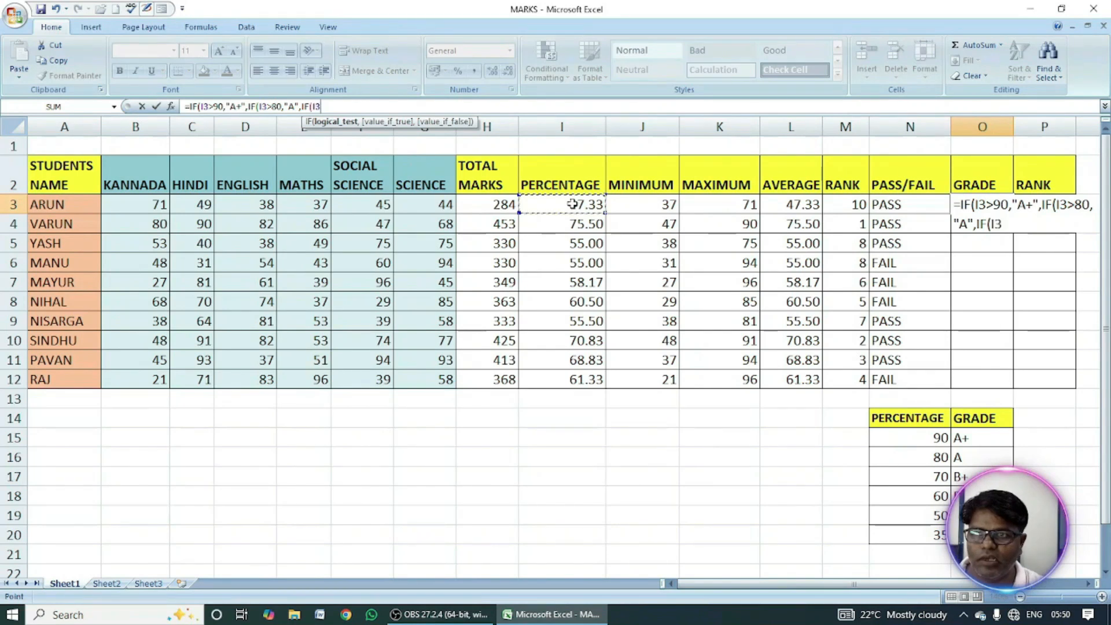
text(>70,)
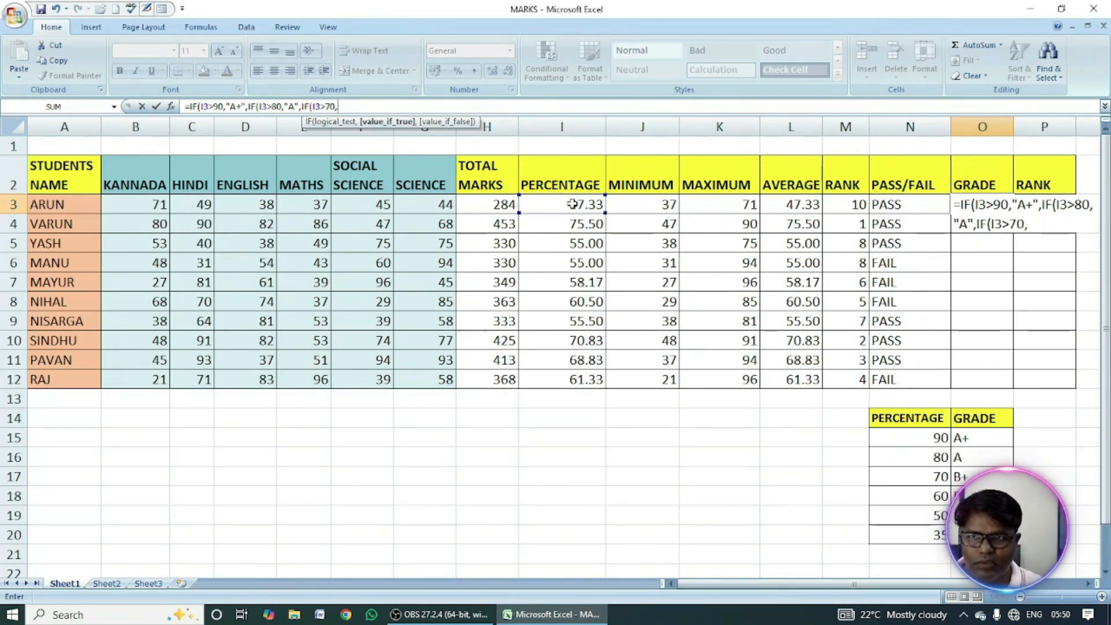
text(")
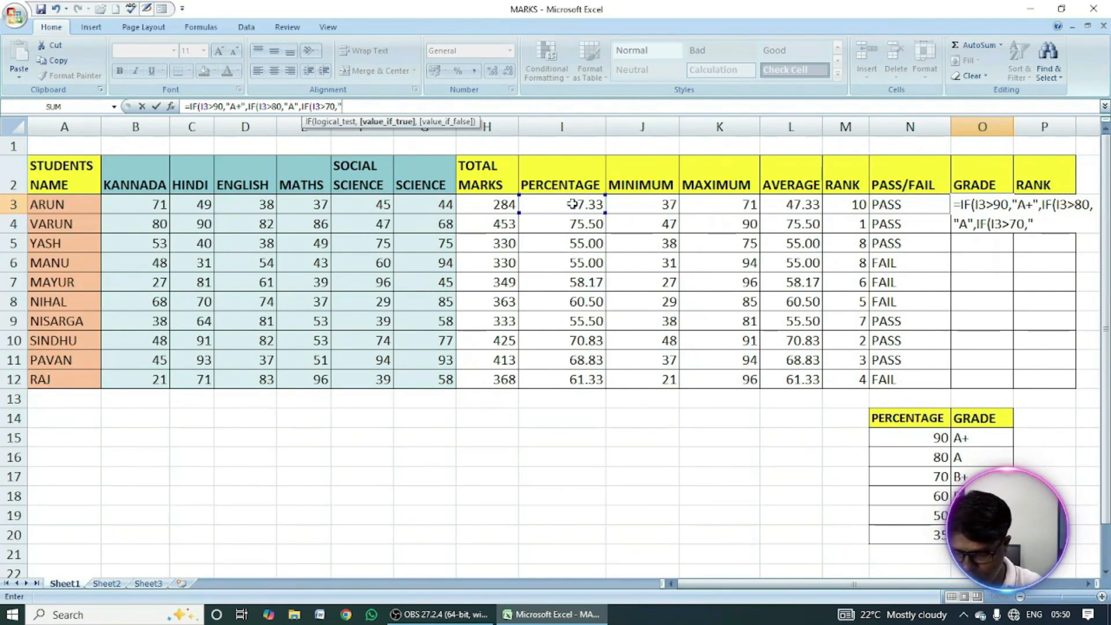
text(B)
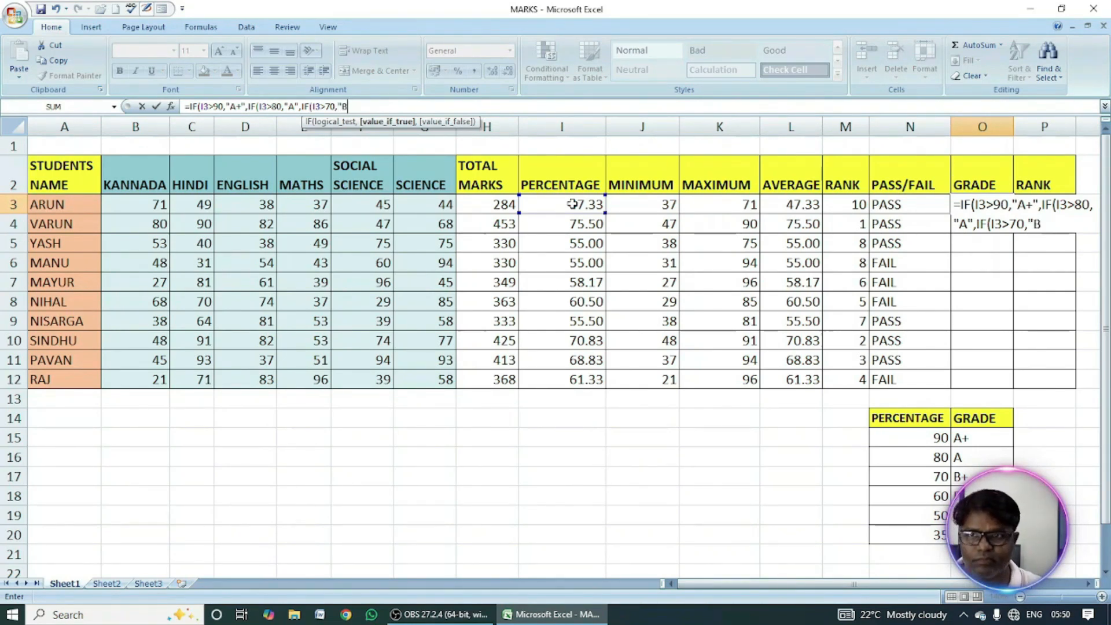
text(+",)
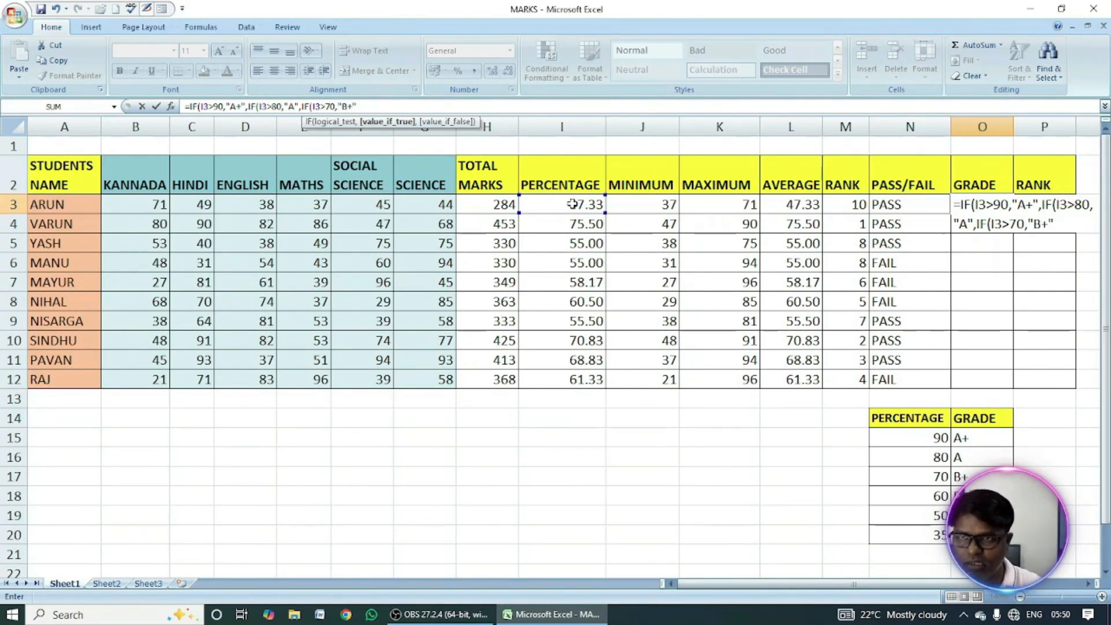
text(IF()
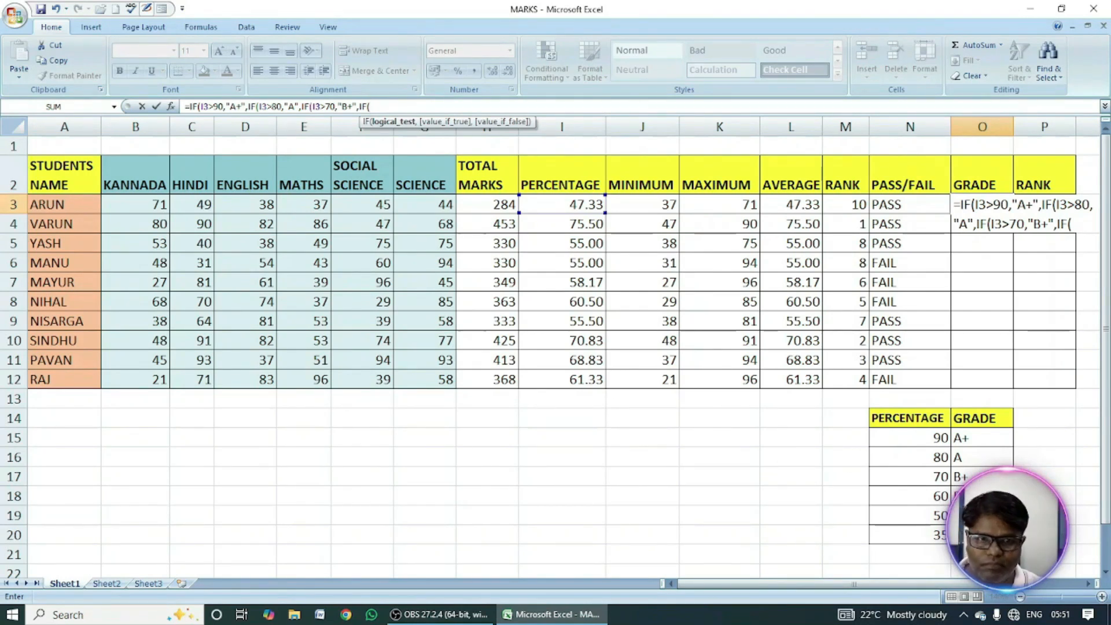
Nest a fourth IF in the O3 grade formula that returns "B" when I3>60.
click(570, 204)
text(>60,)
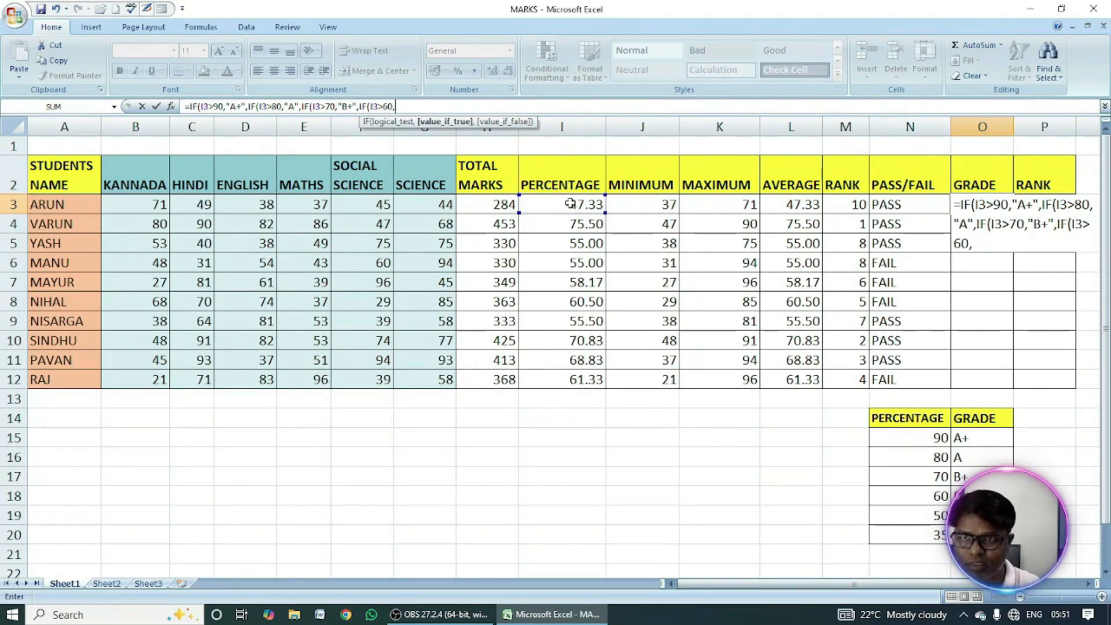
text("B)
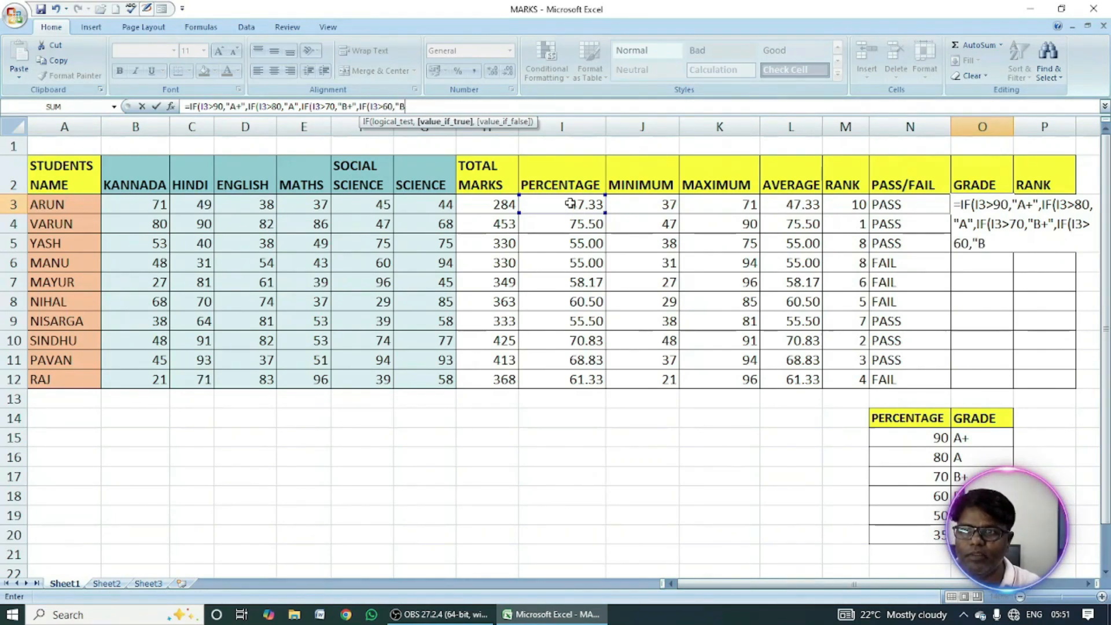
text(",)
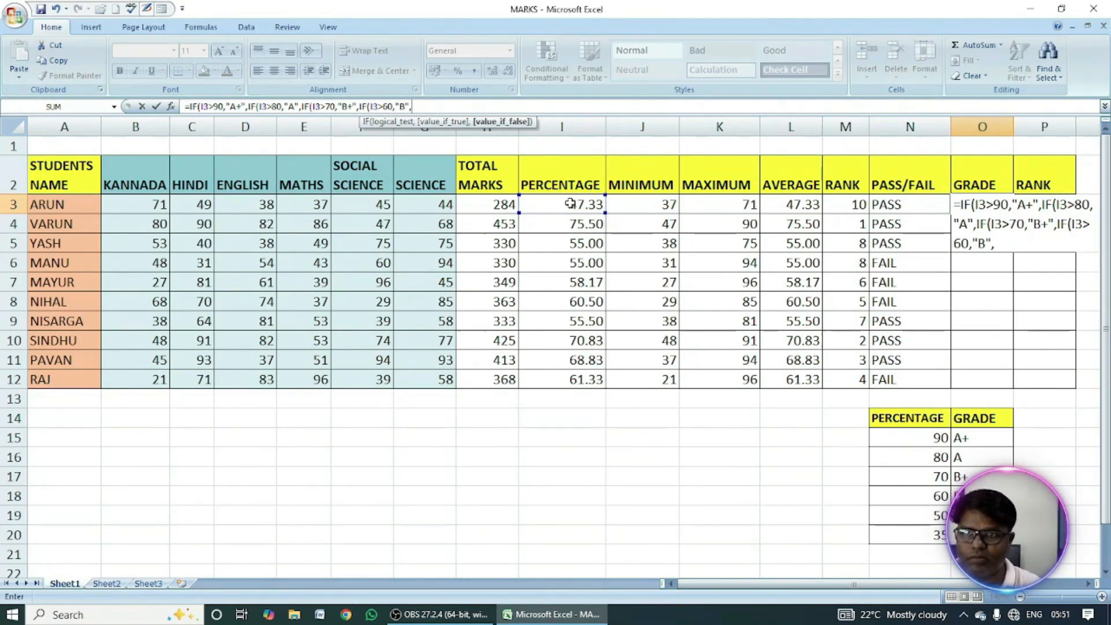
text(IF()
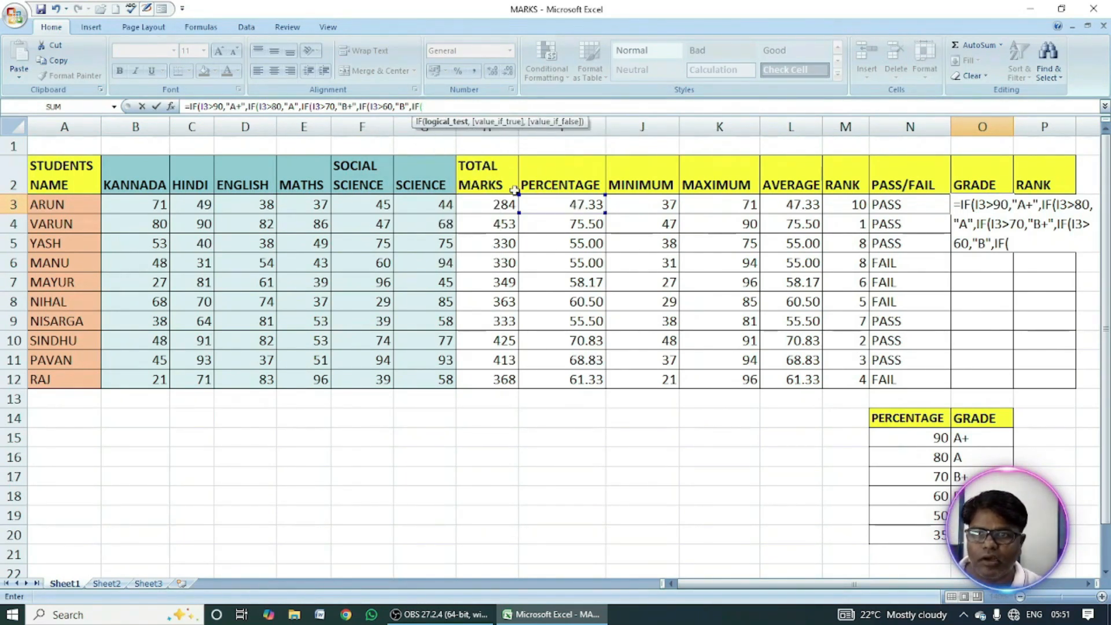
Nest a fifth IF in the O3 grade formula that returns "C+" when I3>50.
click(540, 206)
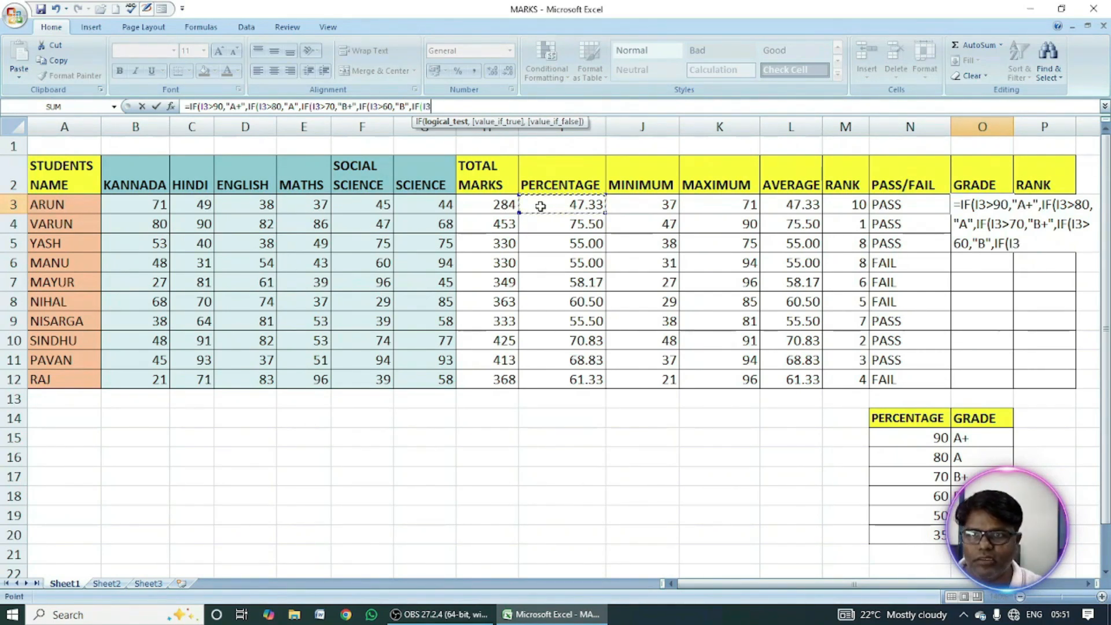
text(>)
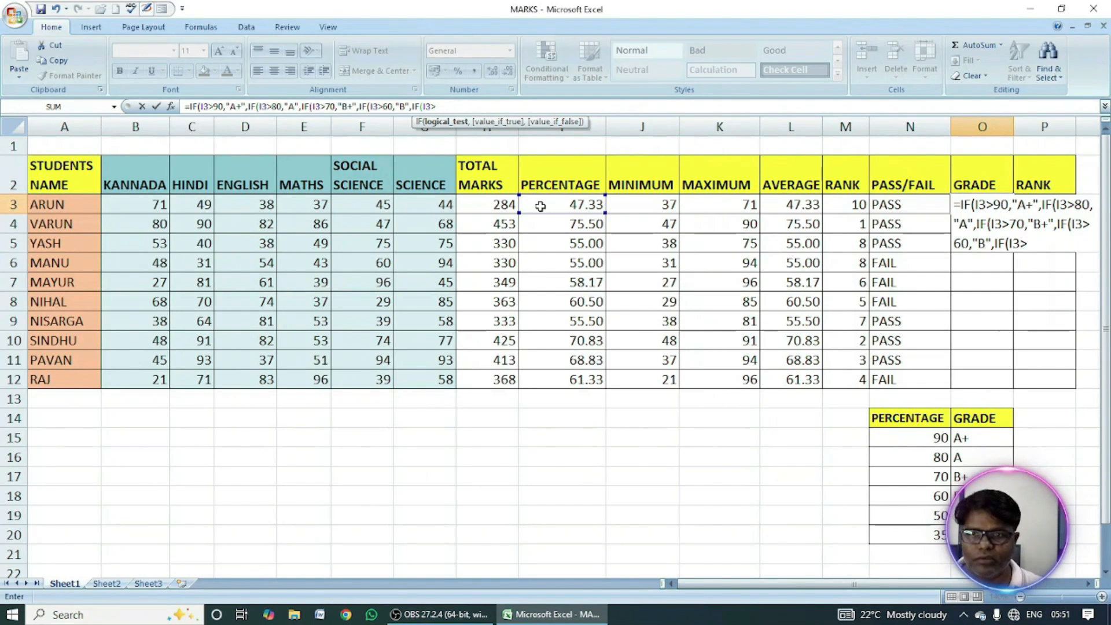
text(50)
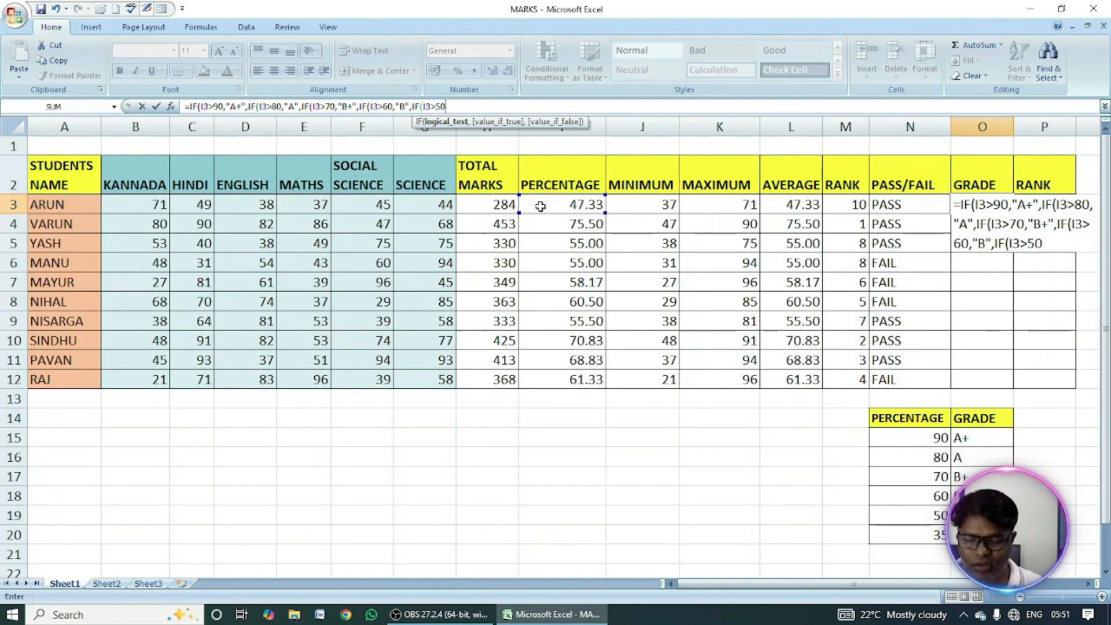
text(,")
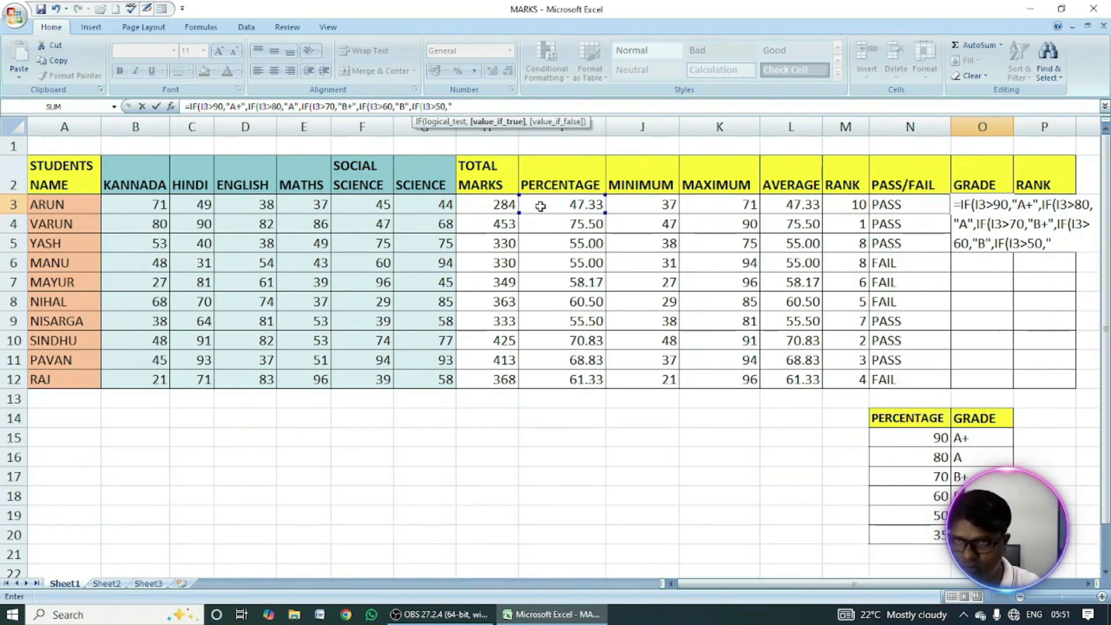
text(C)
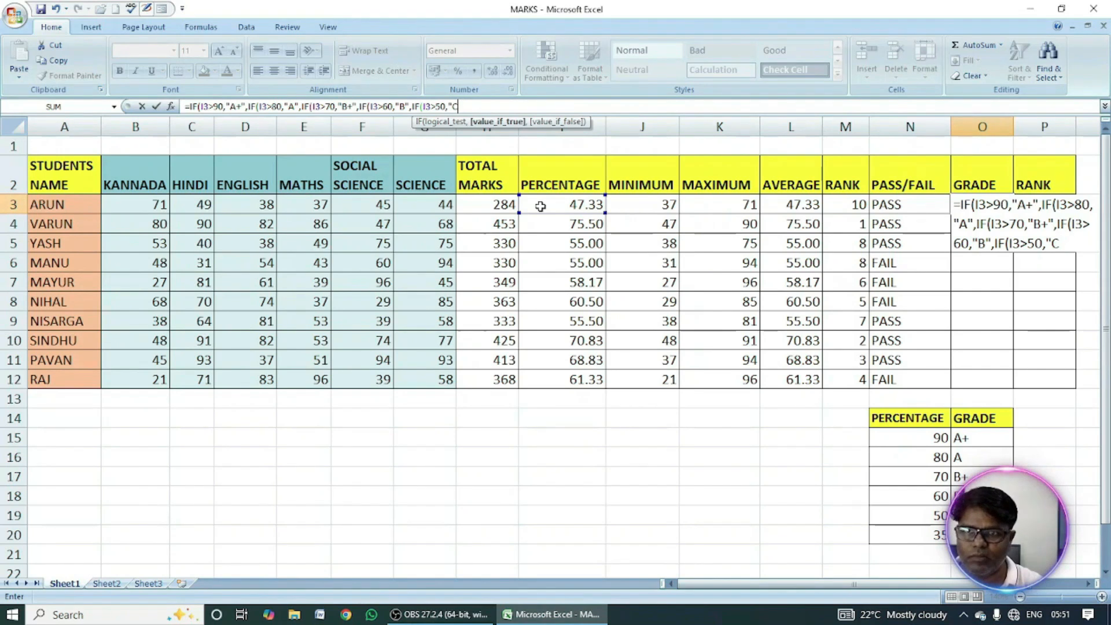
text(+")
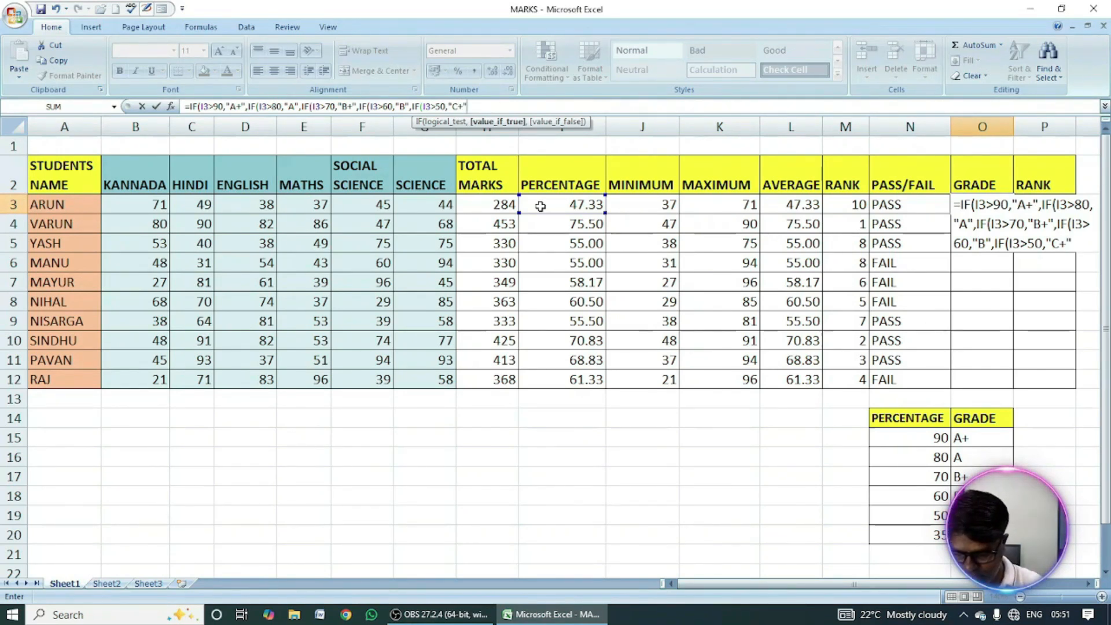
text(,)
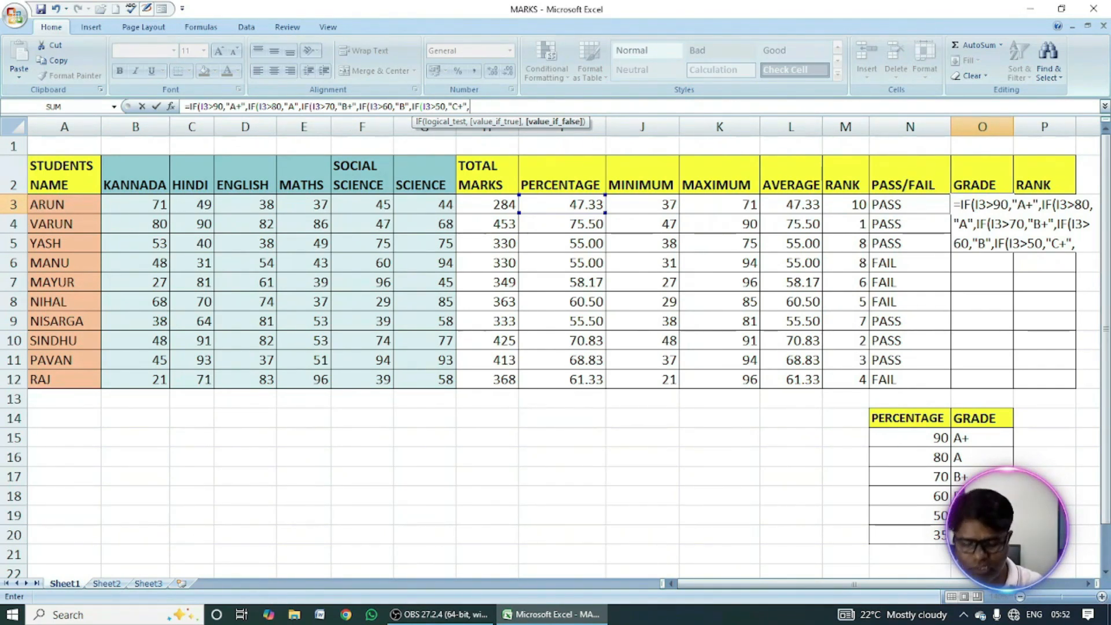
Finish the O3 grade formula with "C" as the final value-if-false, close all five nested IFs and enter it.
text(")
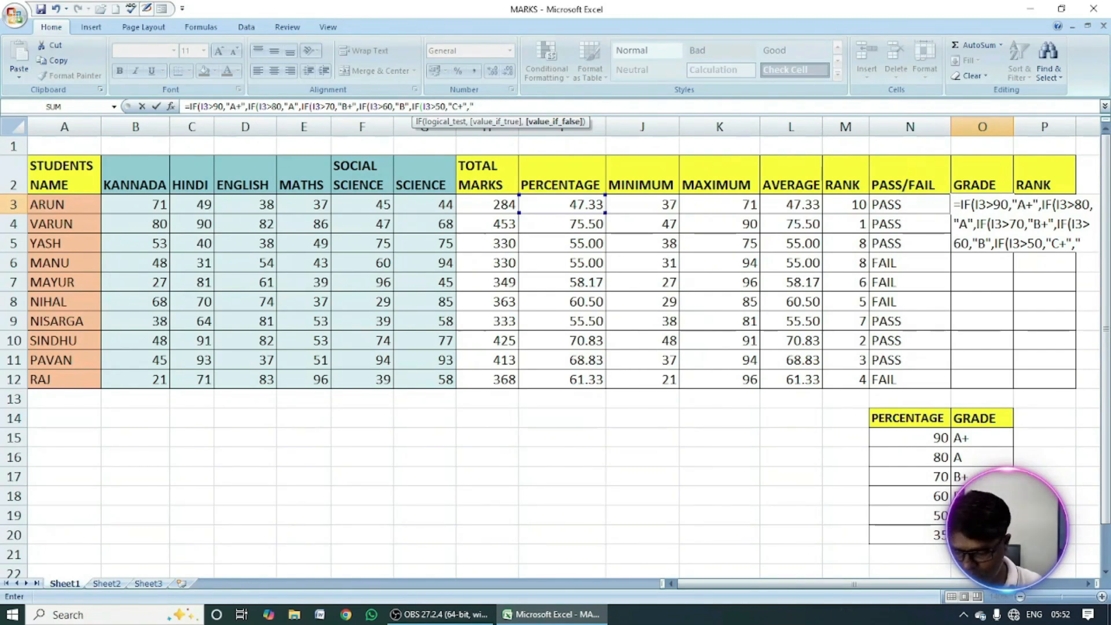
text(C")
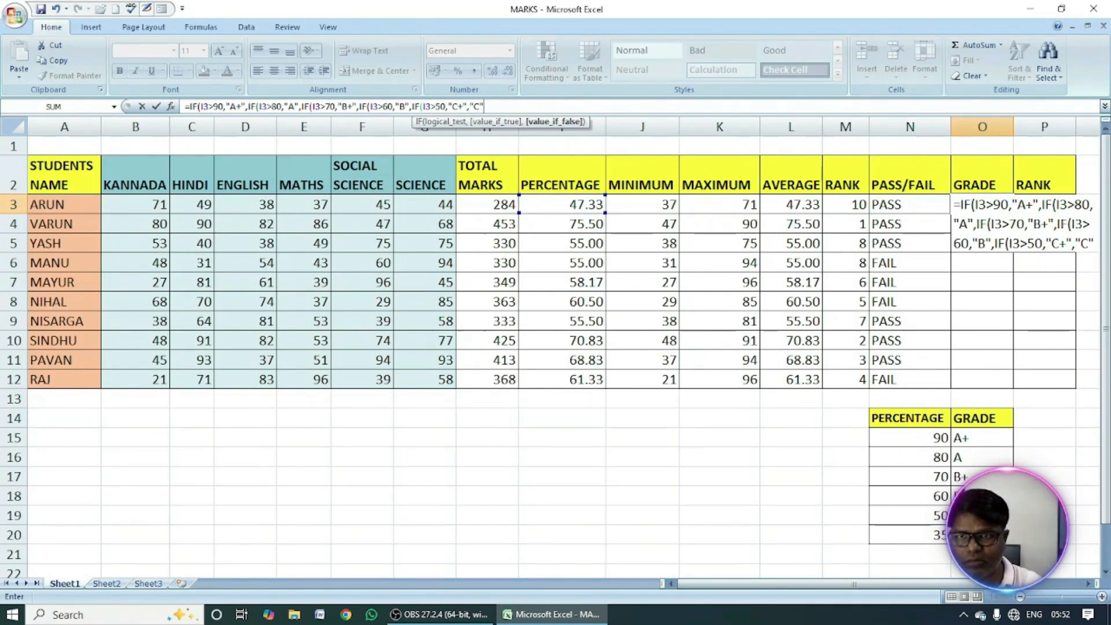
text())
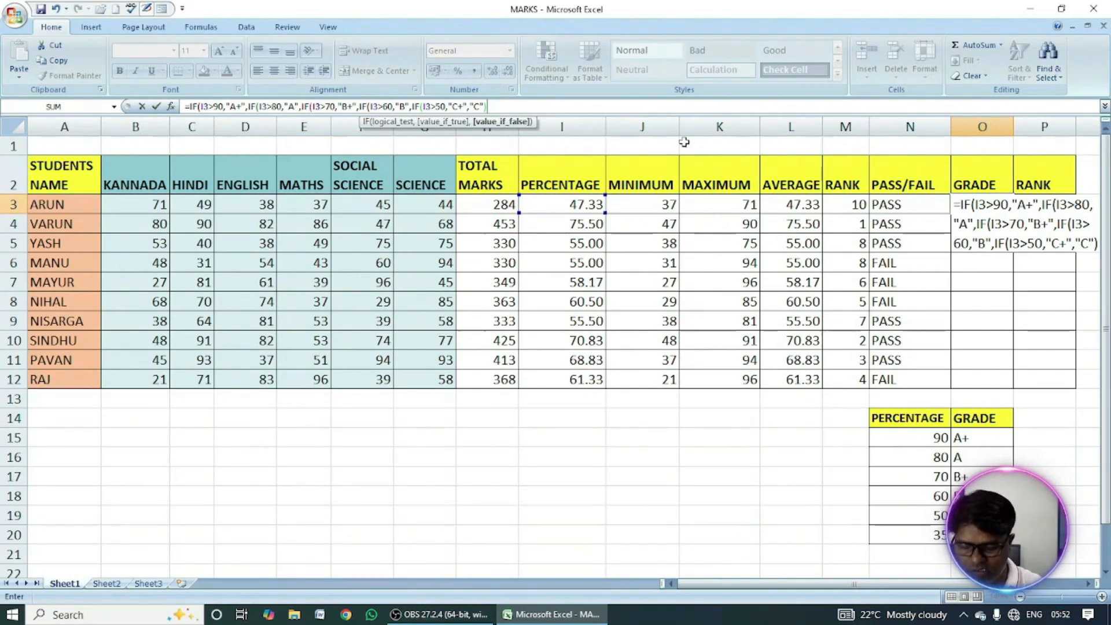
text()))))
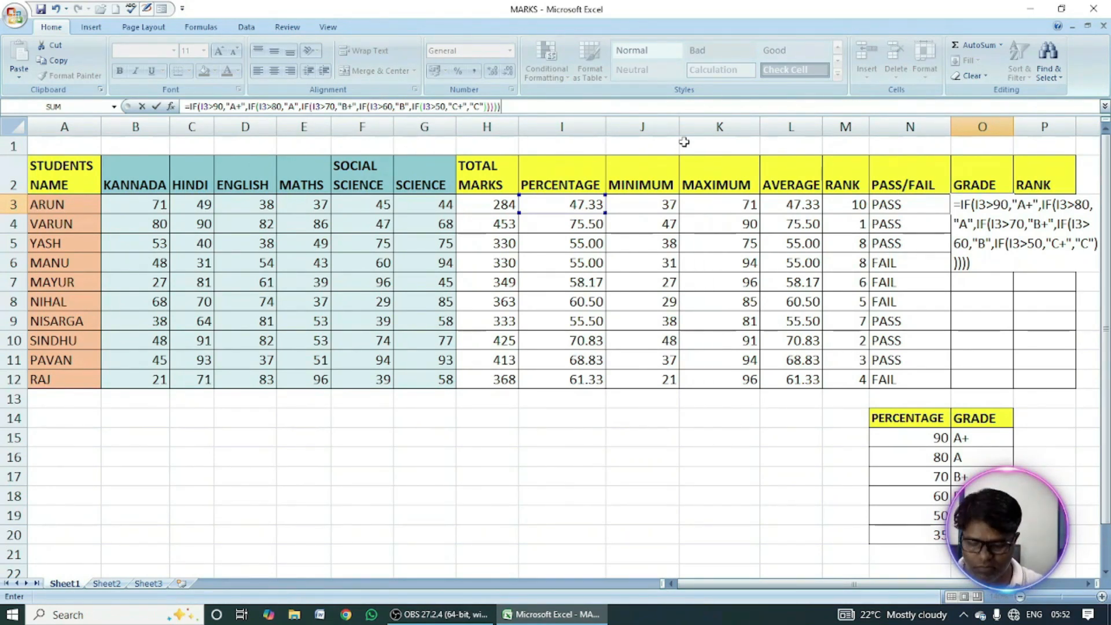
key(Return)
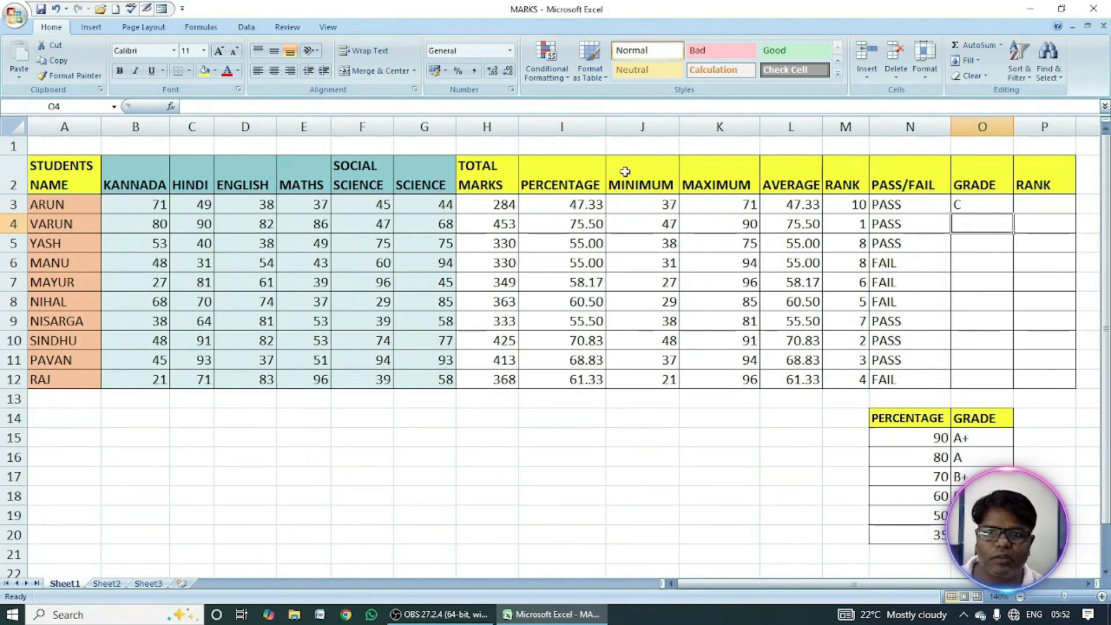
Test the grade formula by setting the row 3 marks for Maths (E3) and Hindi (C3) to 90 each.
click(568, 206)
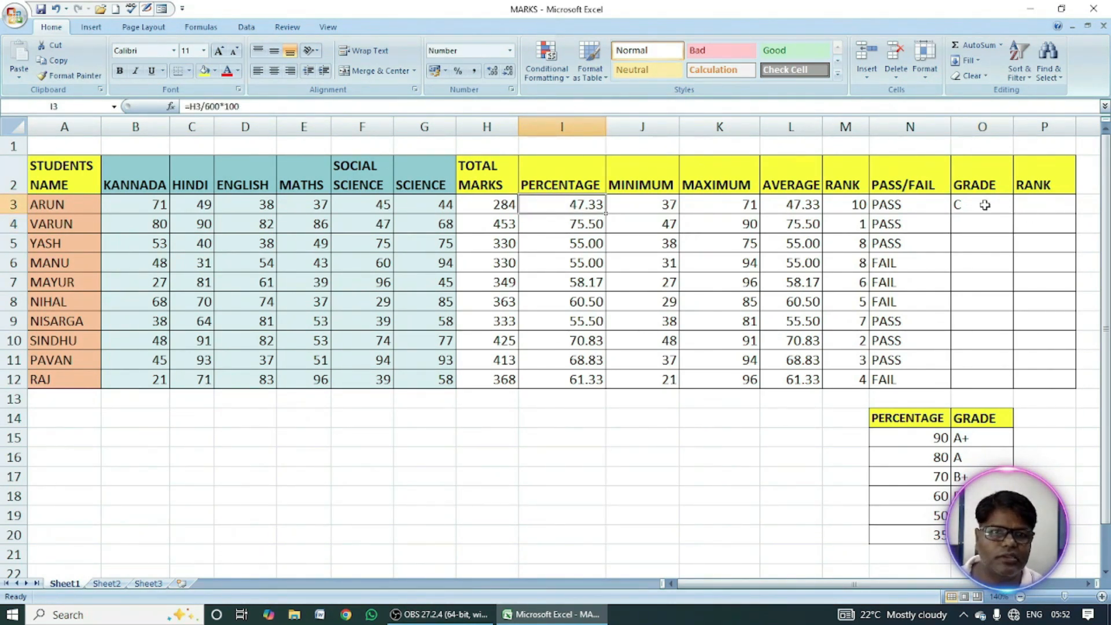
click(984, 205)
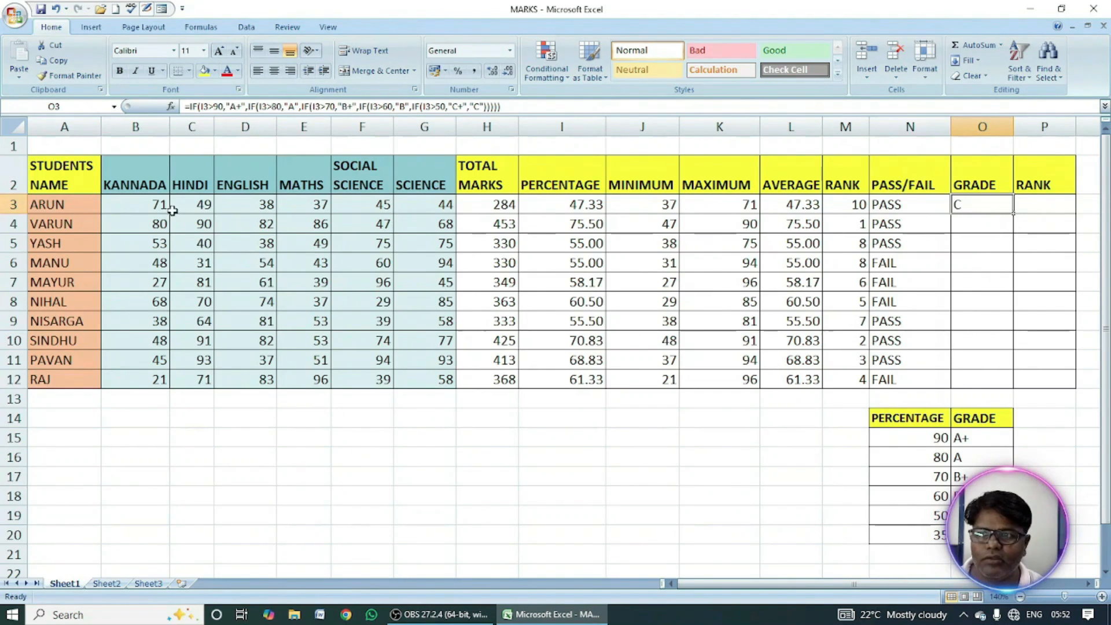
click(315, 207)
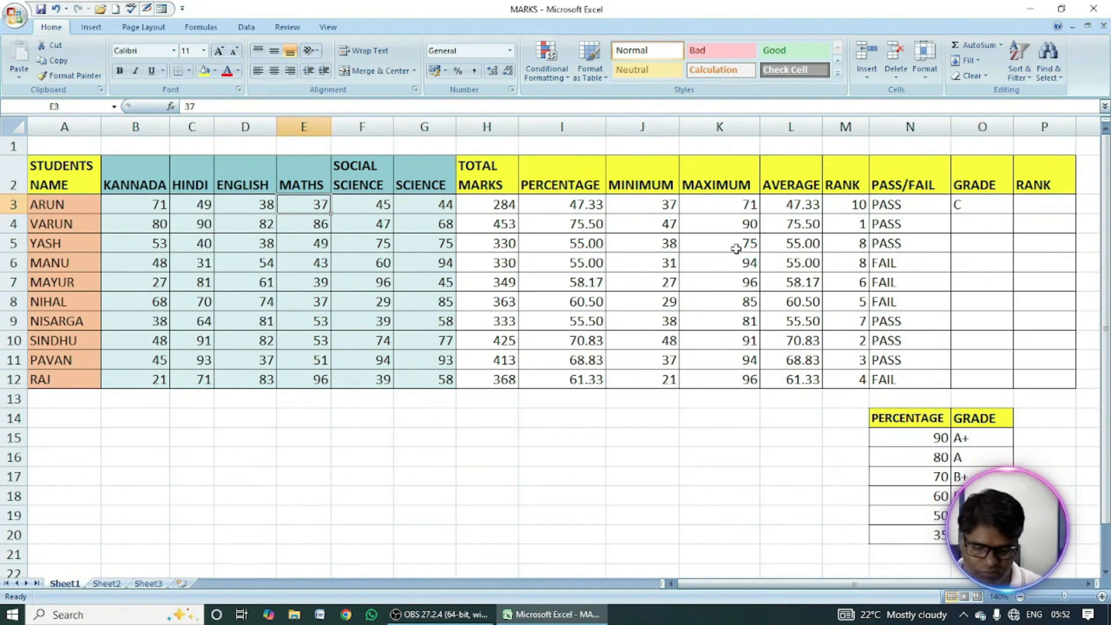
text(90)
key(Return)
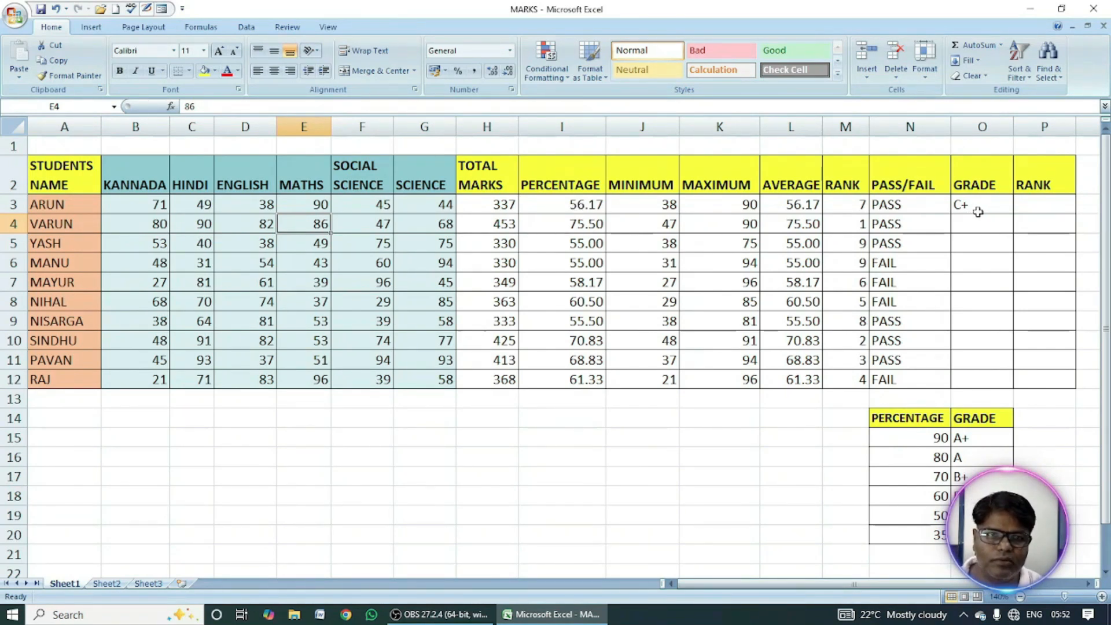
click(193, 202)
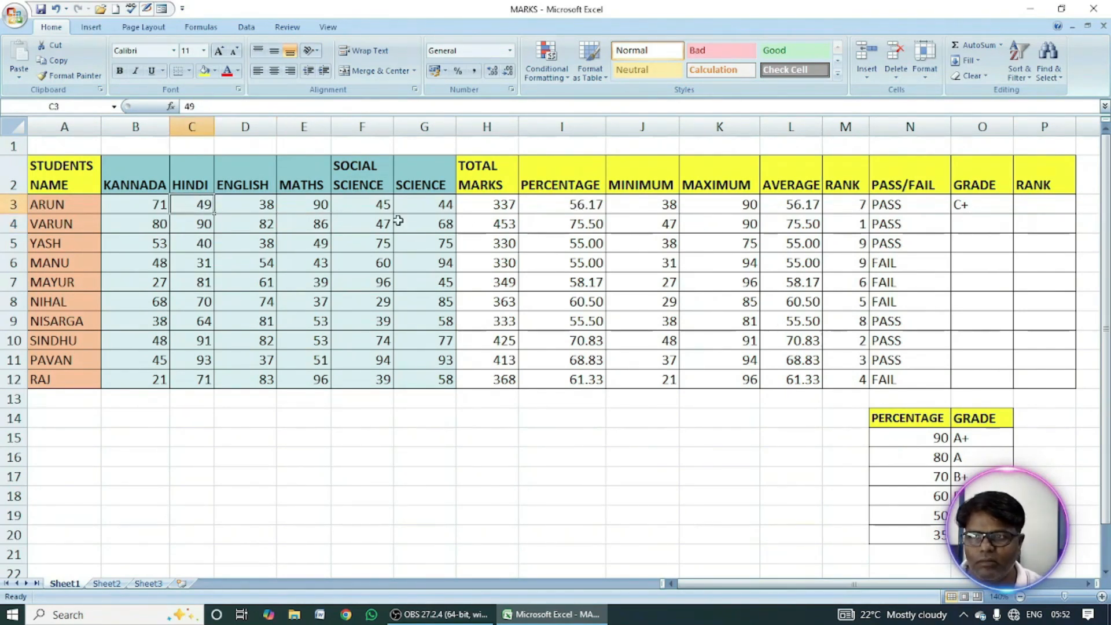
text(9)
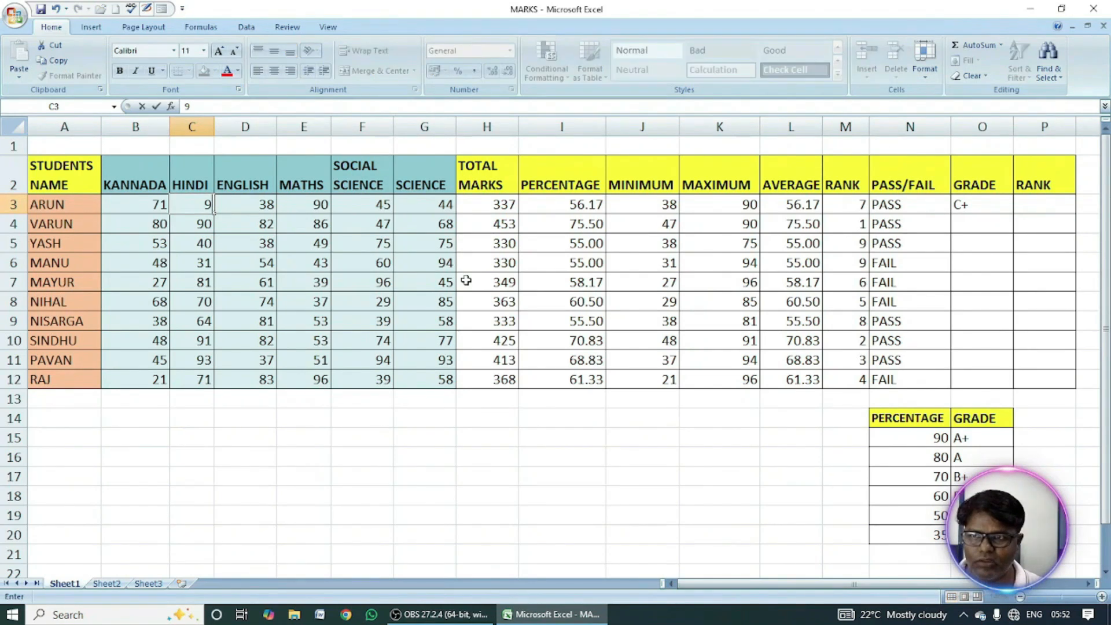
key(Return)
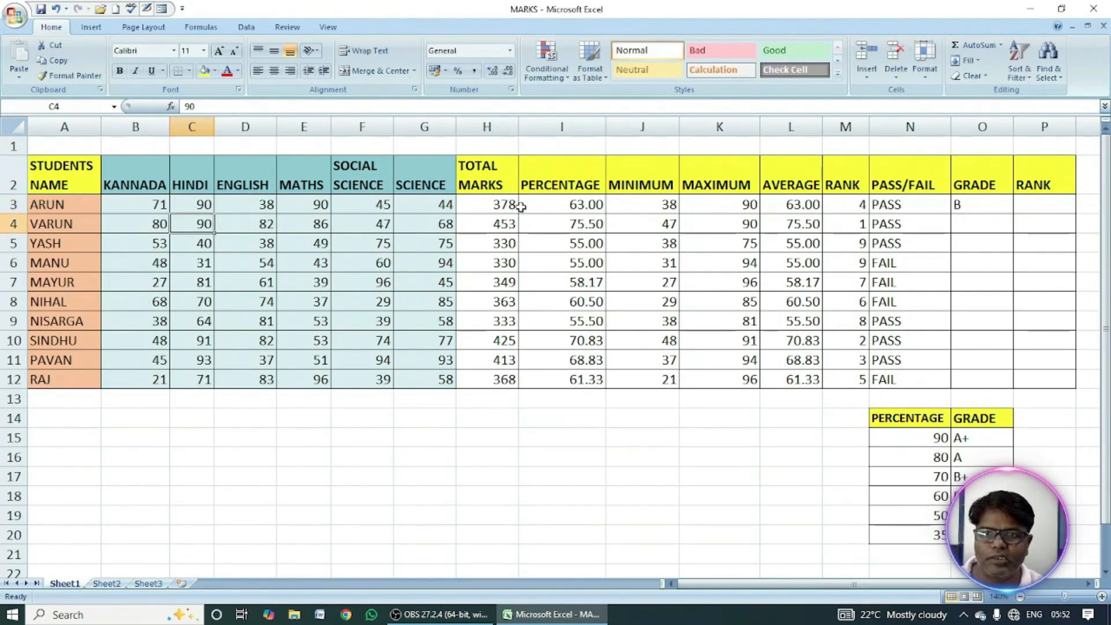
Fill the grade formula from O3 down through O12 for all students.
click(588, 206)
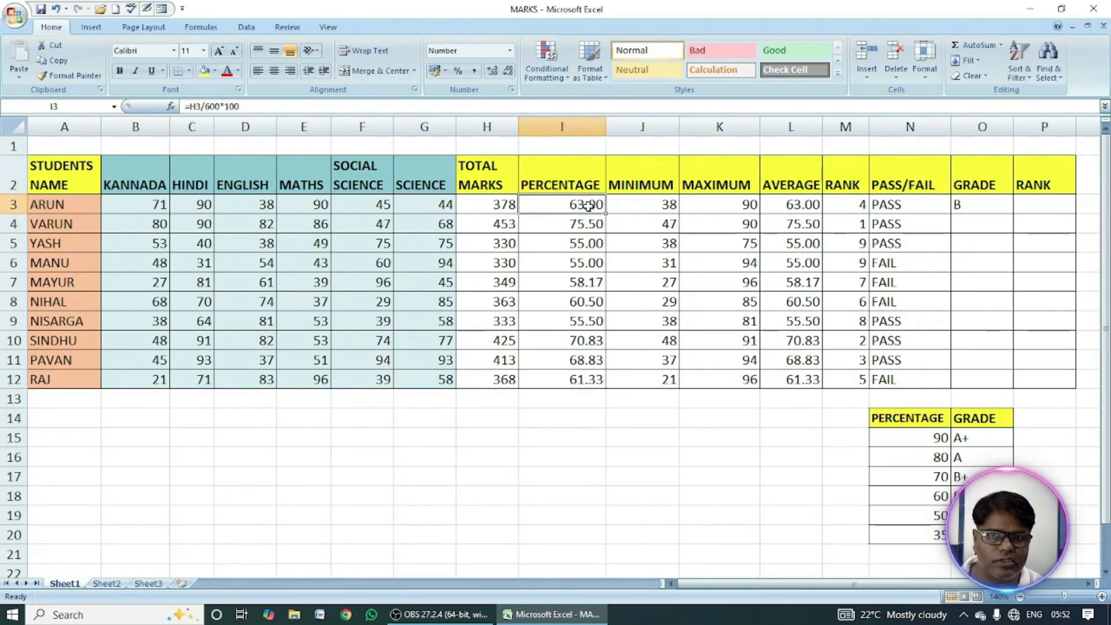
click(975, 210)
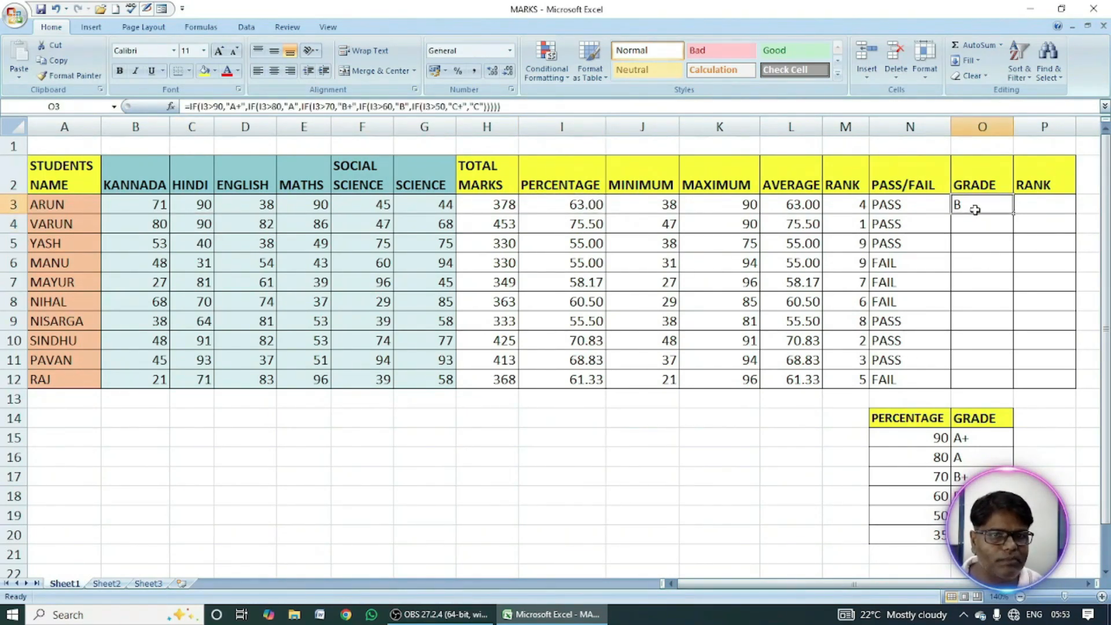
double_click(1013, 214)
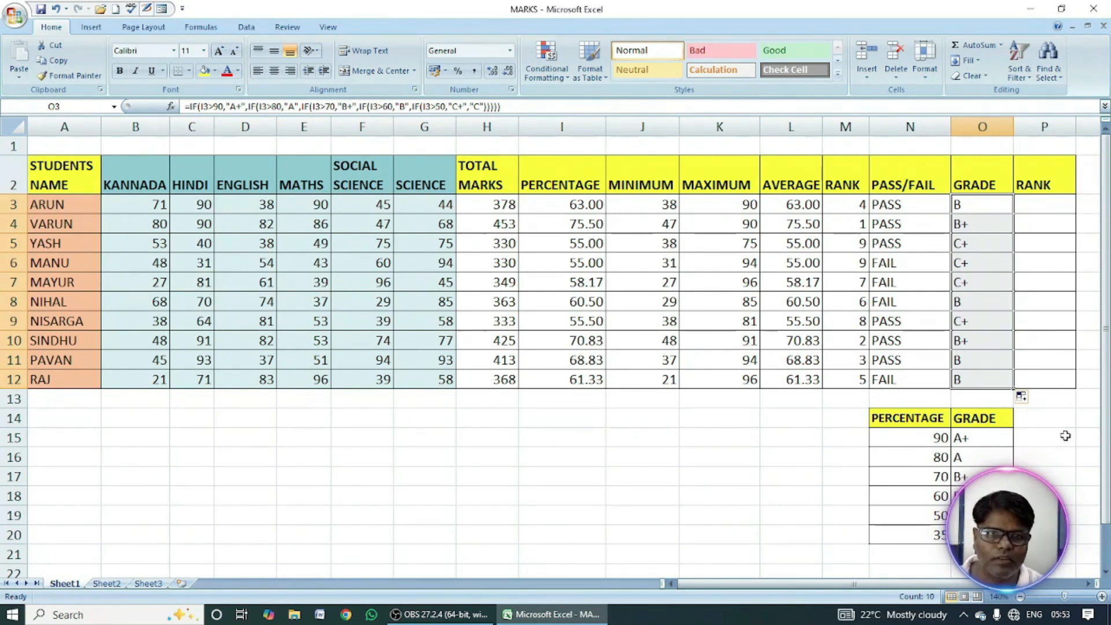
Clear the extra RANK column in P2:P12 and reset those cells to the Normal cell style.
drag(1038, 173, 1051, 379)
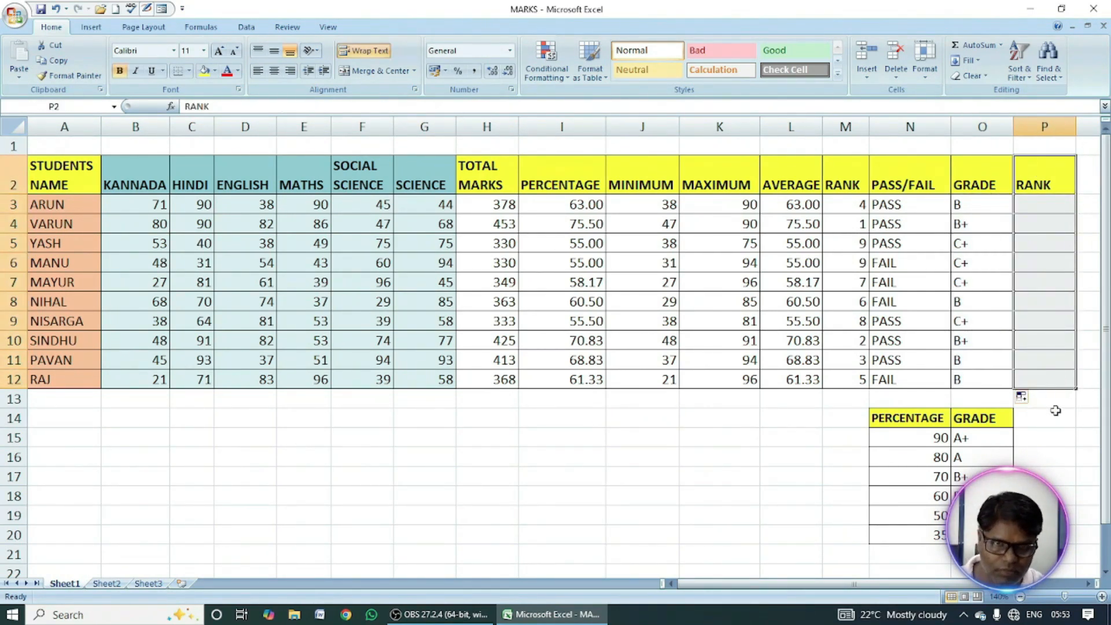
key(Delete)
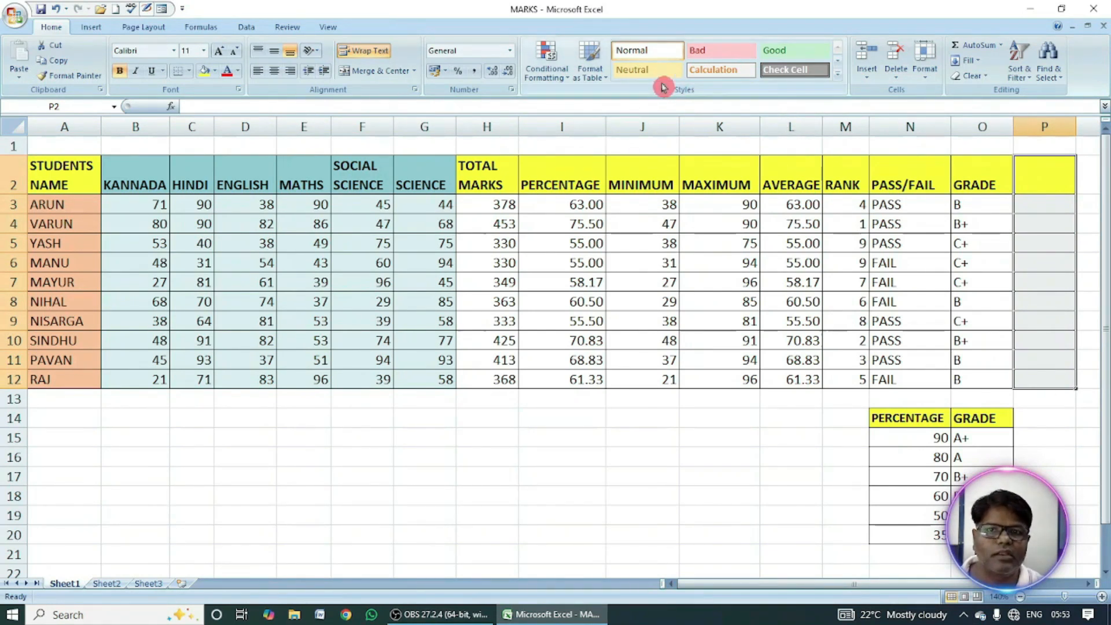
click(650, 50)
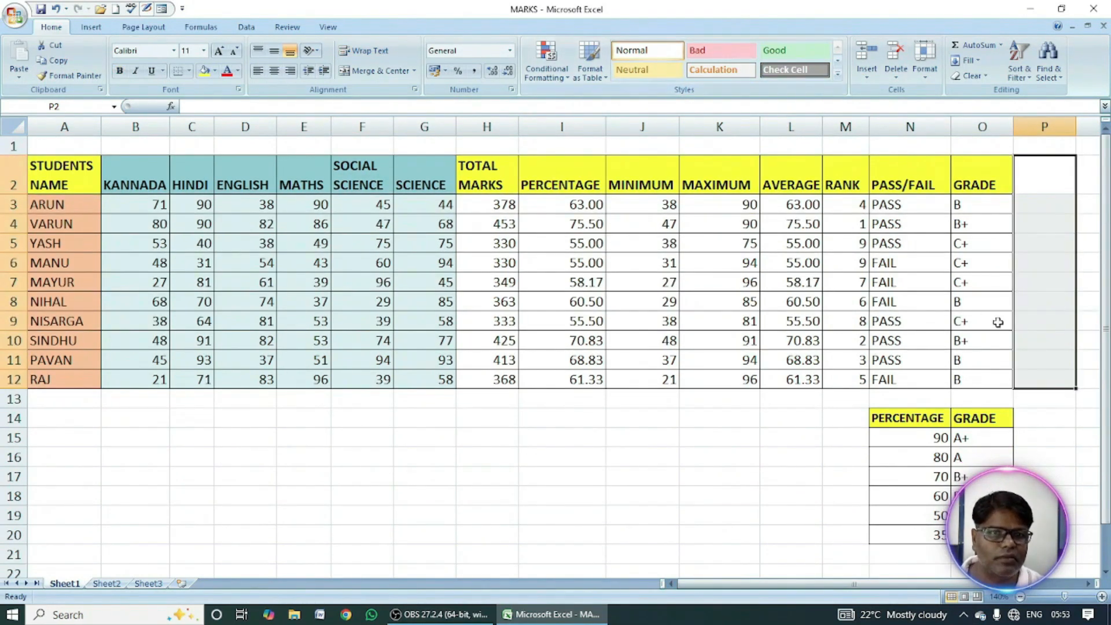
click(1047, 250)
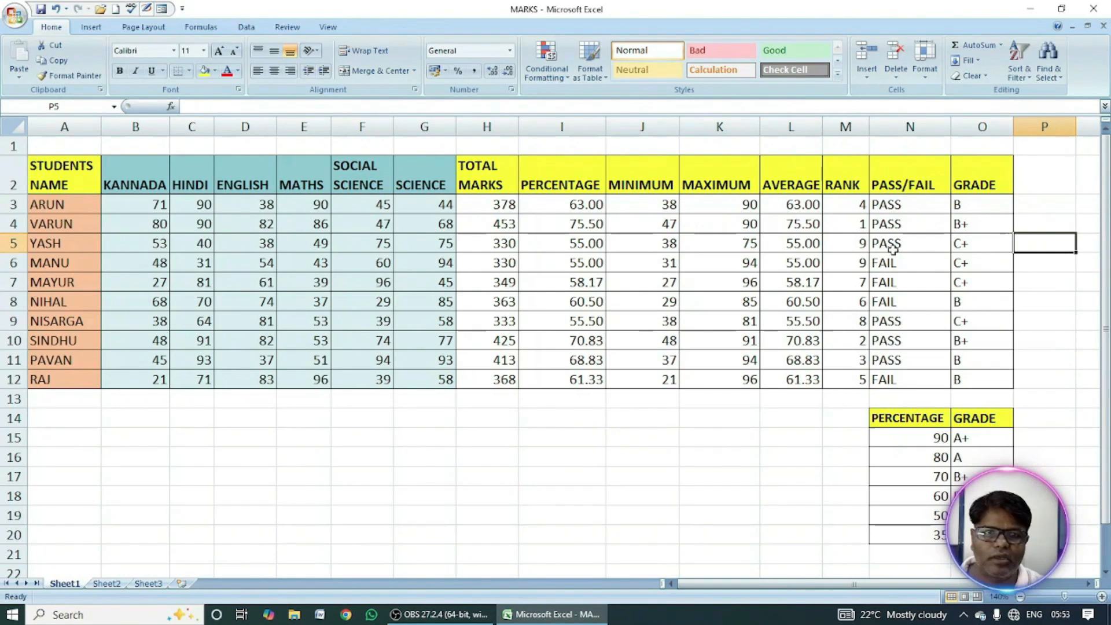